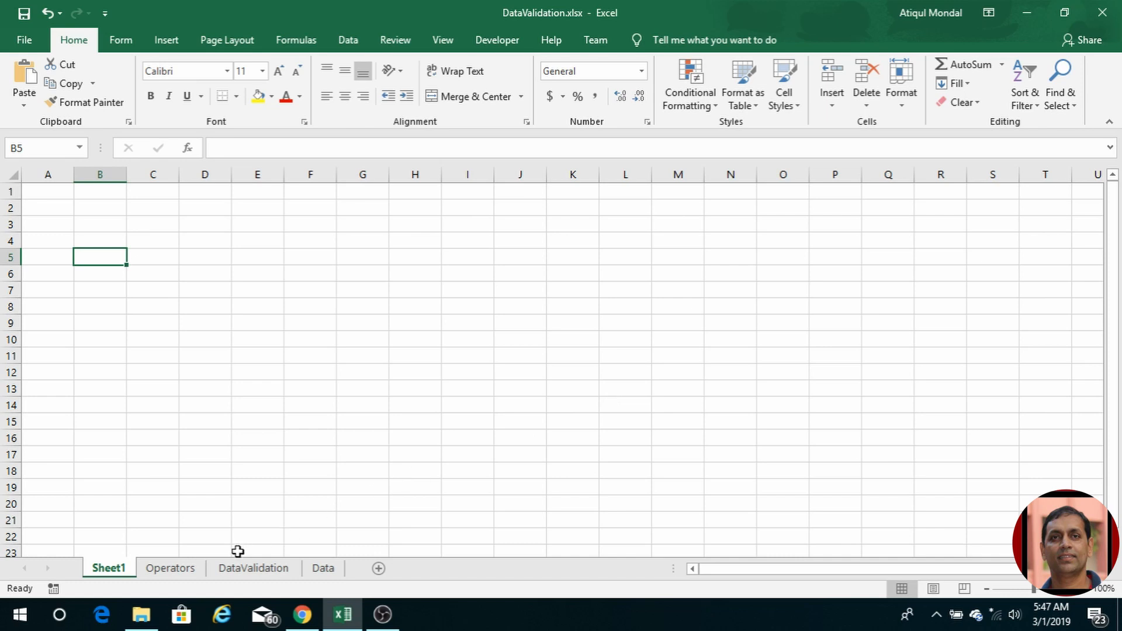
Step: Switch to the Operators sheet, which holds the addition, subtraction, multiplication and division table
{"action": "left_click", "coordinate": [179, 570]}
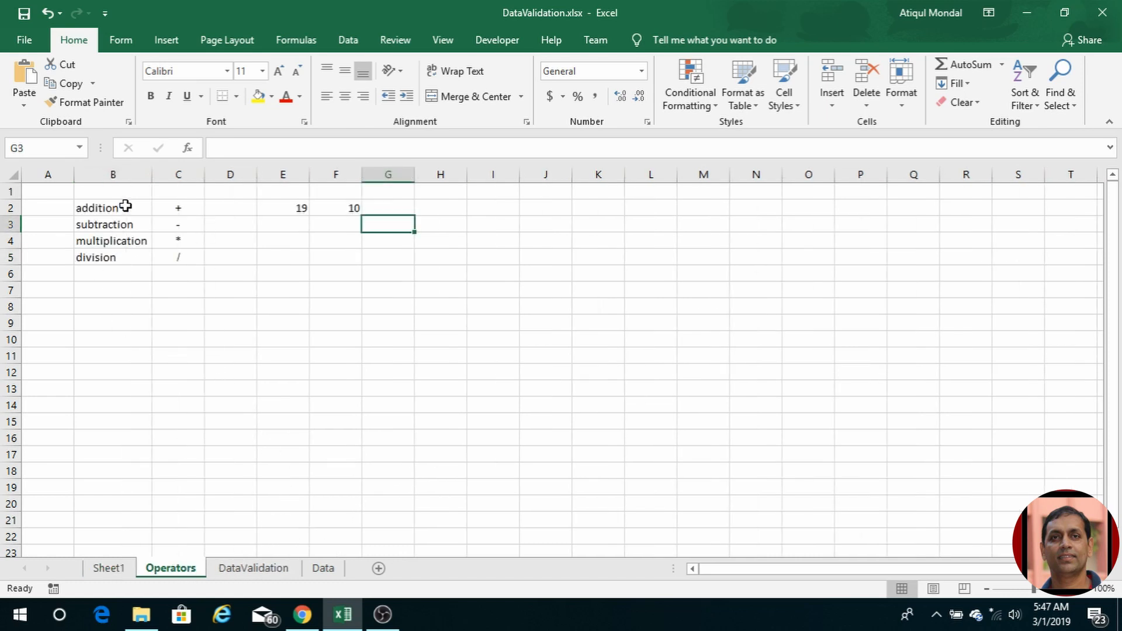
Step: Make the operation names and symbols in B2:C5 bold
{"action": "left_click_drag", "start_coordinate": [111, 208], "coordinate": [182, 264]}
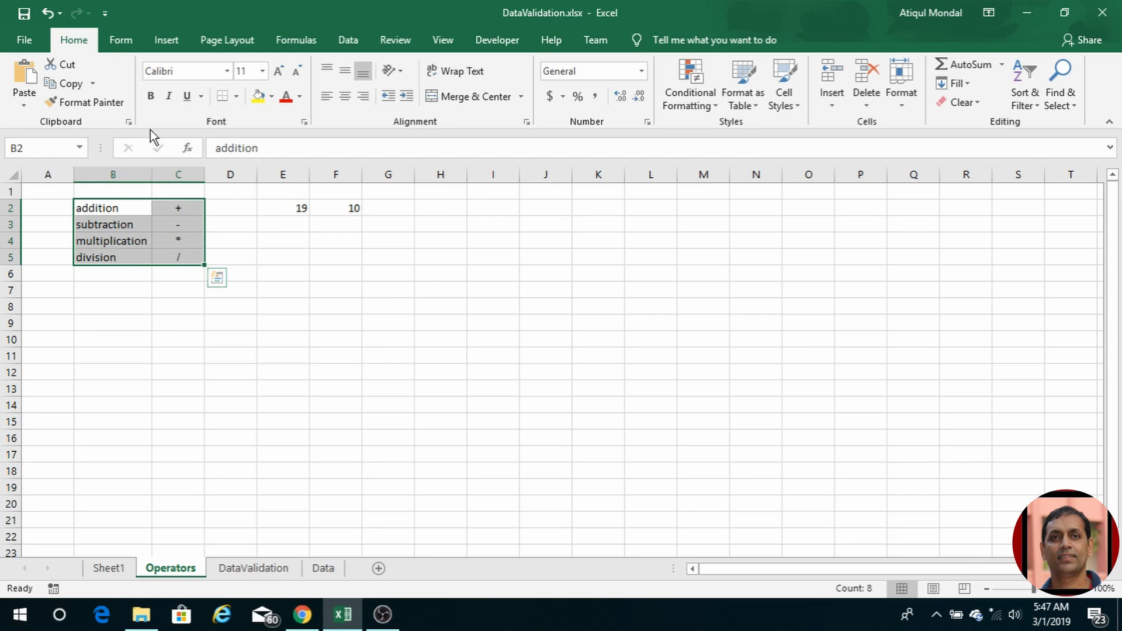
{"action": "left_click", "coordinate": [150, 96]}
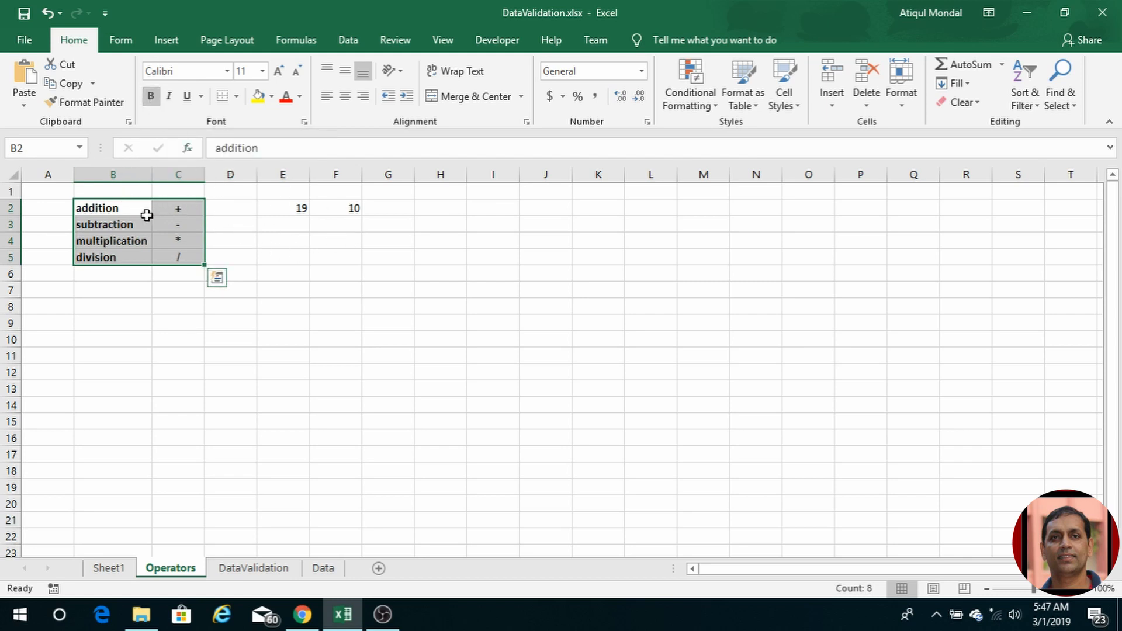
{"action": "left_click", "coordinate": [392, 208]}
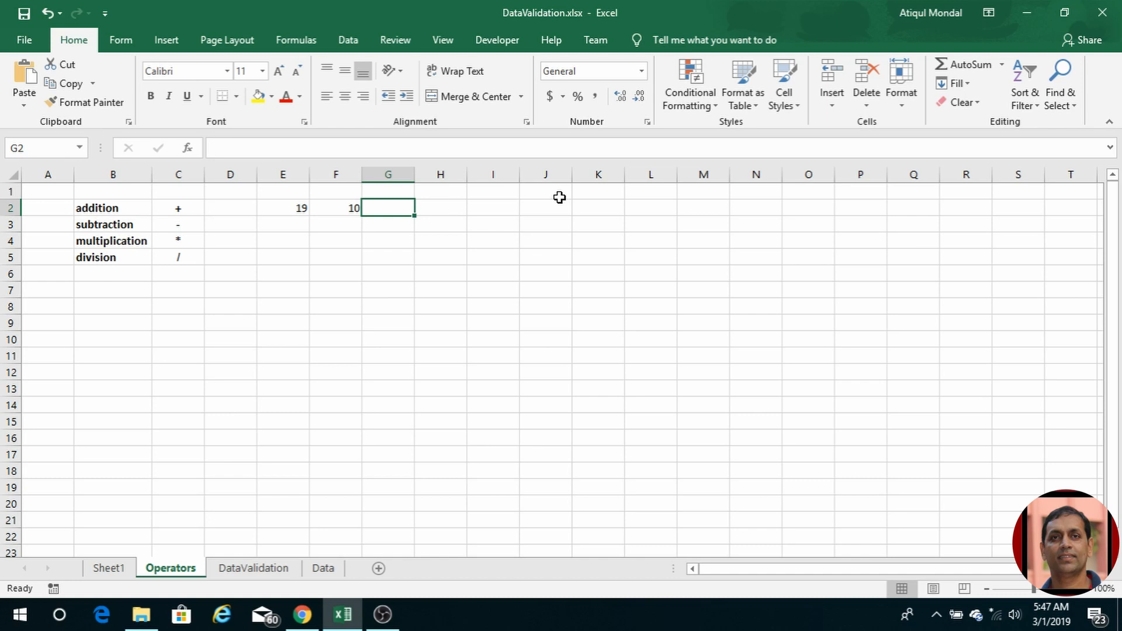
Step: Enter =E2+F2 in G2 and =E2-F2 in G3, giving 29 and 9
{"action": "type", "text": "="}
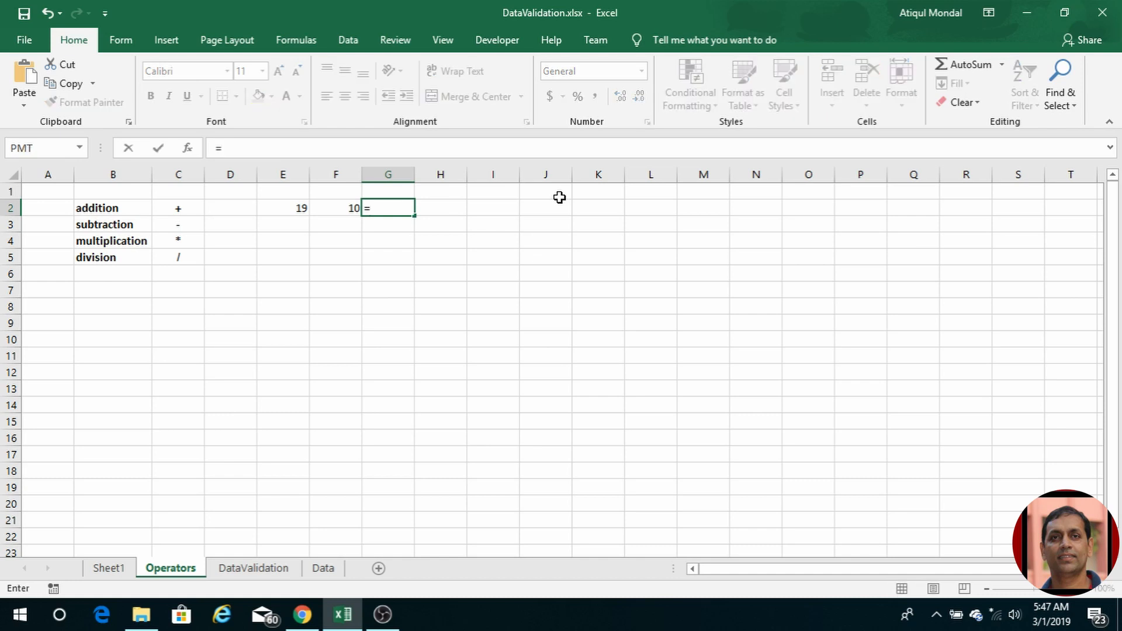
{"action": "left_click", "coordinate": [296, 208]}
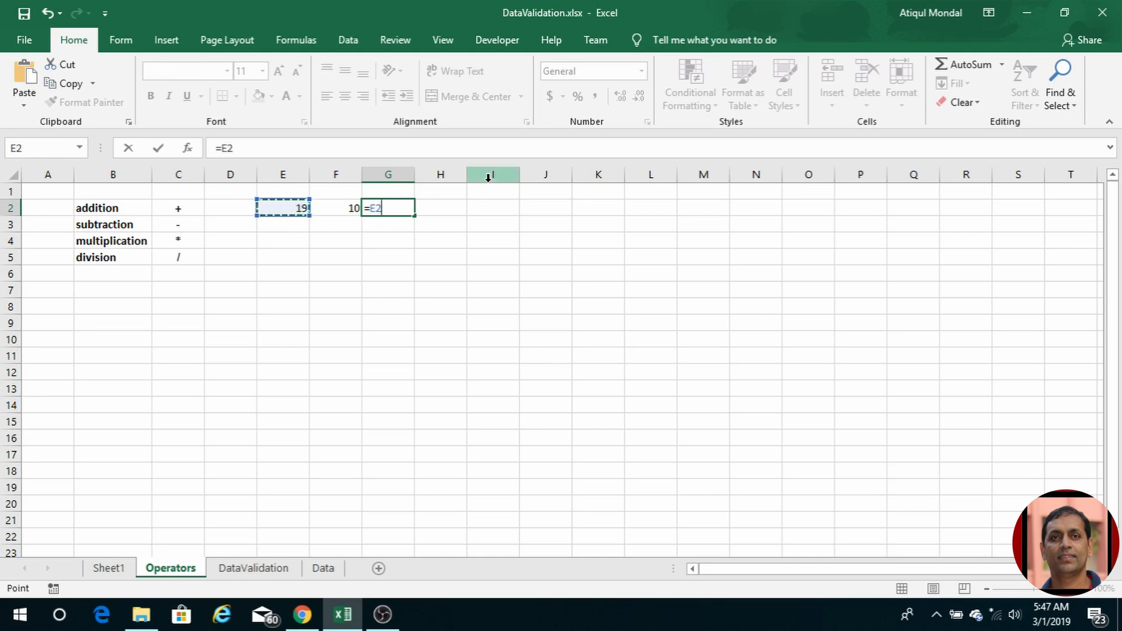
{"action": "type", "text": "+"}
{"action": "left_click", "coordinate": [339, 206]}
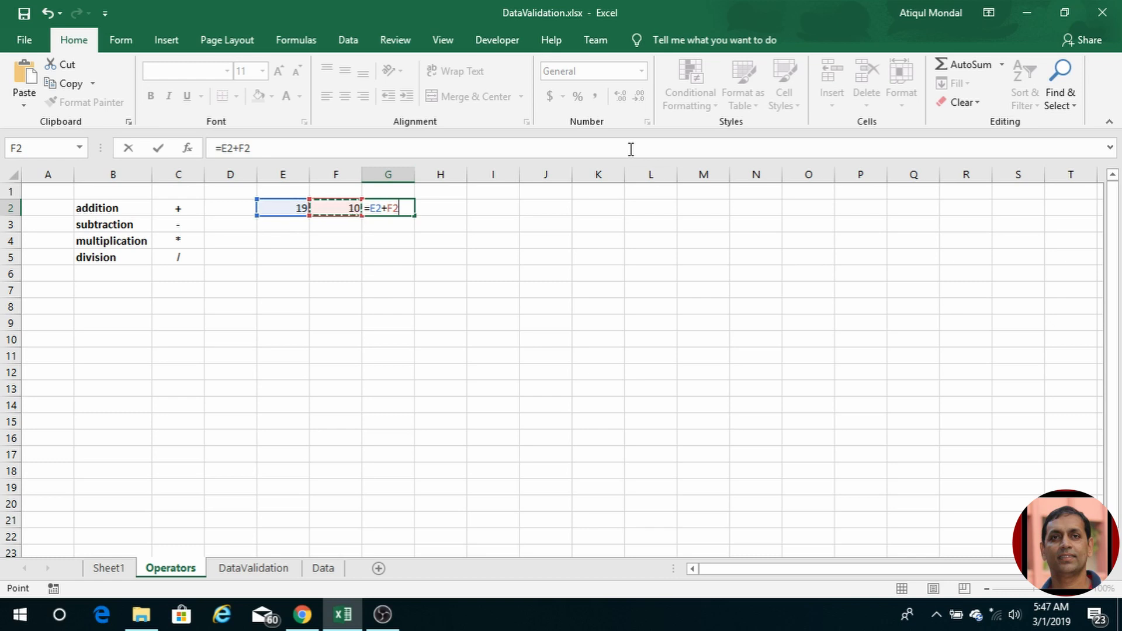
{"action": "key", "text": "Return"}
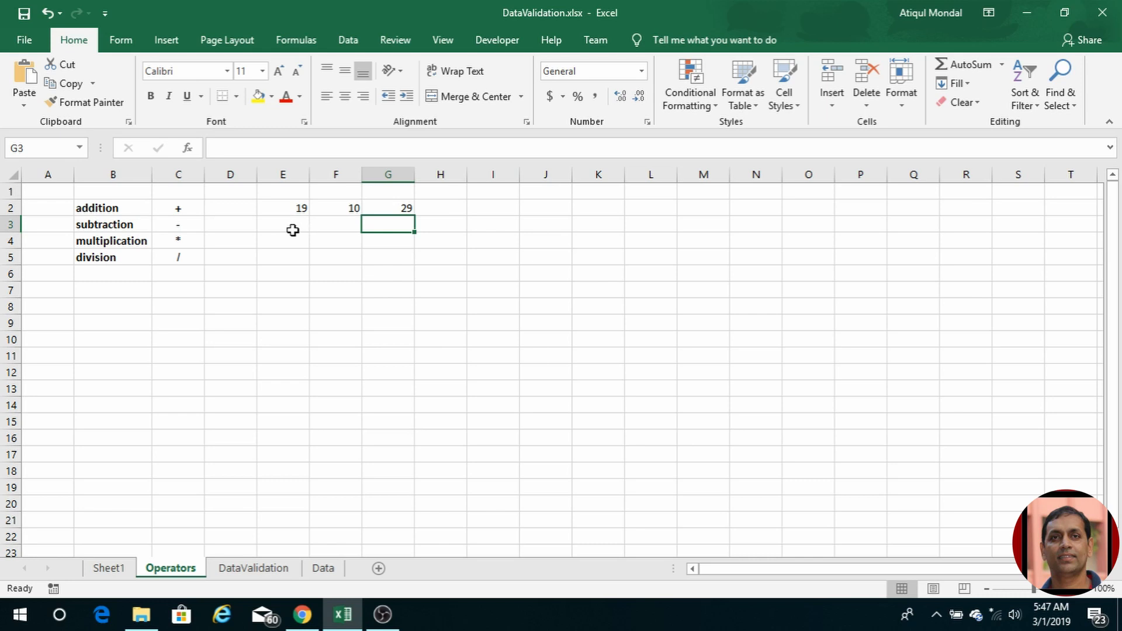
{"action": "type", "text": "="}
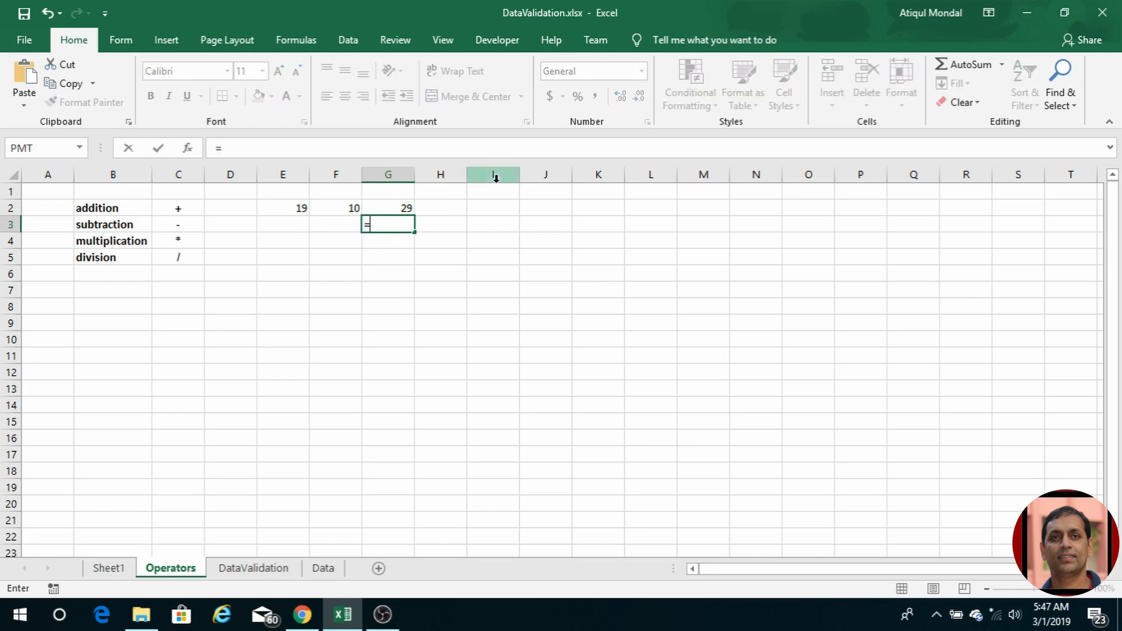
{"action": "left_click", "coordinate": [299, 207]}
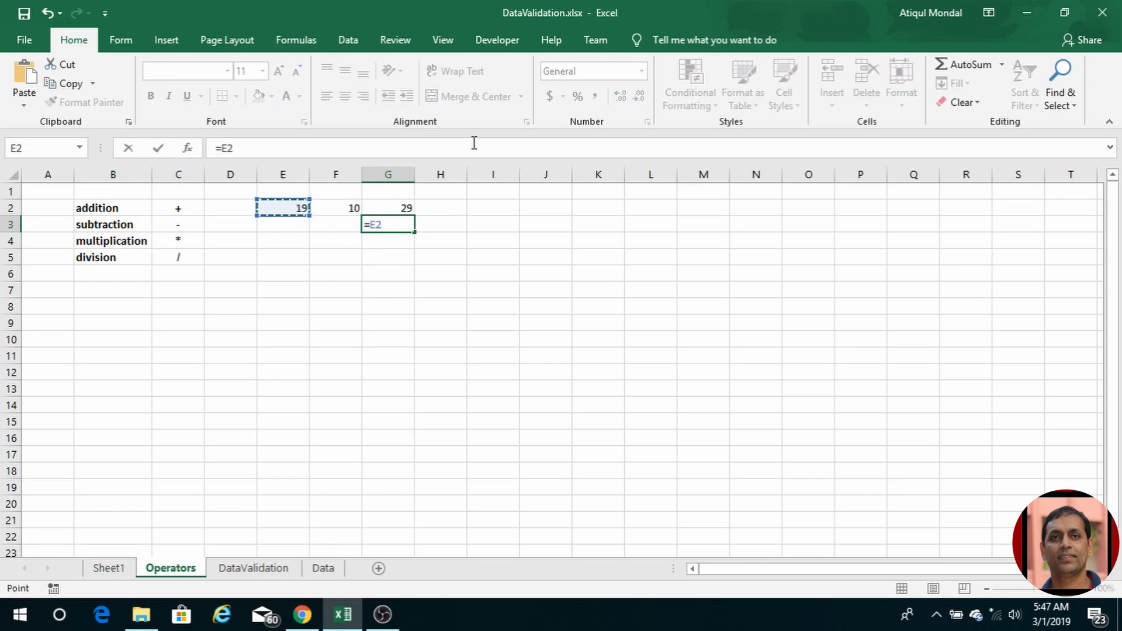
{"action": "type", "text": "-"}
{"action": "left_click", "coordinate": [334, 211]}
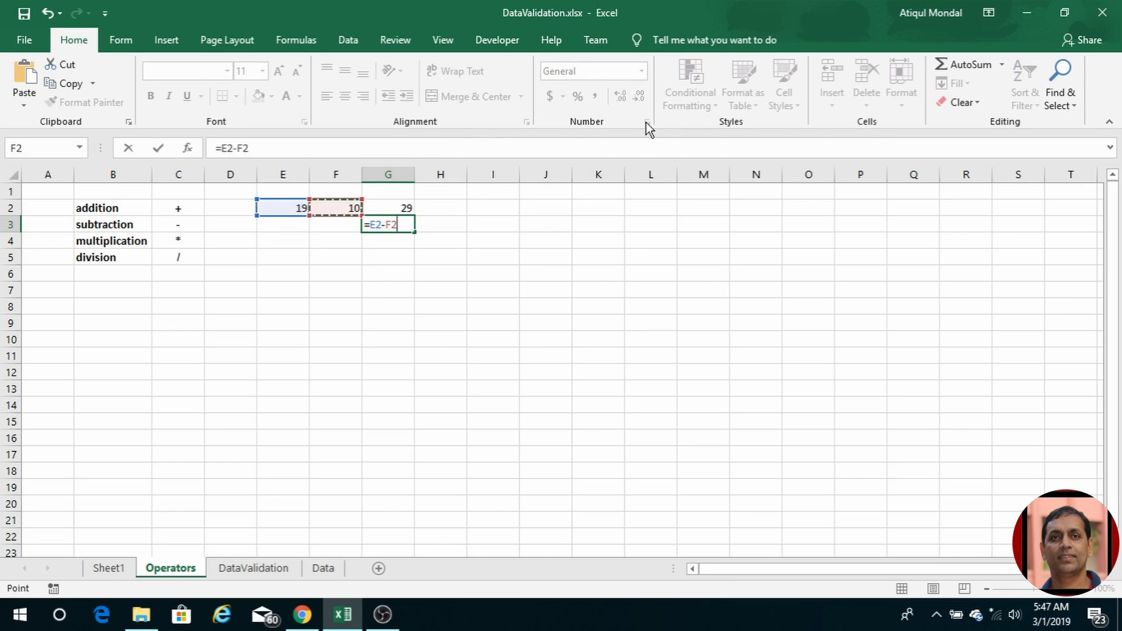
{"action": "key", "text": "Return"}
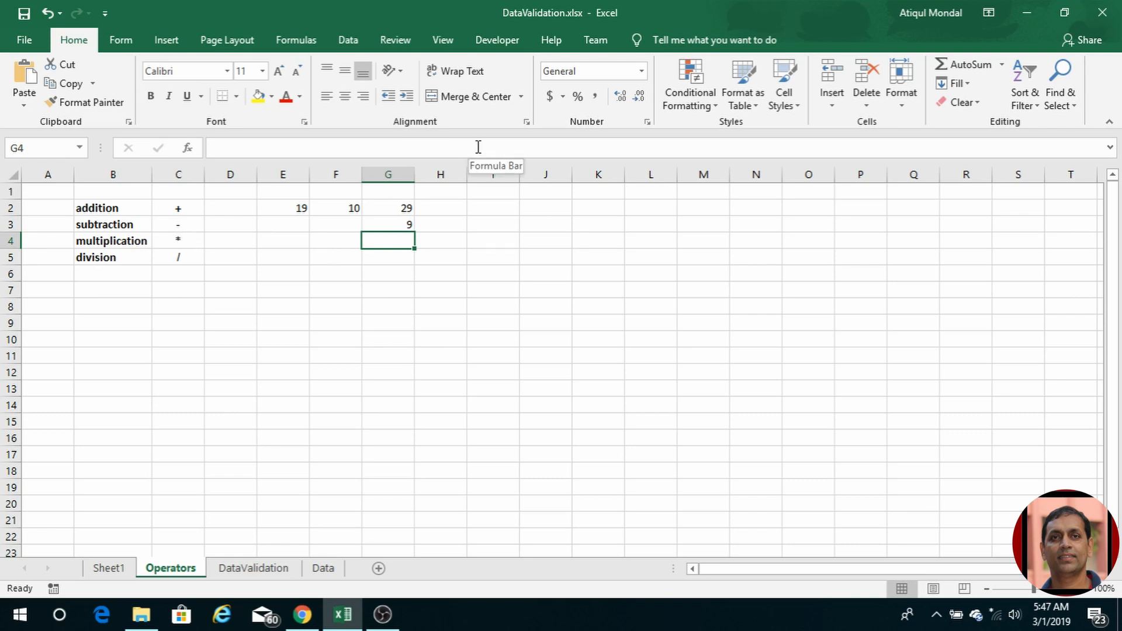
Step: Enter =E2*F2 in G4 and =E2/F2 in G5, giving 190 and 1.9
{"action": "type", "text": "="}
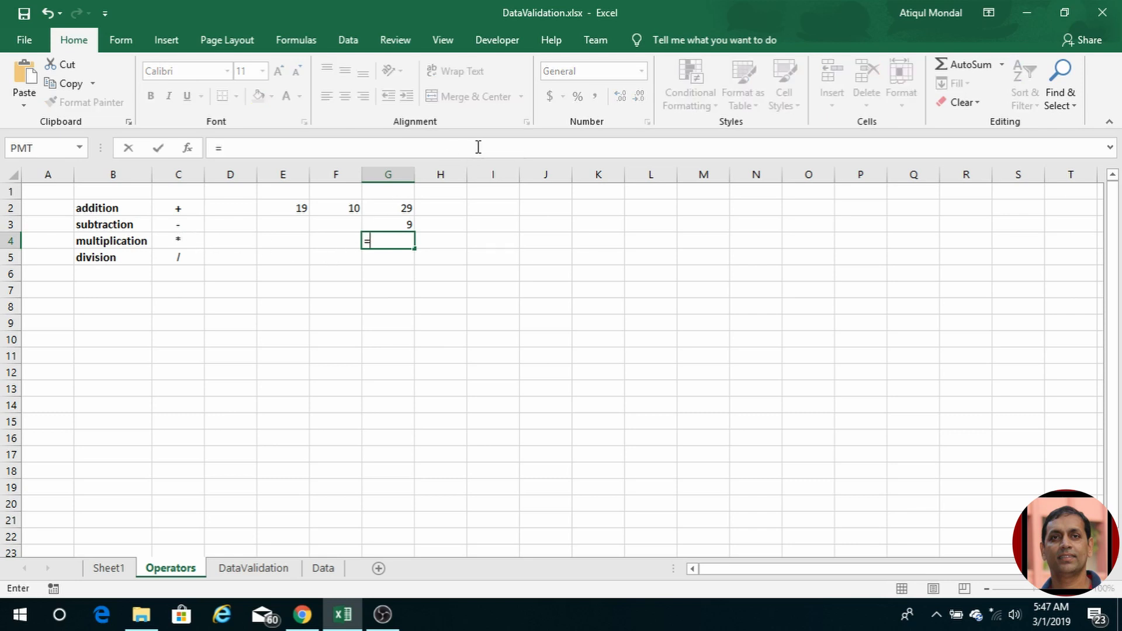
{"action": "left_click", "coordinate": [298, 208]}
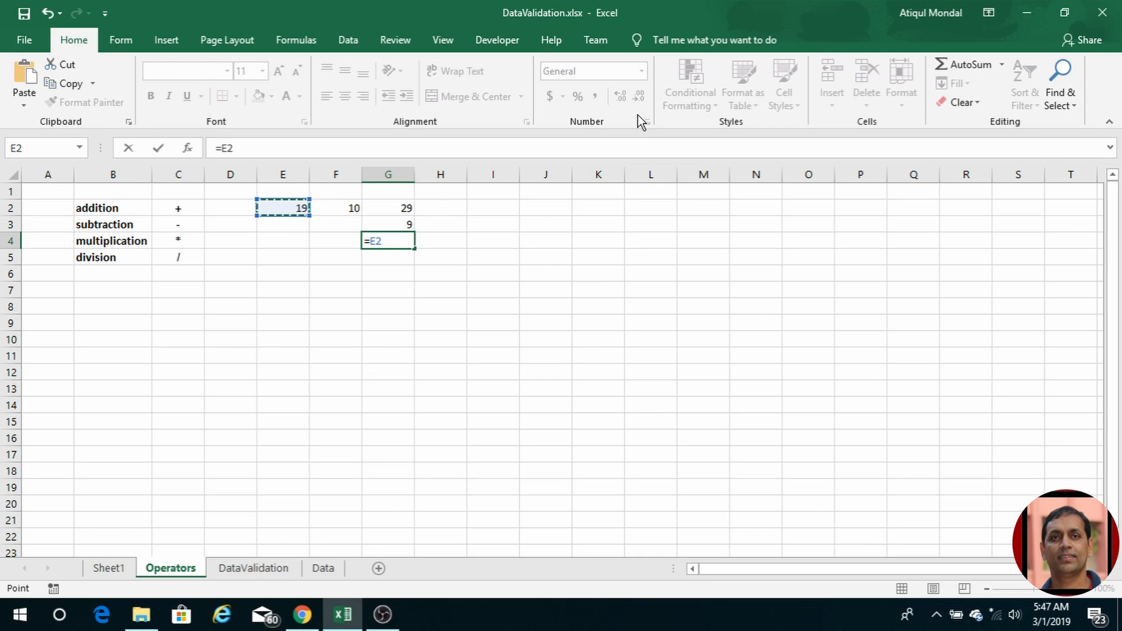
{"action": "type", "text": "*"}
{"action": "left_click", "coordinate": [353, 208]}
{"action": "key", "text": "Return"}
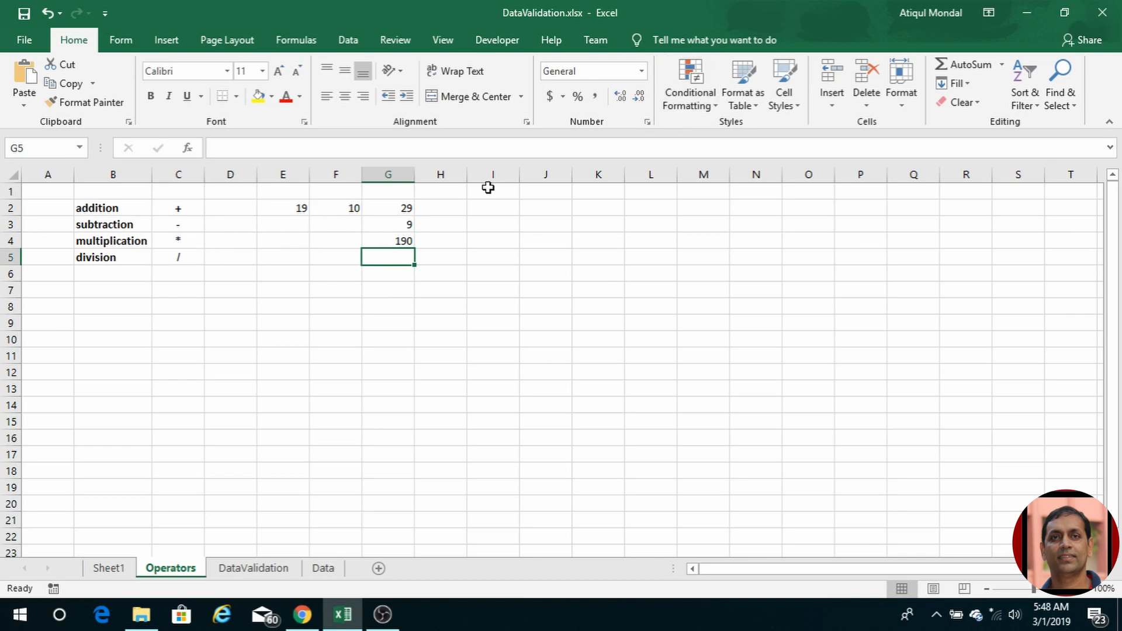
{"action": "type", "text": "="}
{"action": "left_click", "coordinate": [292, 209]}
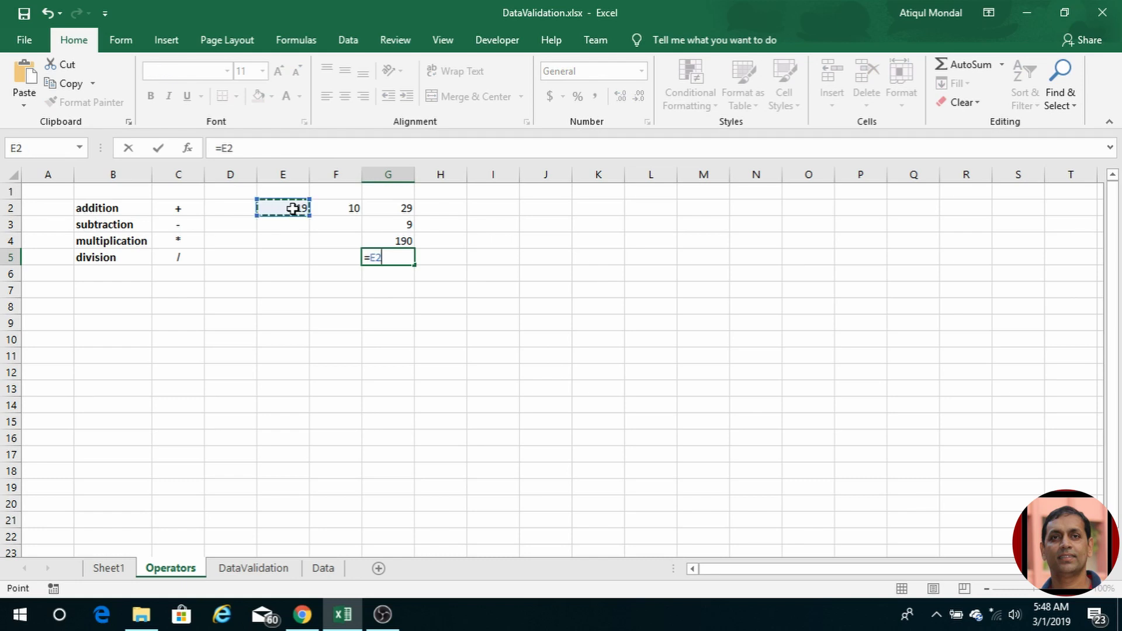
{"action": "type", "text": "/"}
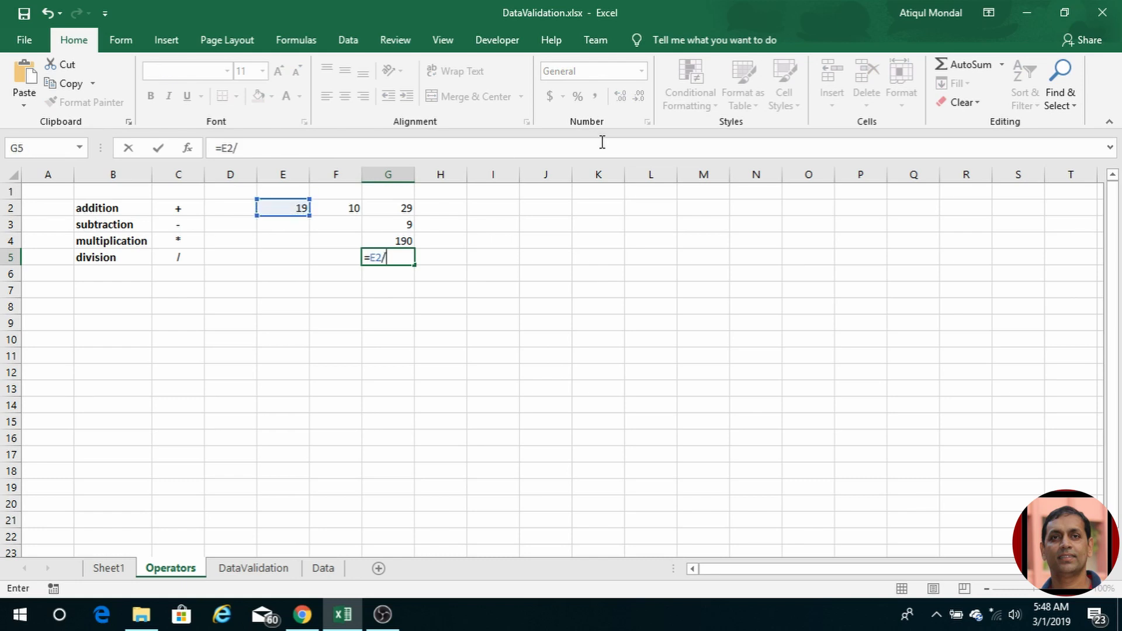
{"action": "left_click", "coordinate": [345, 209]}
{"action": "key", "text": "Return"}
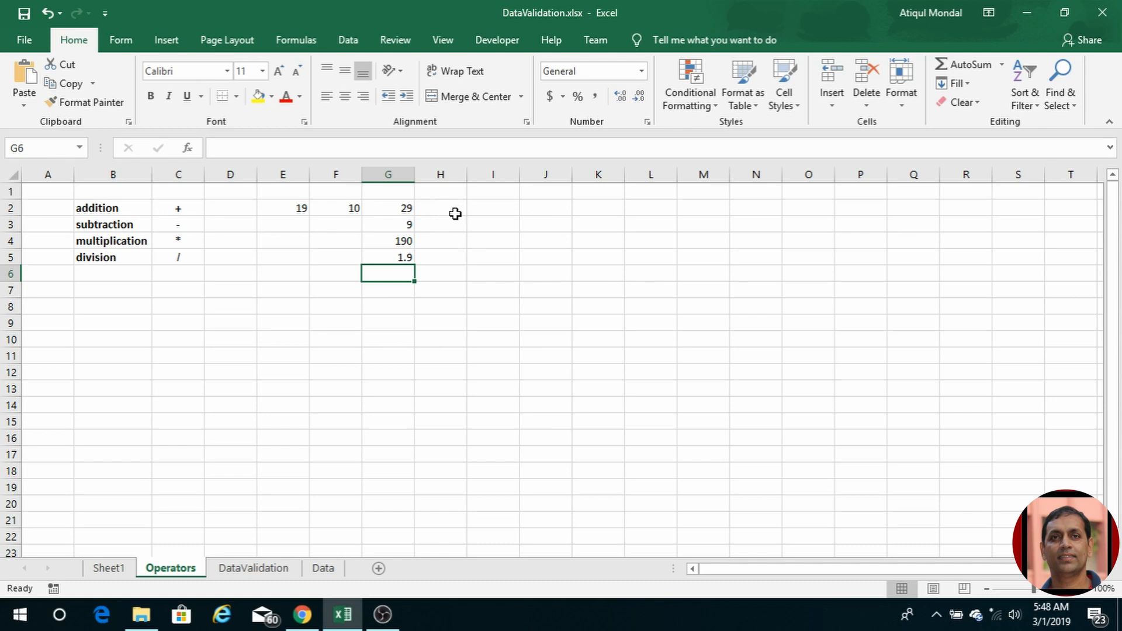
{"action": "left_click", "coordinate": [423, 211]}
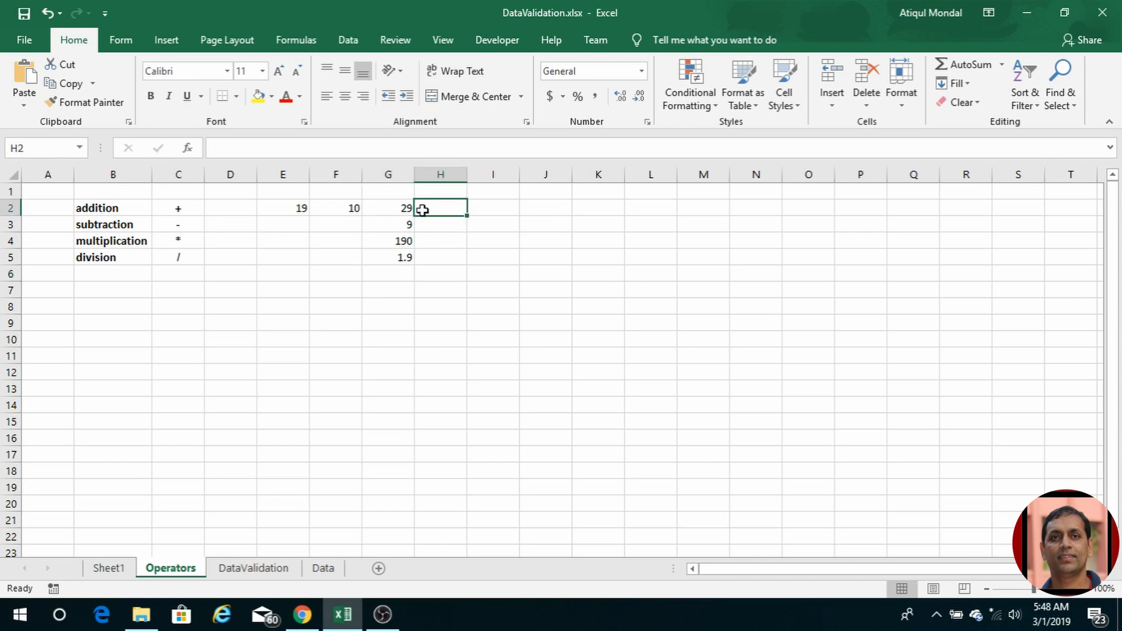
Step: Total E2:G2 in H2 with AutoSum (=SUM(E2:G2)), showing 58
{"action": "left_click", "coordinate": [963, 63]}
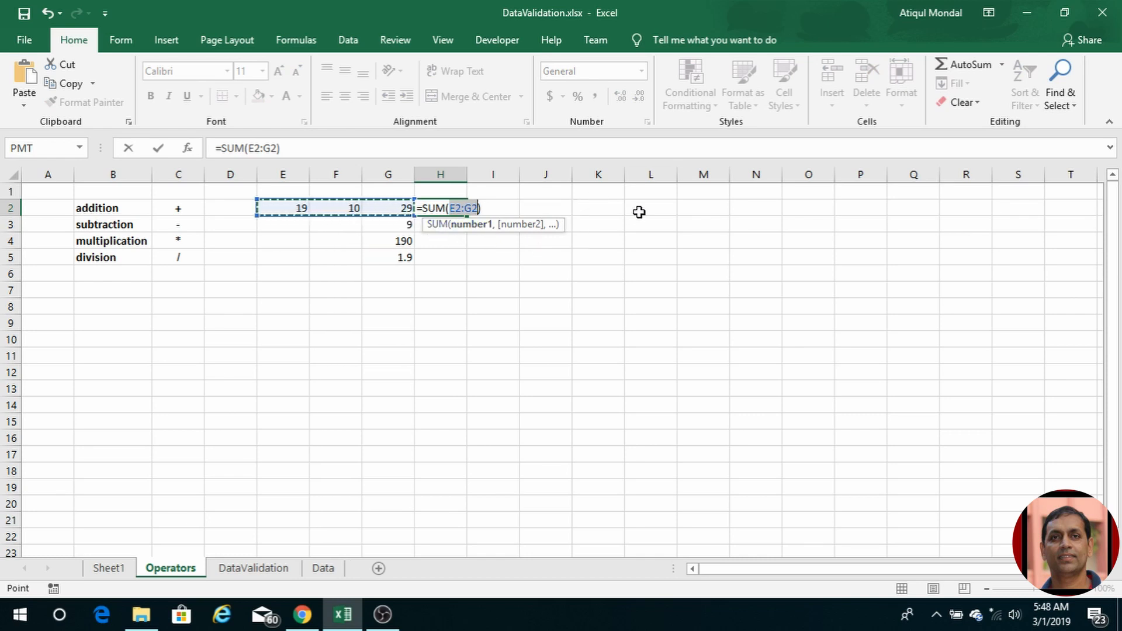
{"action": "key", "text": "Return"}
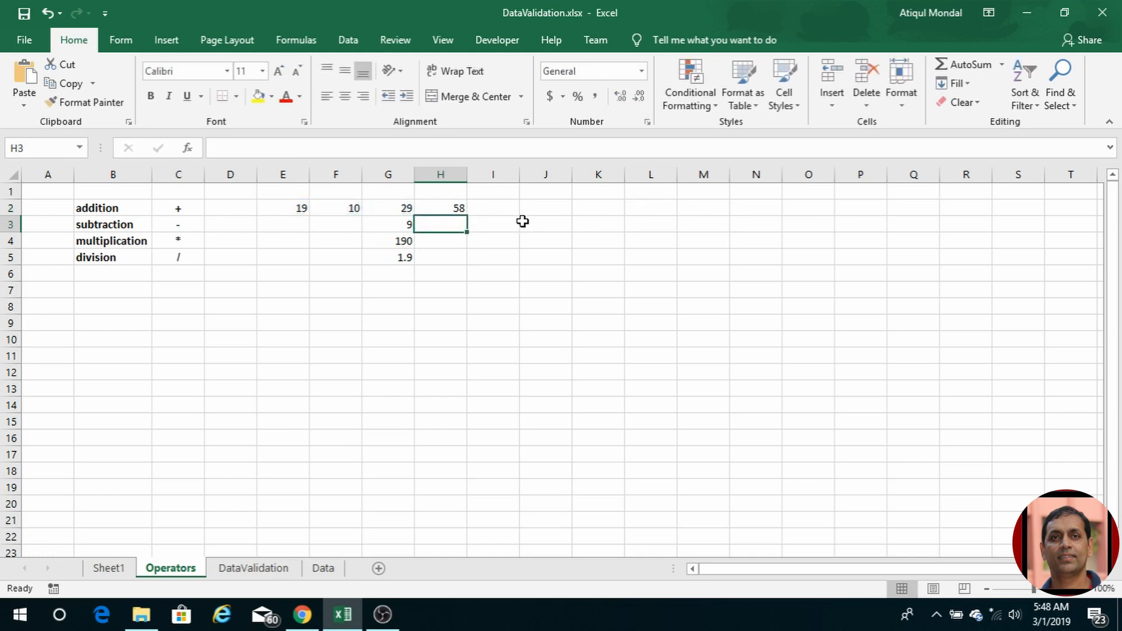
{"action": "left_click", "coordinate": [433, 206]}
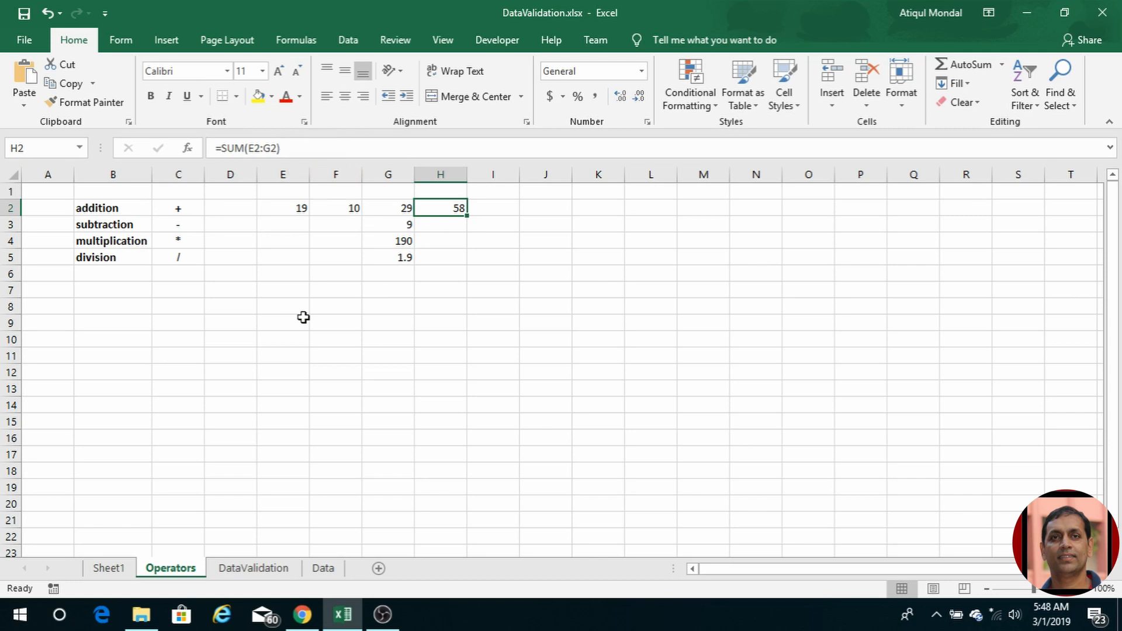
{"action": "left_click", "coordinate": [201, 294]}
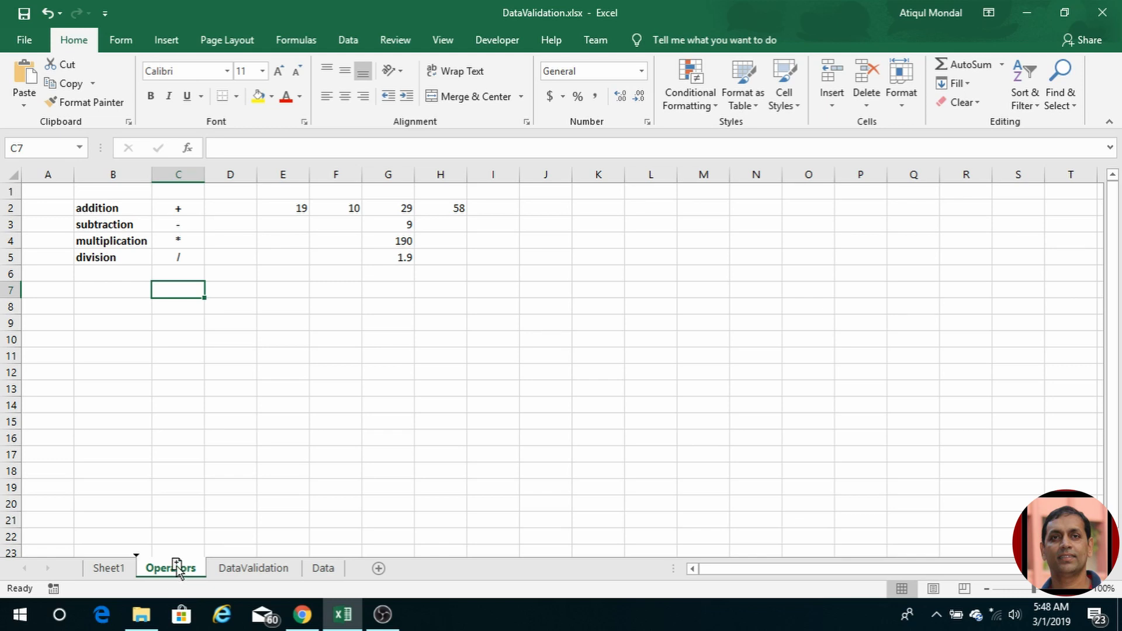
{"action": "left_click_drag", "start_coordinate": [176, 564], "coordinate": [244, 574]}
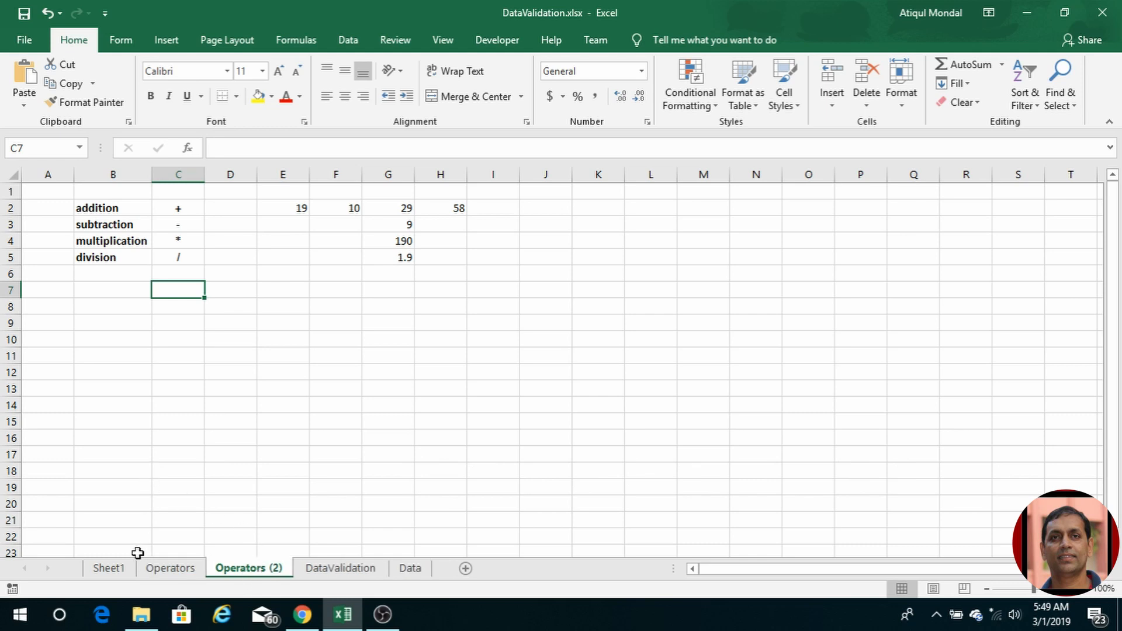
{"action": "left_click", "coordinate": [156, 568]}
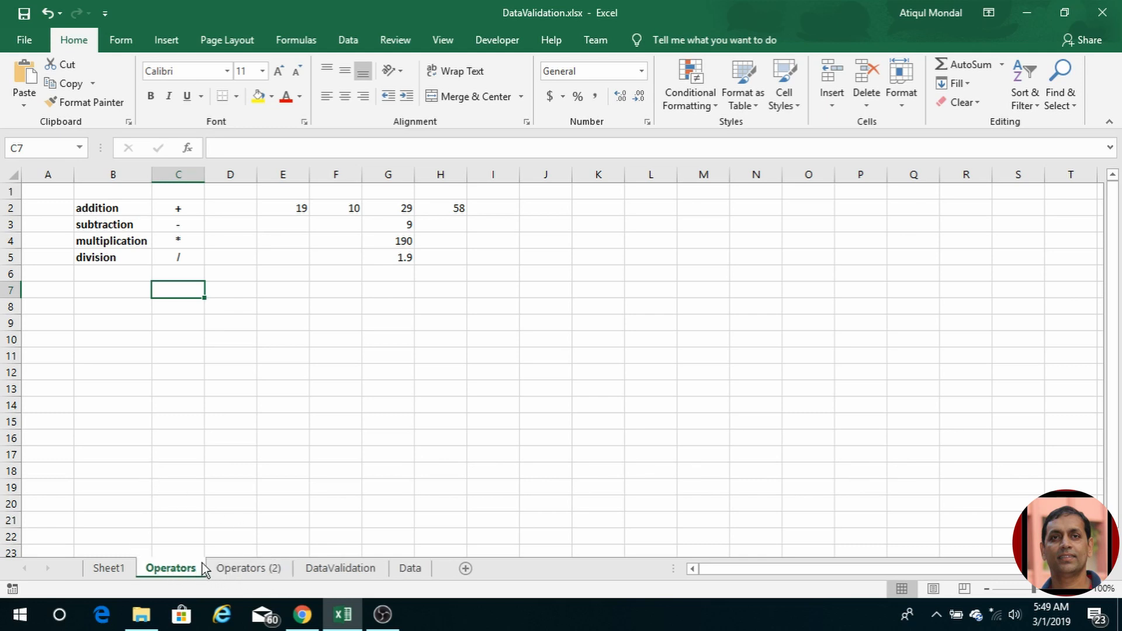
{"action": "left_click", "coordinate": [263, 569]}
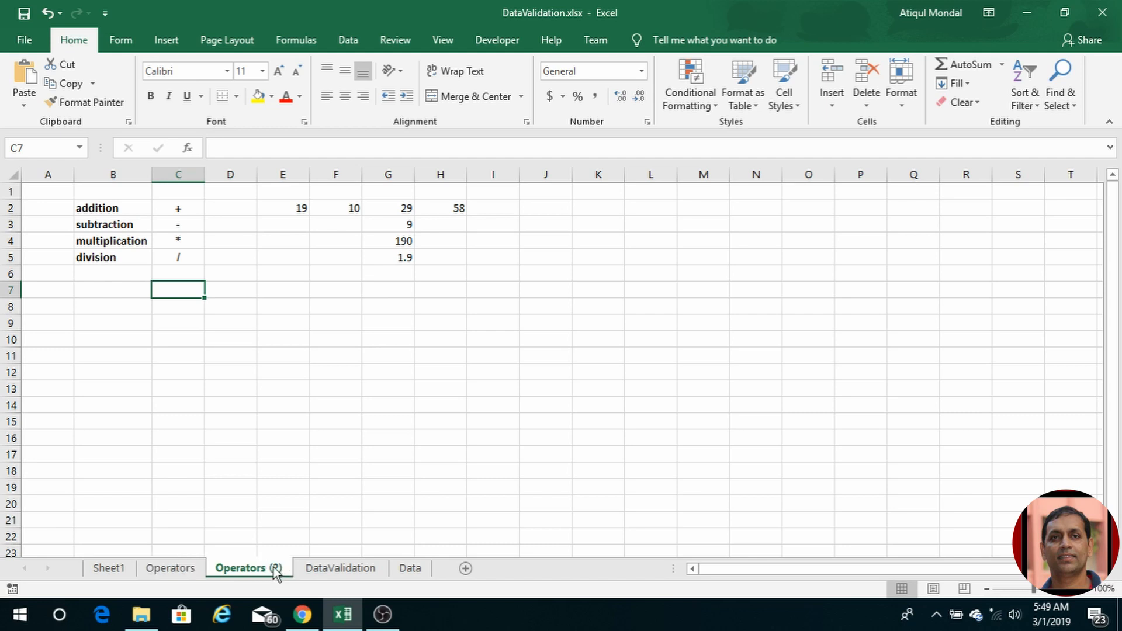
{"action": "double_click", "coordinate": [271, 569]}
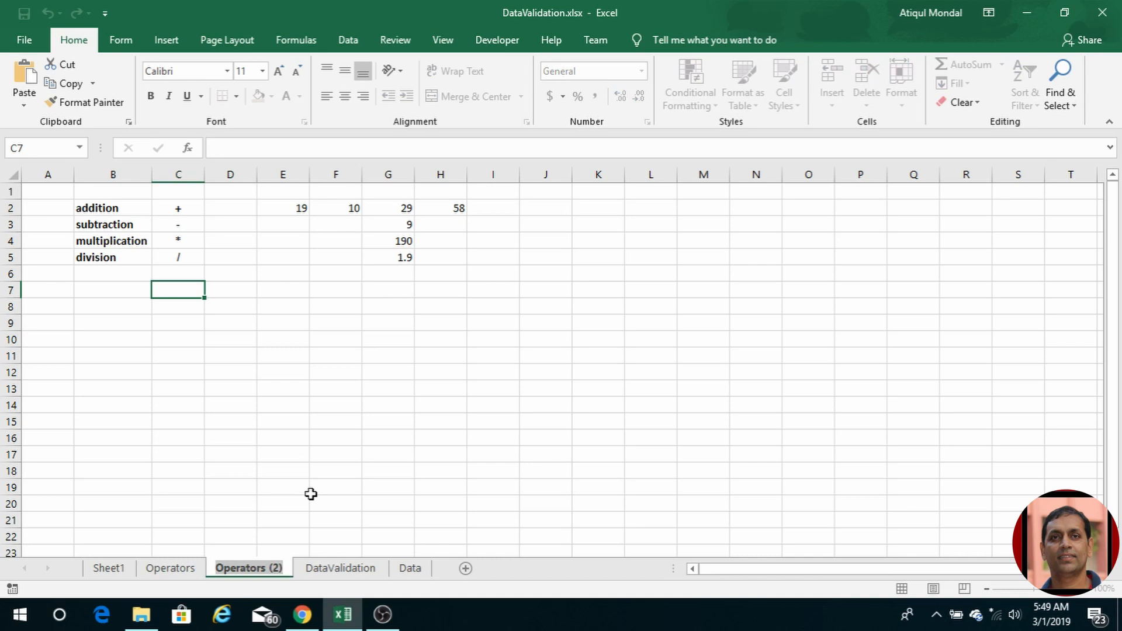
{"action": "key", "text": "End"}
{"action": "key", "text": "BackSpace"}
{"action": "key", "text": "BackSpace"}
{"action": "key", "text": "BackSpace"}
{"action": "key", "text": "BackSpace"}
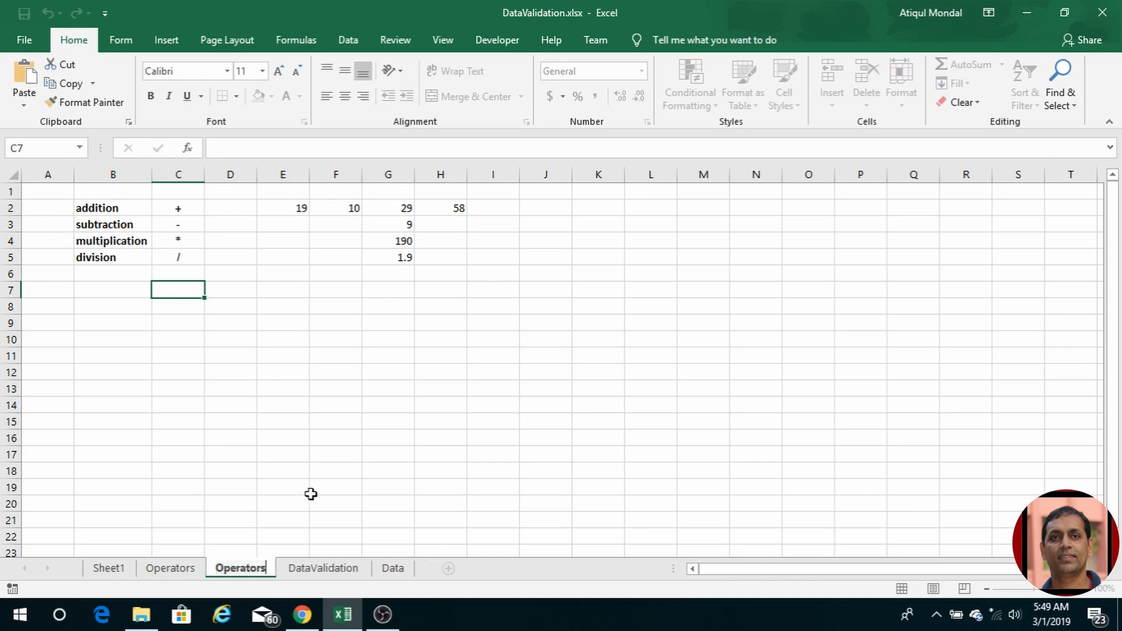
{"action": "type", "text": "02"}
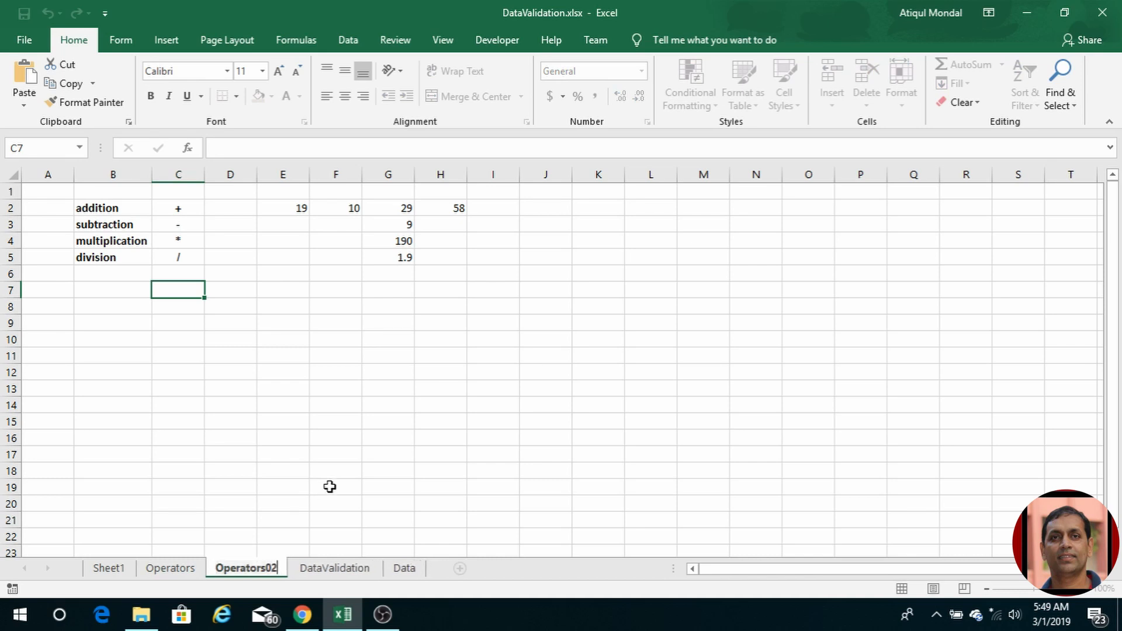
{"action": "left_click", "coordinate": [336, 470]}
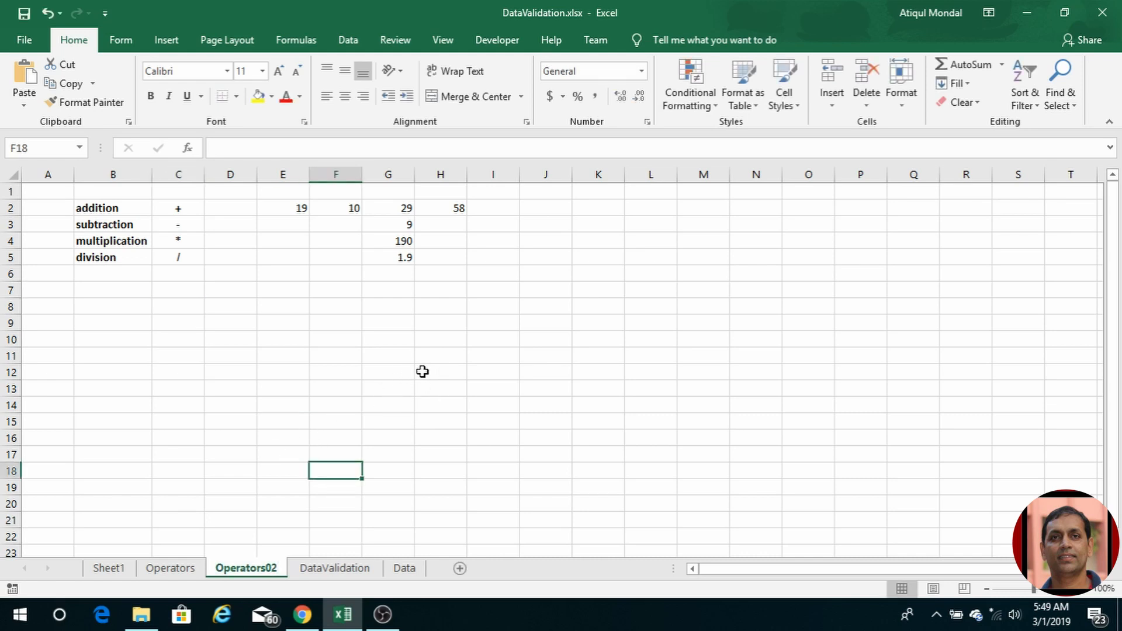
Step: On the DataValidation sheet, start creating a table from the Food headers B4:G4
{"action": "left_click", "coordinate": [342, 569]}
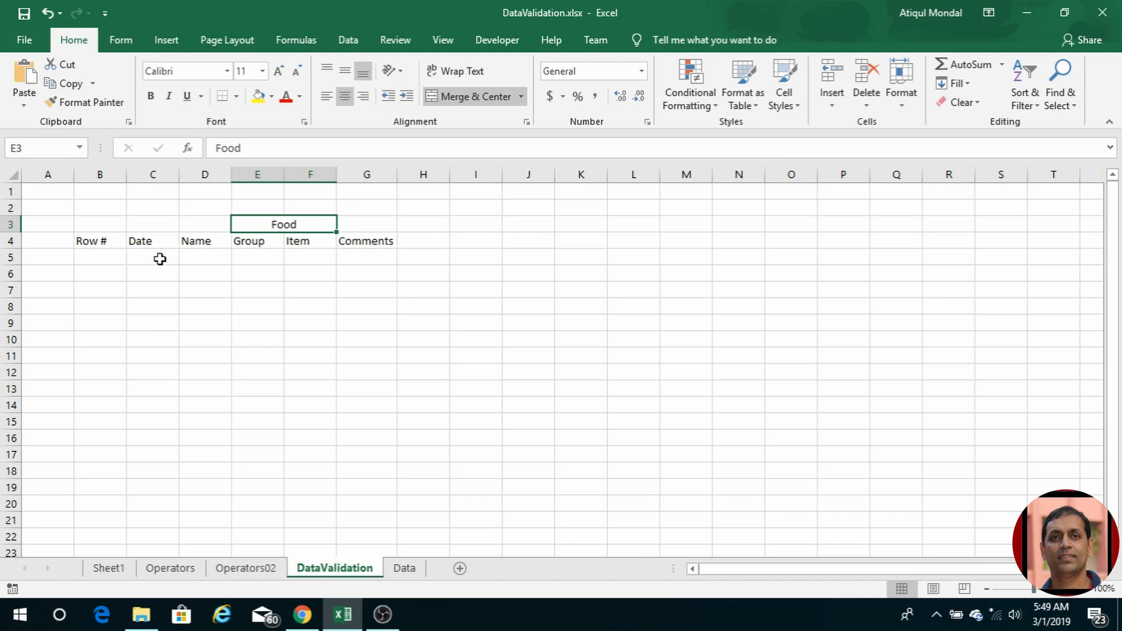
{"action": "left_click_drag", "start_coordinate": [88, 245], "coordinate": [386, 239]}
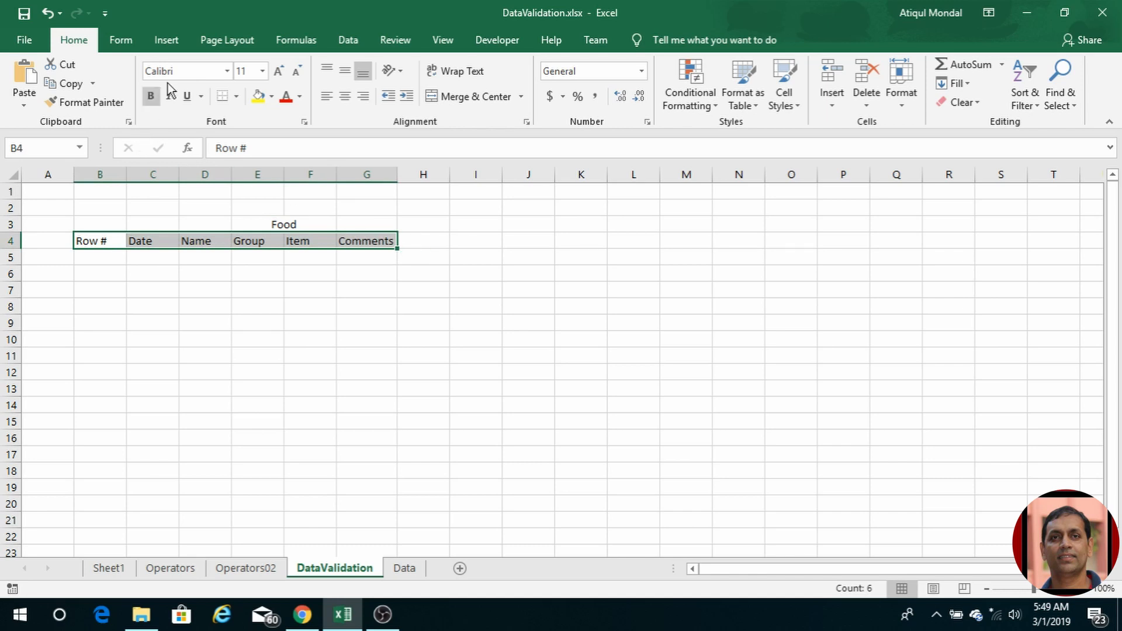
{"action": "left_click", "coordinate": [167, 42]}
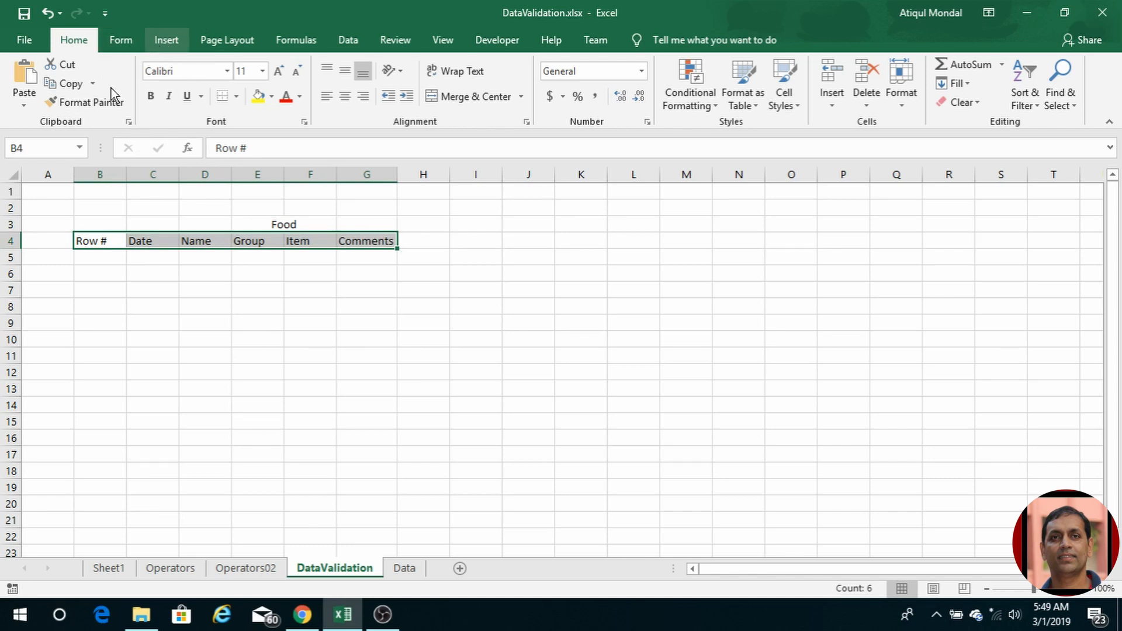
{"action": "left_click", "coordinate": [140, 73]}
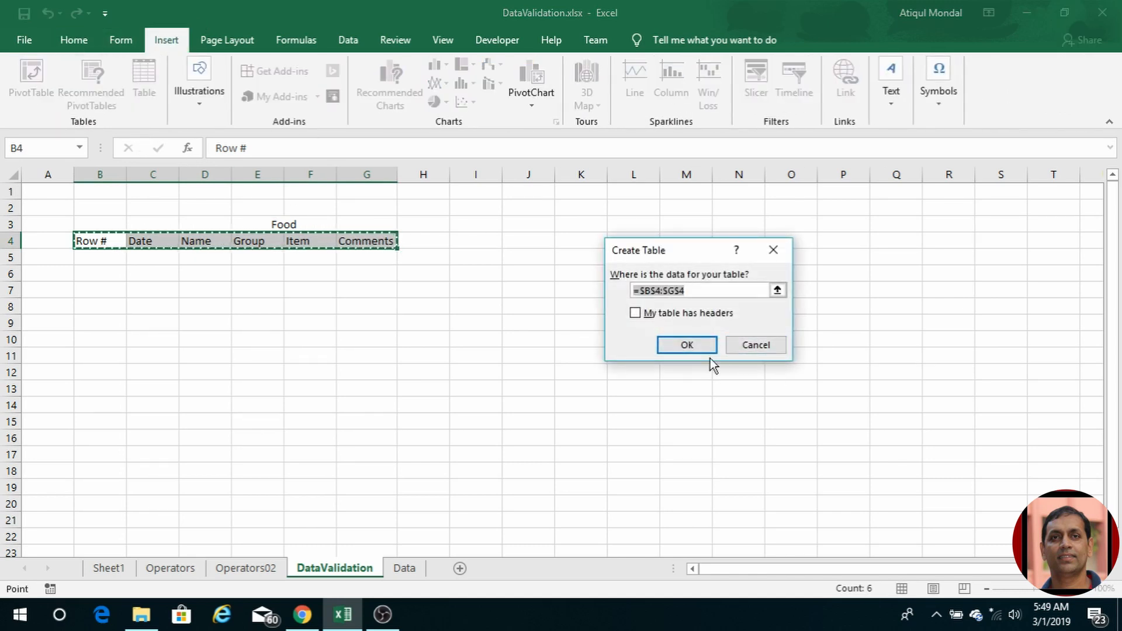
Step: Create the table with B4:G4 as headers and enter Row # 1 in B5
{"action": "left_click", "coordinate": [640, 314]}
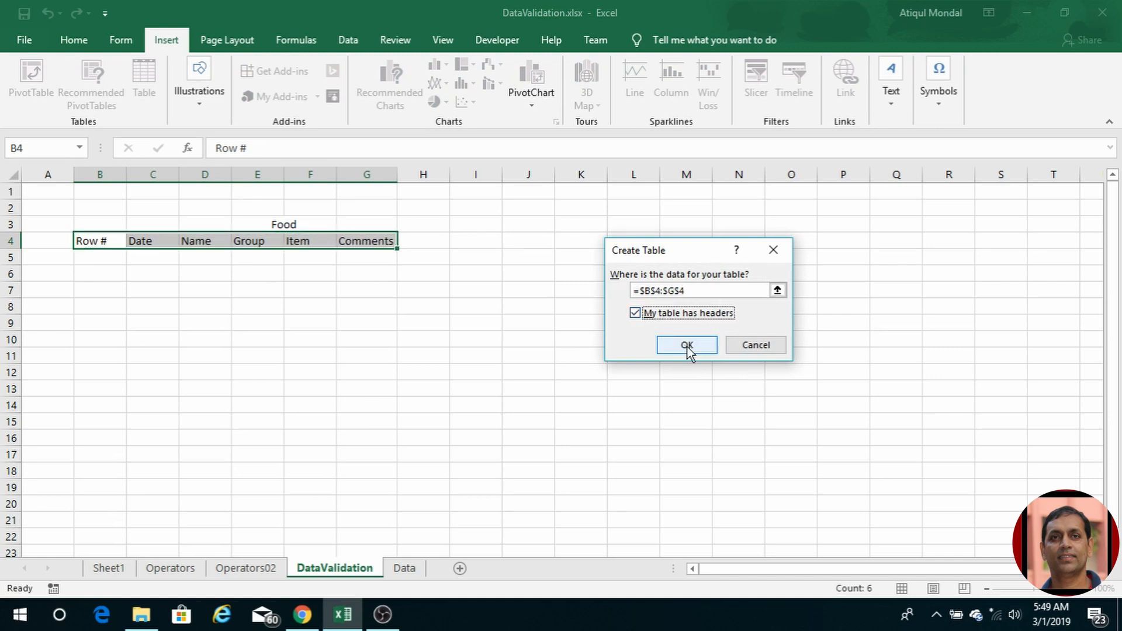
{"action": "left_click", "coordinate": [687, 344]}
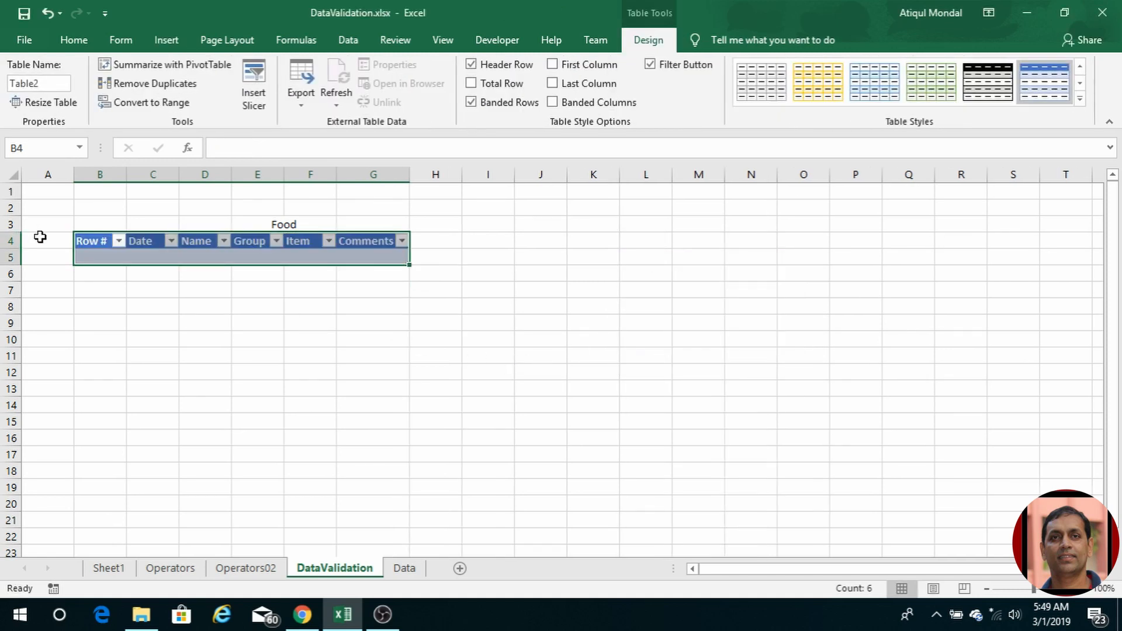
{"action": "left_click", "coordinate": [100, 257]}
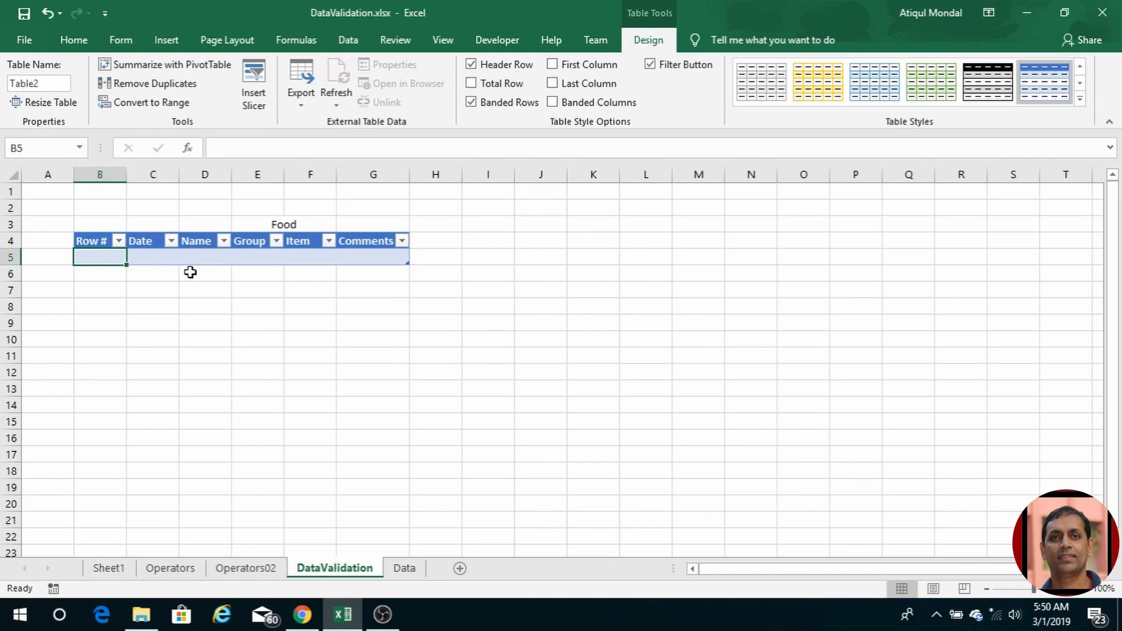
{"action": "type", "text": "1"}
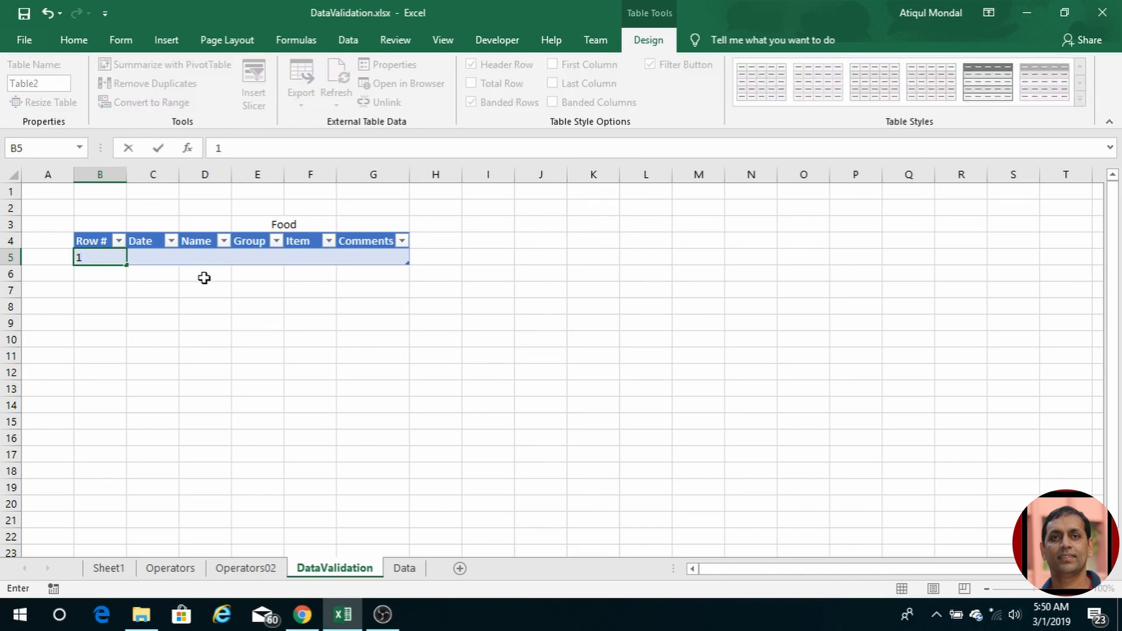
{"action": "key", "text": "Tab"}
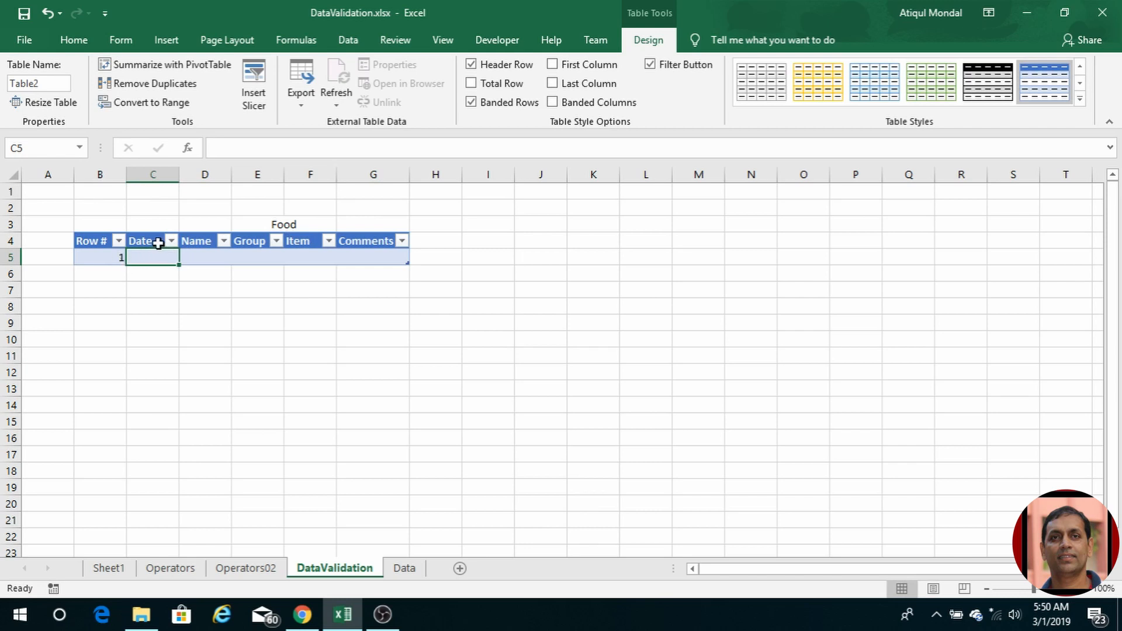
Step: Restrict C5 to dates between 01/01/2018 and 12/31/9999
{"action": "left_click", "coordinate": [352, 39]}
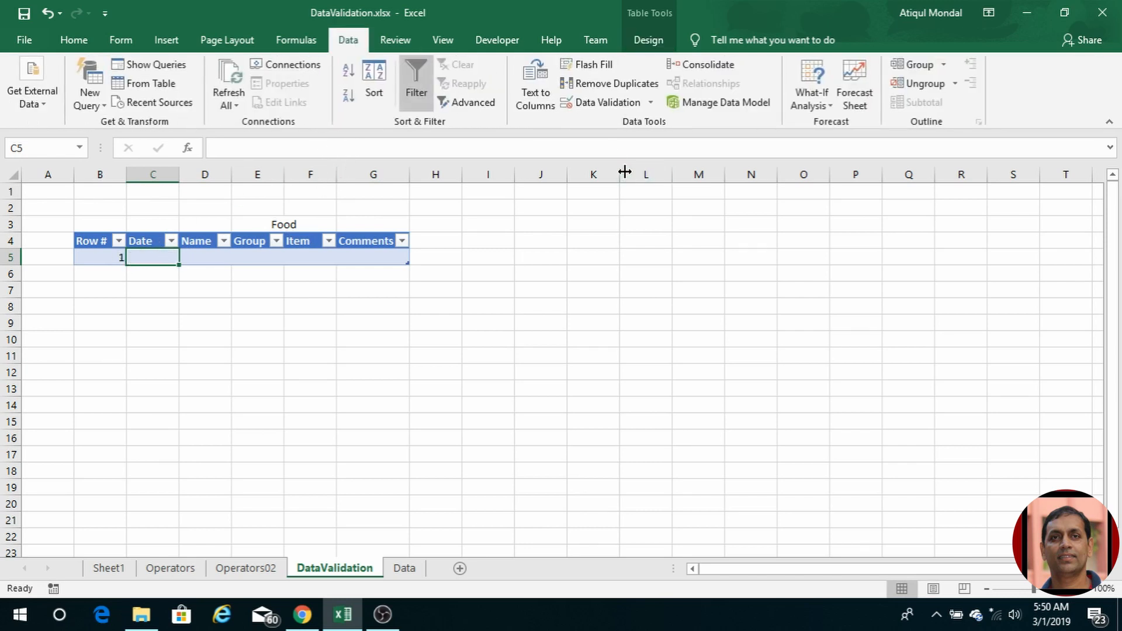
{"action": "left_click", "coordinate": [598, 104]}
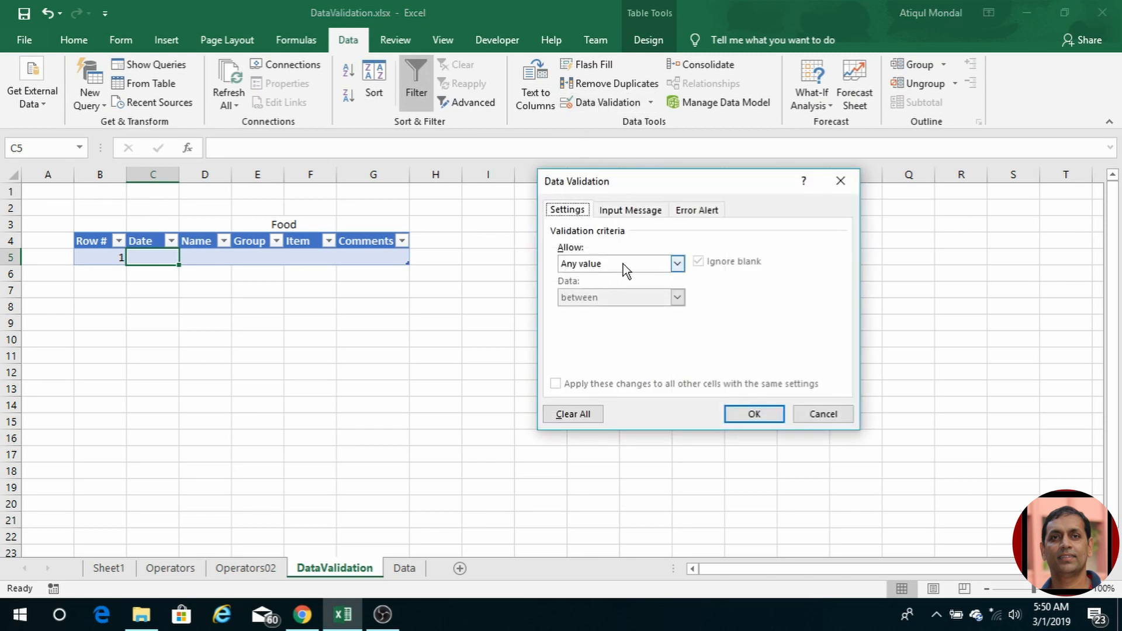
{"action": "left_click", "coordinate": [675, 264]}
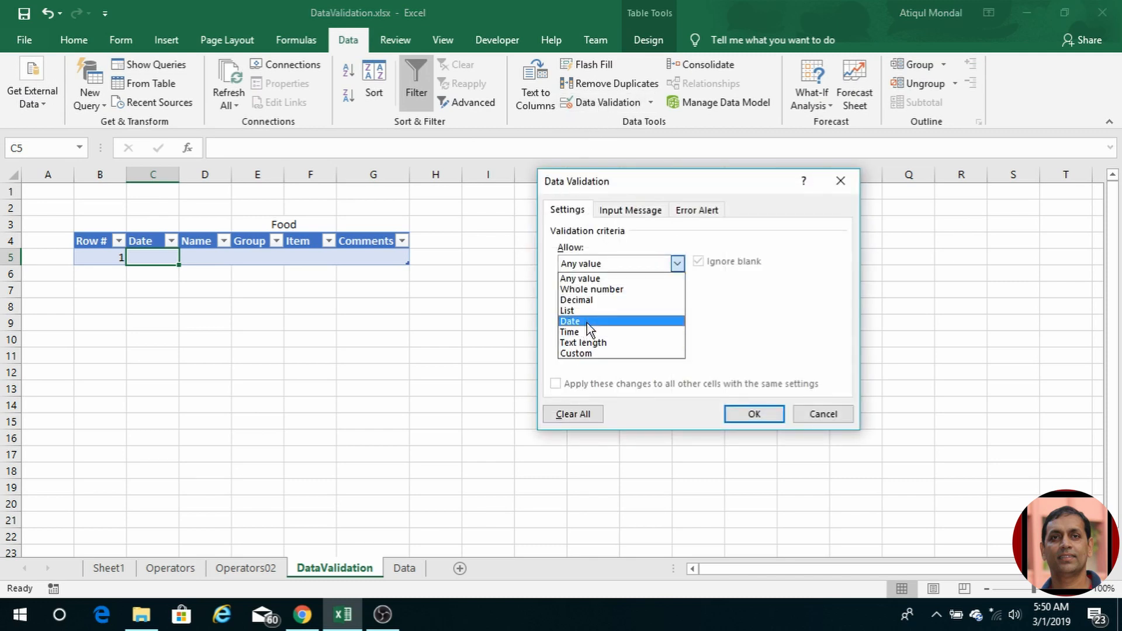
{"action": "left_click", "coordinate": [586, 322]}
{"action": "left_click", "coordinate": [594, 327]}
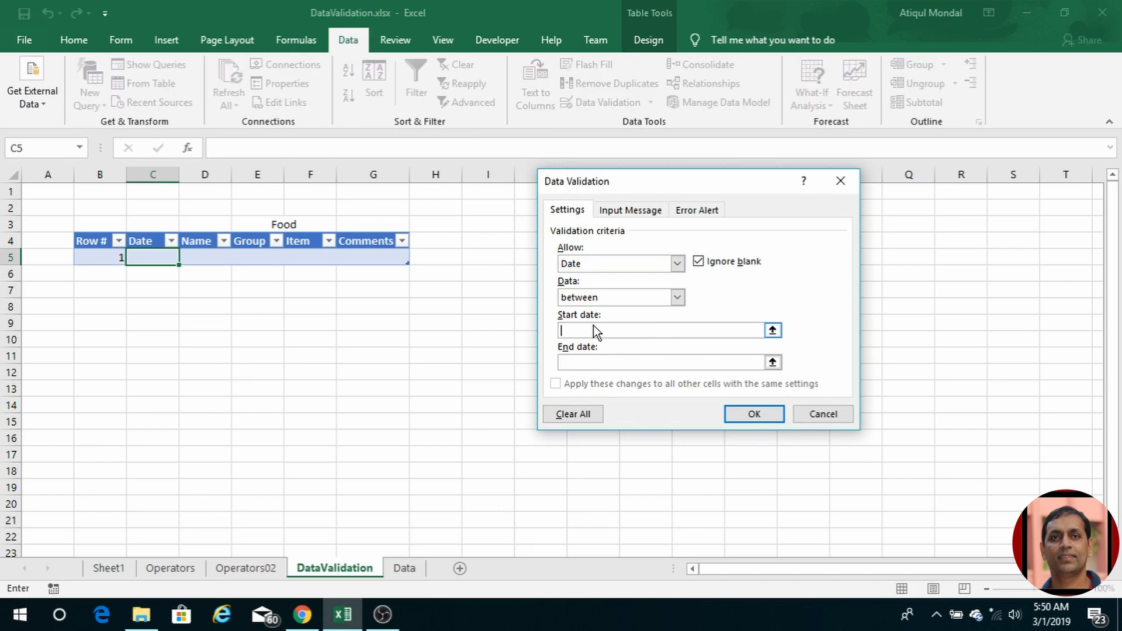
{"action": "type", "text": "01/"}
{"action": "type", "text": "01/2018"}
{"action": "left_click", "coordinate": [571, 361]}
{"action": "type", "text": "0"}
{"action": "key", "text": "BackSpace"}
{"action": "type", "text": "12/31/9999"}
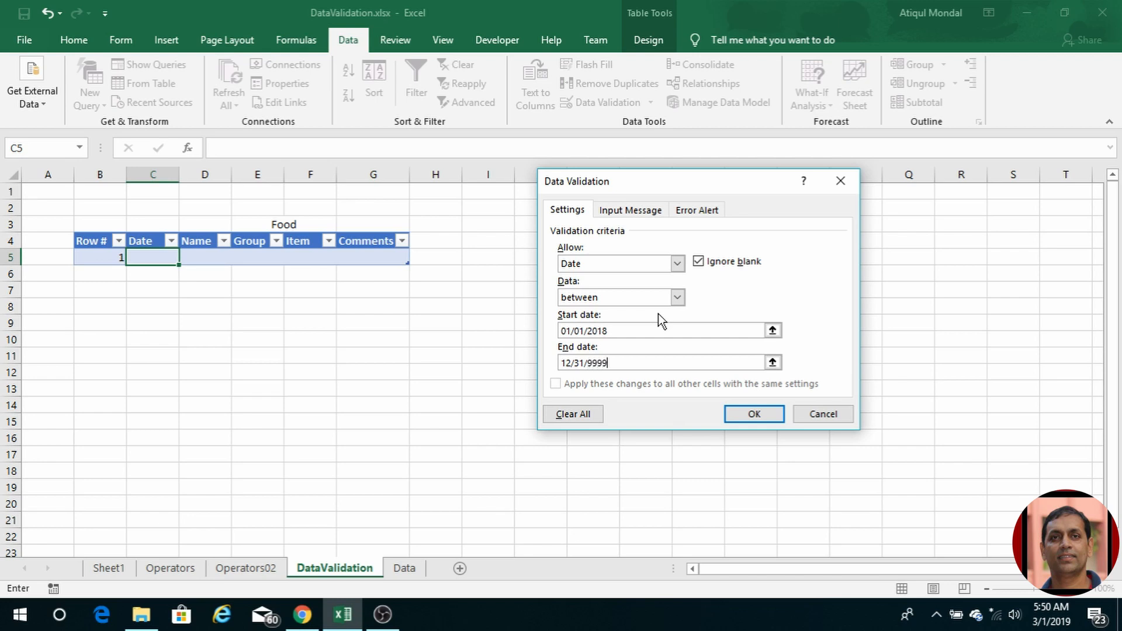
{"action": "left_click", "coordinate": [755, 415]}
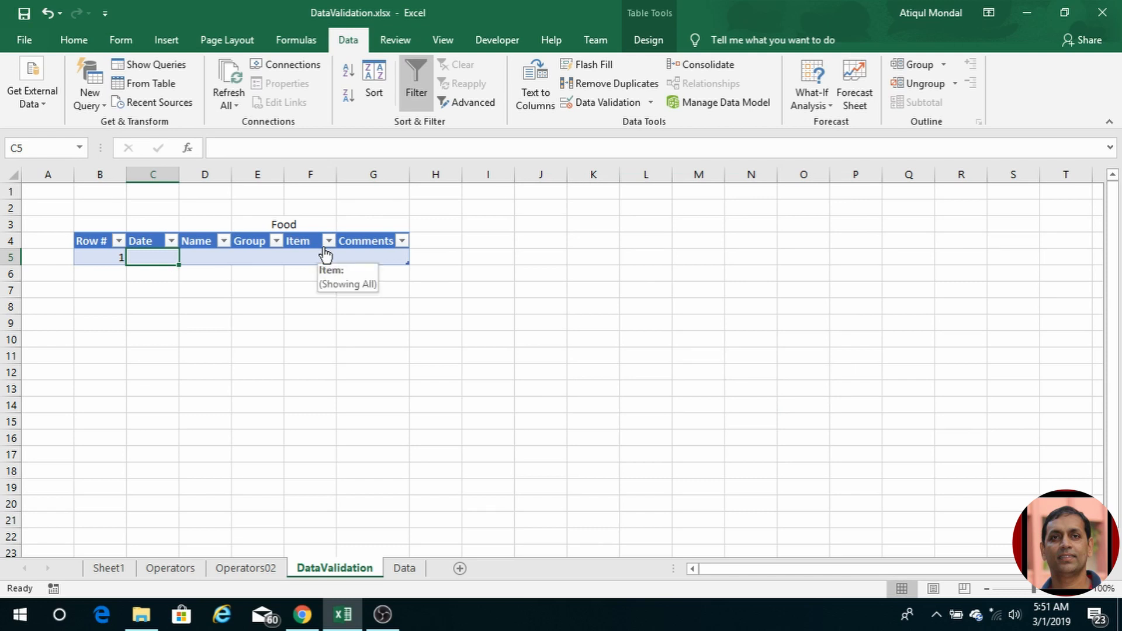
Step: Test the rule with 11/20/2017 in C5, cancel the rejection, and reopen Data Validation
{"action": "type", "text": "11"}
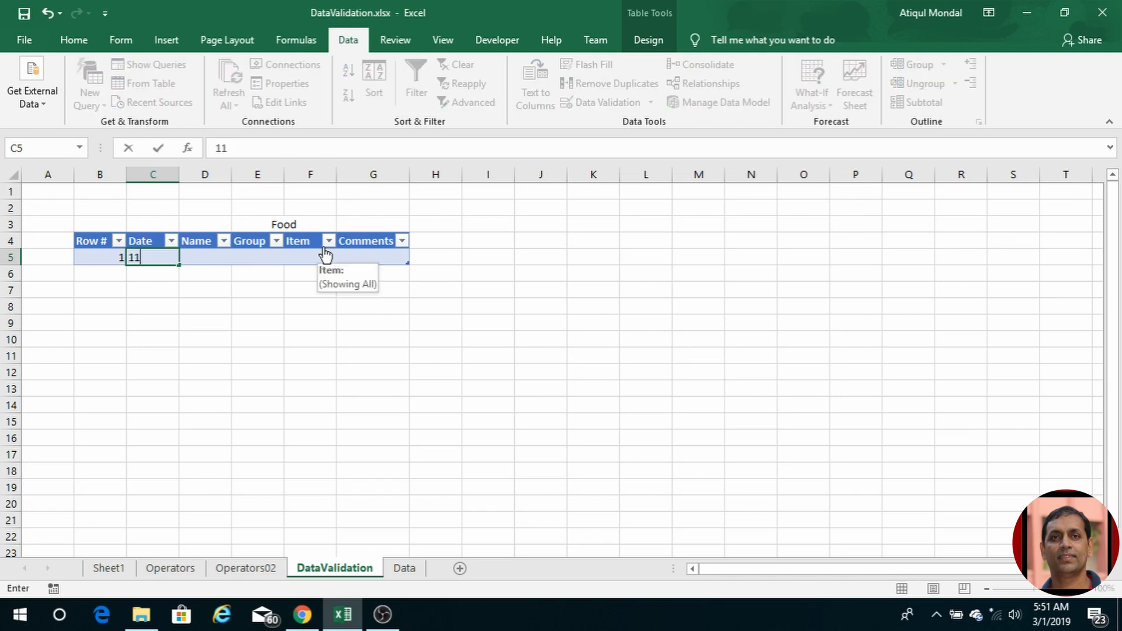
{"action": "type", "text": "/20/2017"}
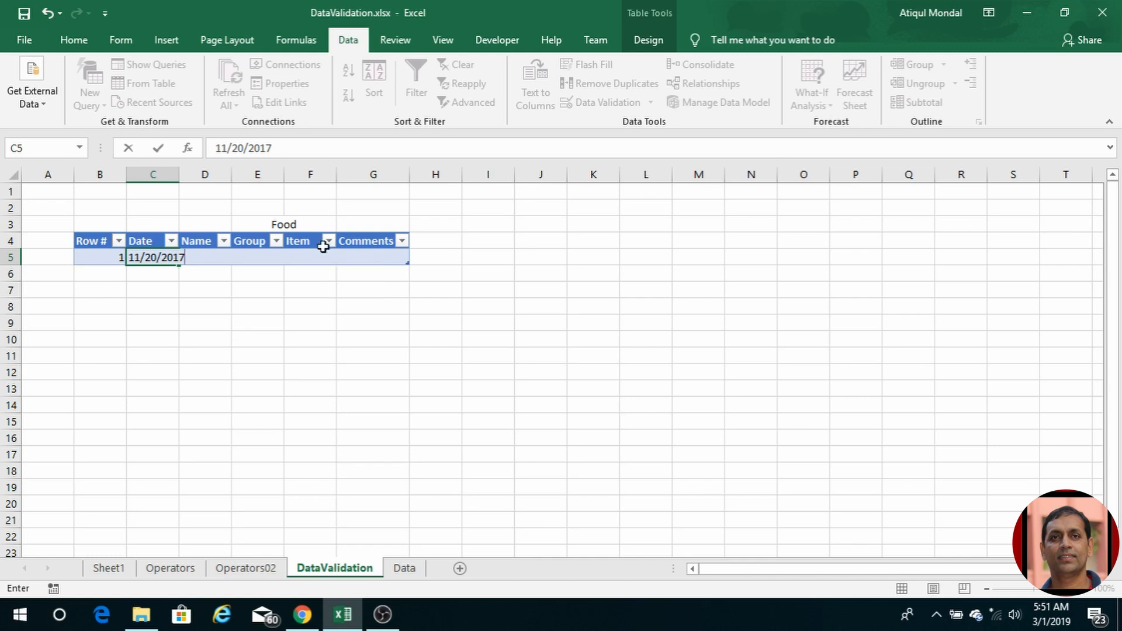
{"action": "key", "text": "Return"}
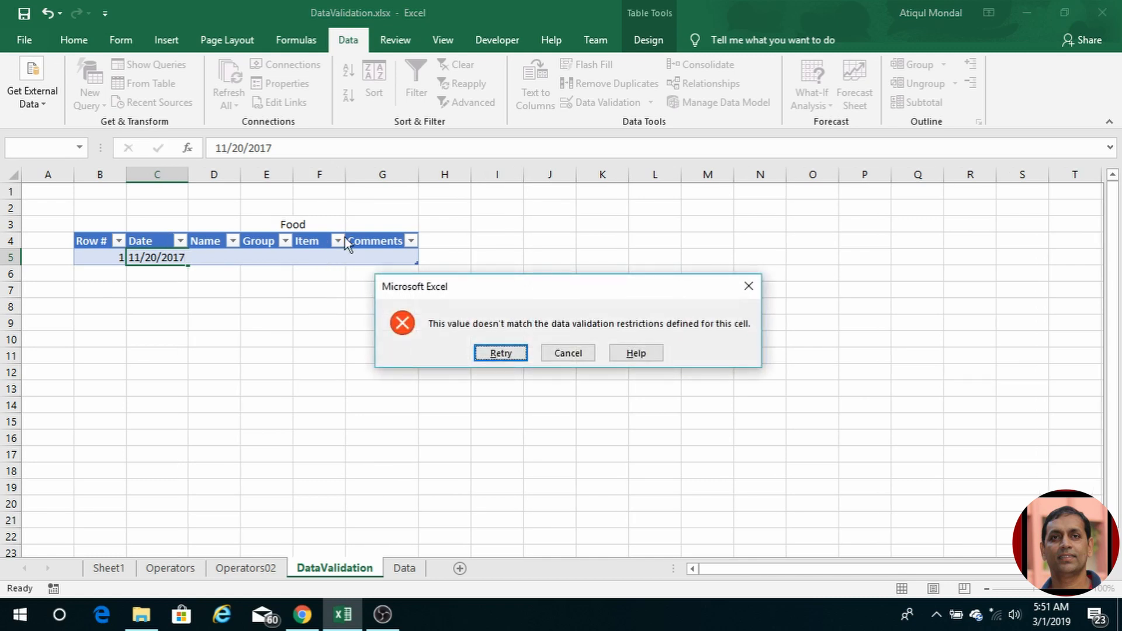
{"action": "left_click", "coordinate": [575, 354]}
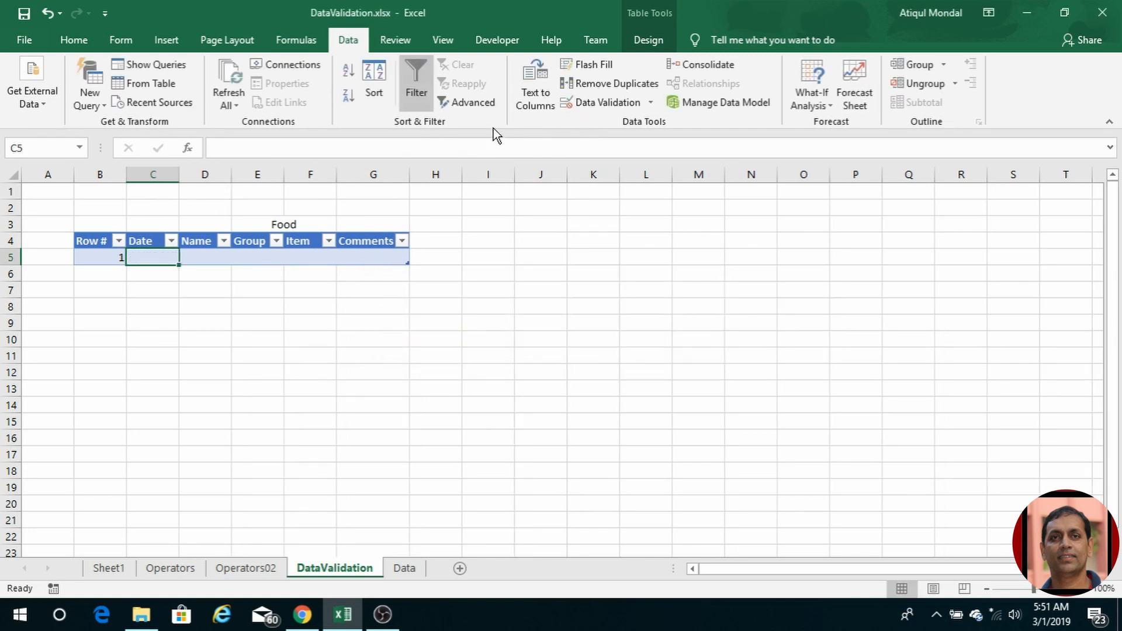
{"action": "left_click", "coordinate": [600, 102]}
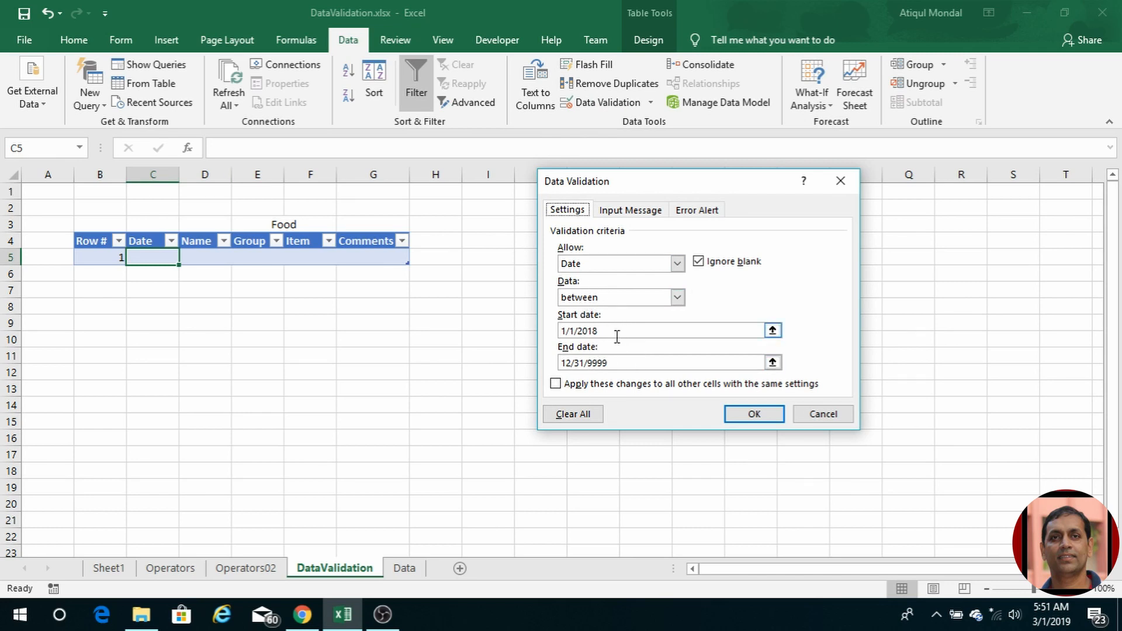
Step: Set C5's input message to 'starting from 2018'
{"action": "left_click", "coordinate": [635, 212]}
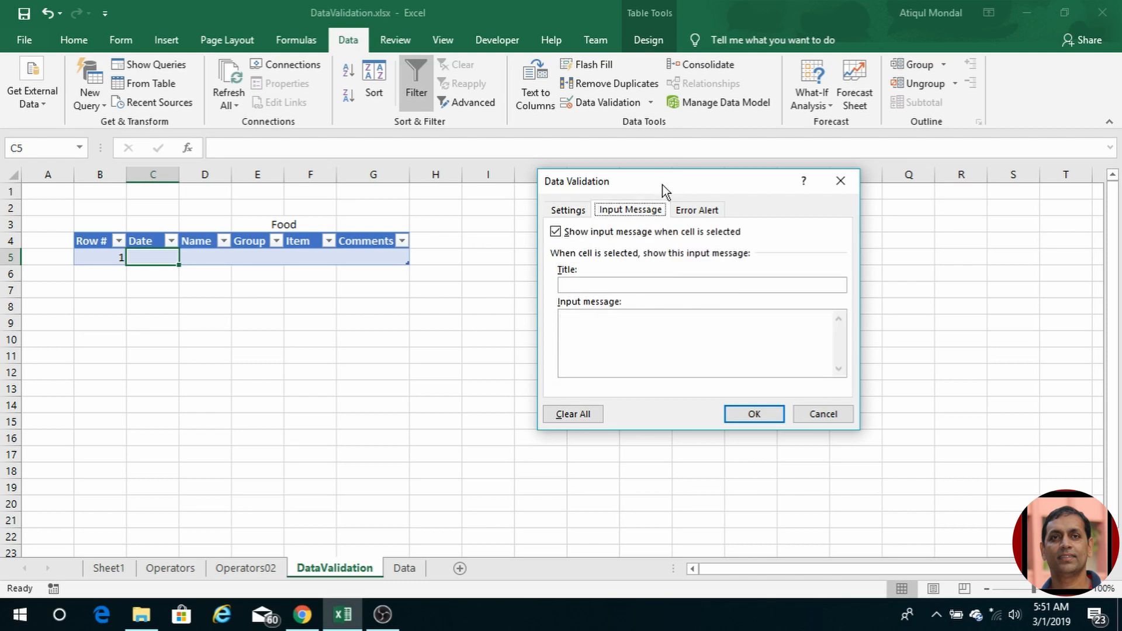
{"action": "left_click", "coordinate": [585, 326]}
{"action": "type", "text": "Enter date "}
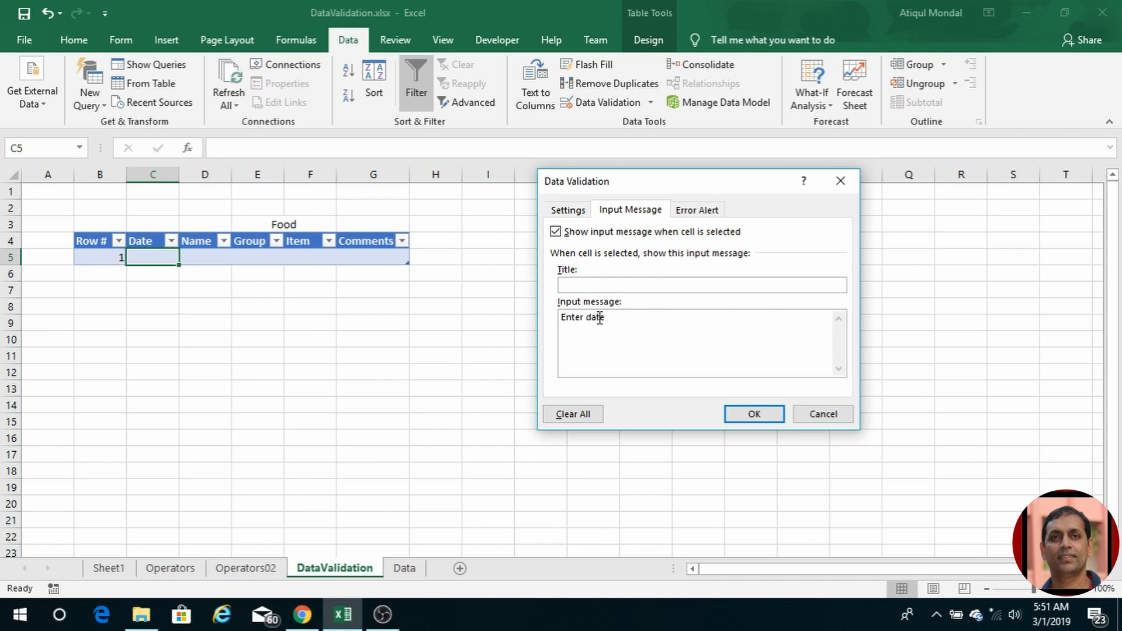
{"action": "type", "text": "from 2018"}
{"action": "left_click_drag", "start_coordinate": [607, 317], "coordinate": [554, 318]}
{"action": "type", "text": "starting"}
{"action": "left_click", "coordinate": [753, 413]}
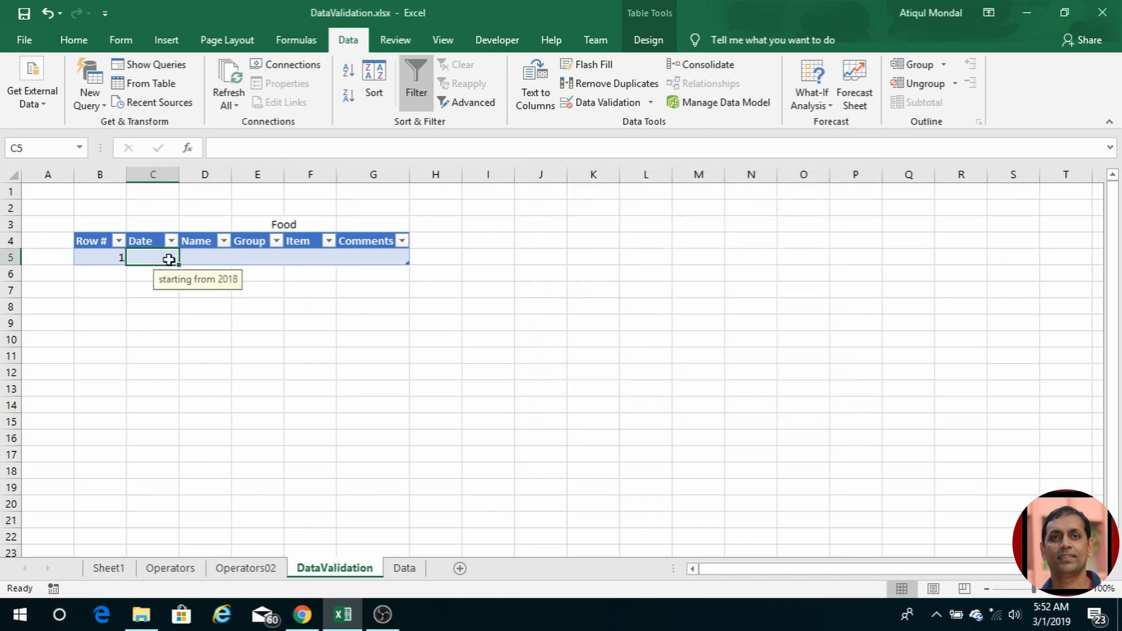
{"action": "left_click", "coordinate": [601, 101]}
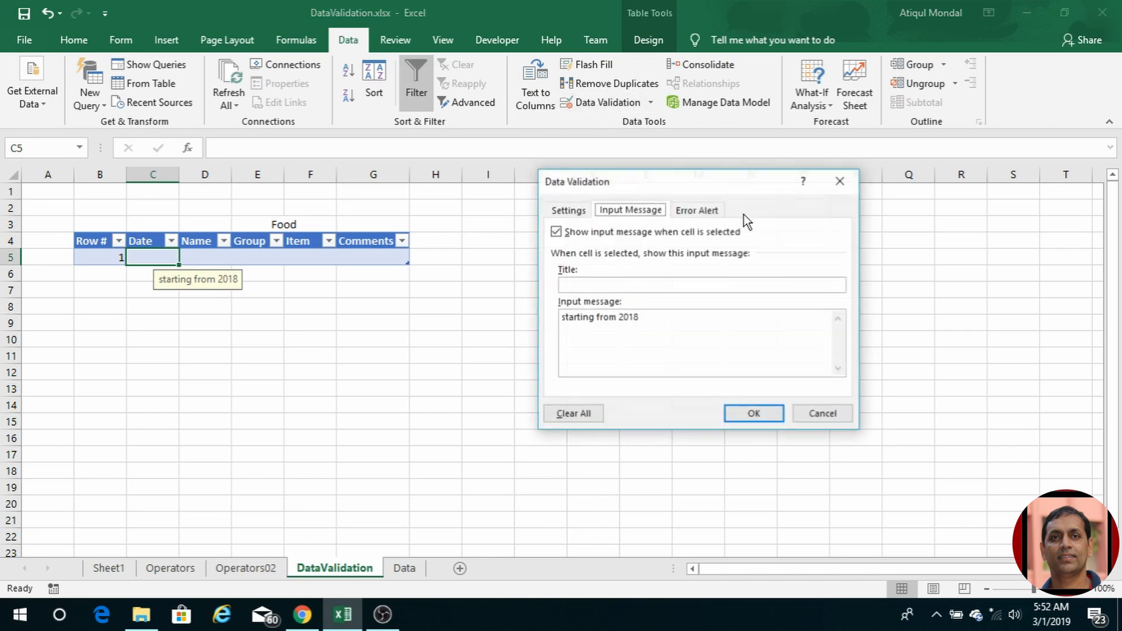
Step: Add a Stop alert titled 'Error message' reading 'Date has to after 01 January 2018'
{"action": "left_click", "coordinate": [696, 209]}
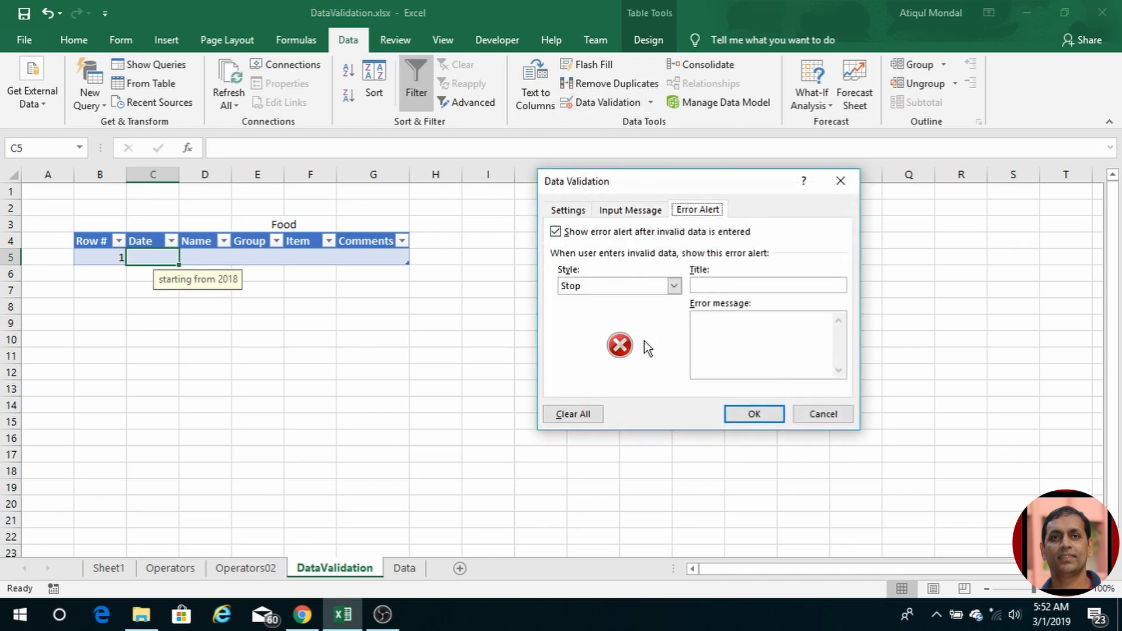
{"action": "left_click", "coordinate": [675, 286]}
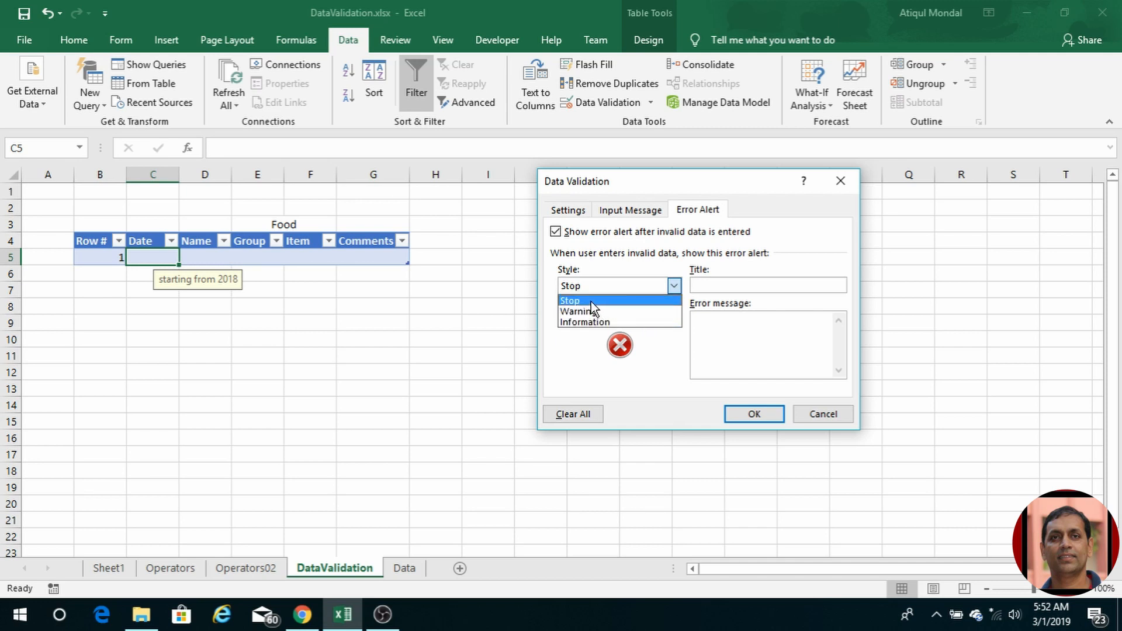
{"action": "left_click", "coordinate": [613, 311]}
{"action": "left_click", "coordinate": [674, 287]}
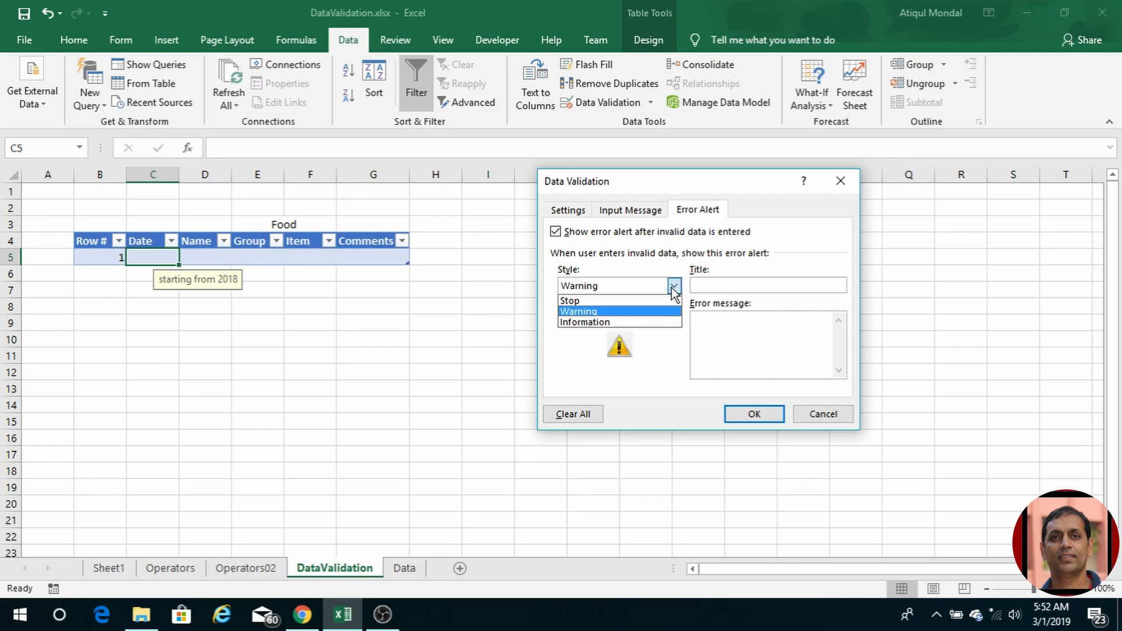
{"action": "left_click", "coordinate": [590, 301]}
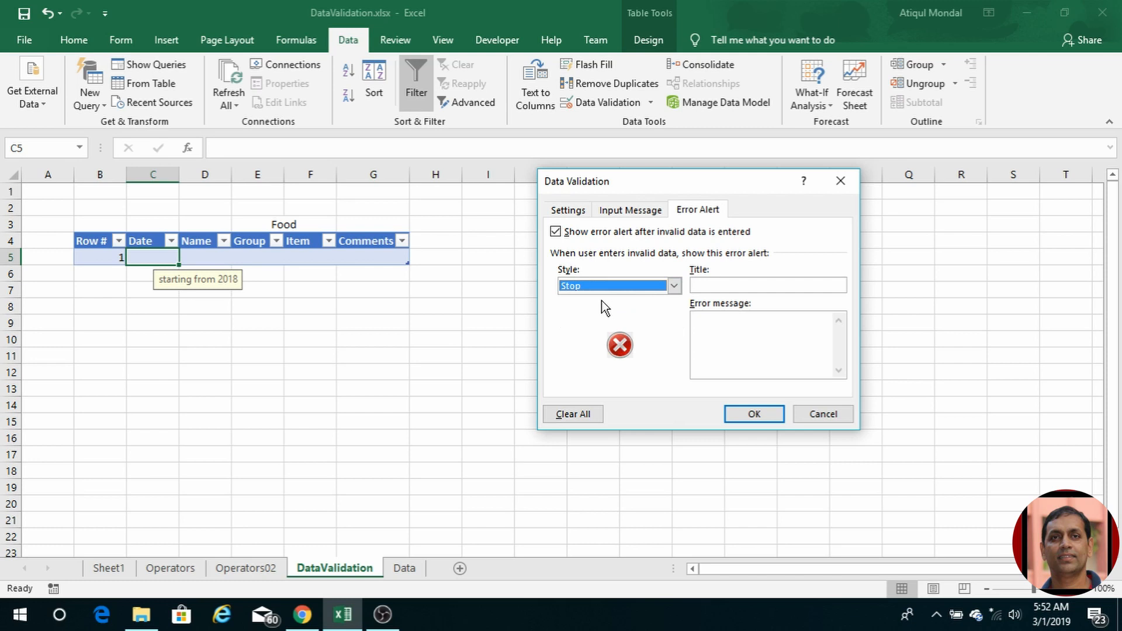
{"action": "left_click", "coordinate": [711, 285]}
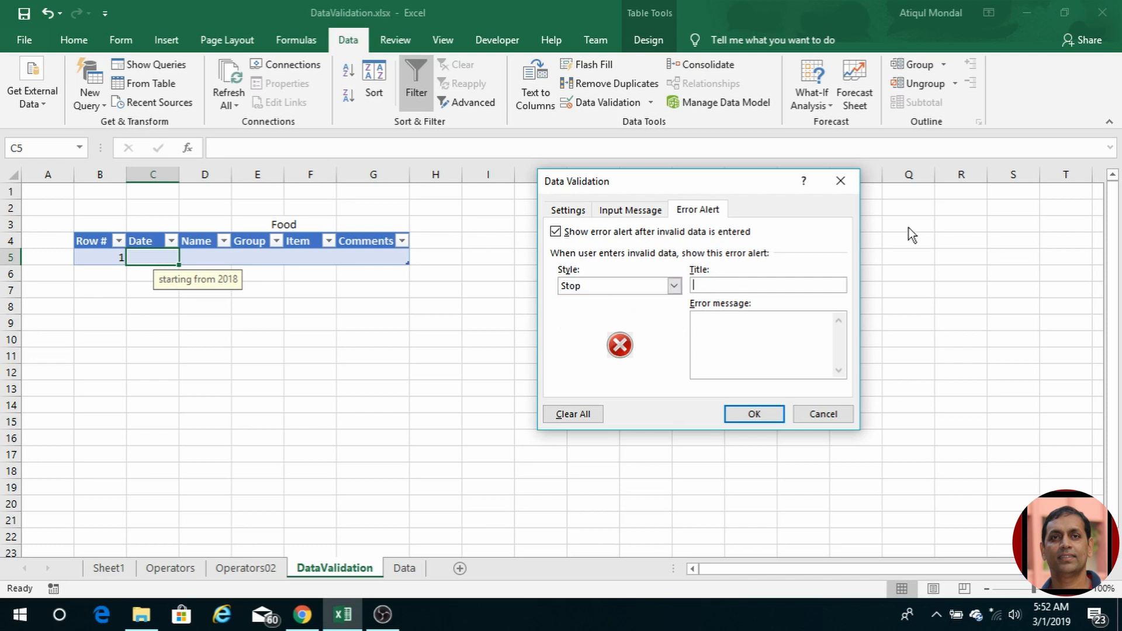
{"action": "type", "text": "Error message"}
{"action": "left_click", "coordinate": [727, 332]}
{"action": "type", "text": "Date has to after"}
{"action": "key", "text": "BackSpace"}
{"action": "key", "text": "BackSpace"}
{"action": "key", "text": "BackSpace"}
{"action": "key", "text": "BackSpace"}
{"action": "key", "text": "BackSpace"}
{"action": "type", "text": "after"}
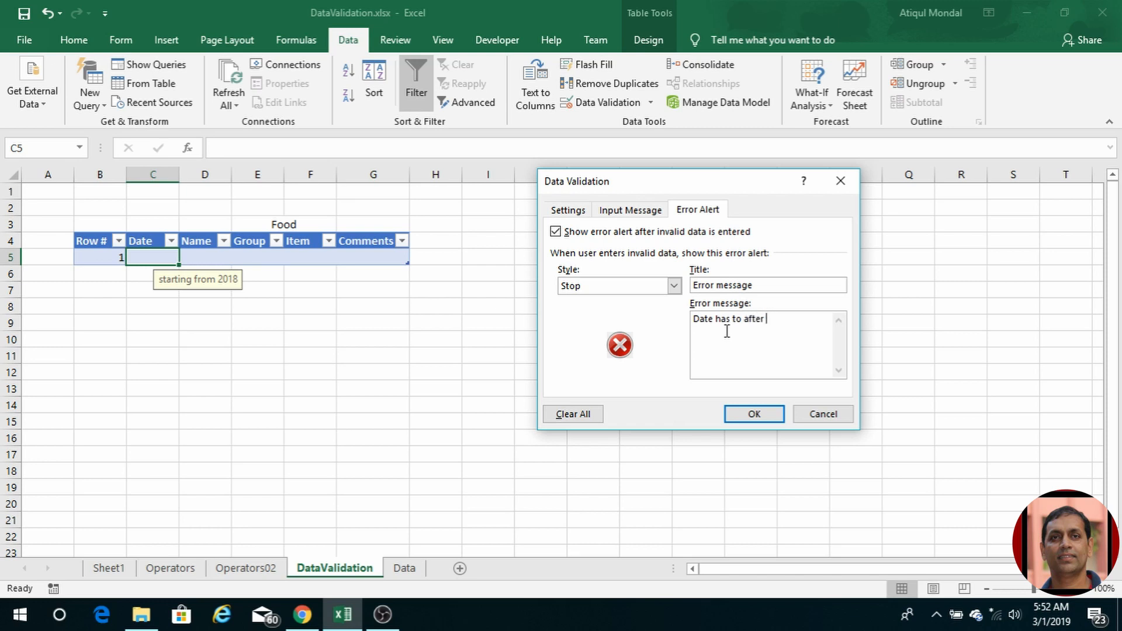
{"action": "type", "text": " 01 January 2018"}
{"action": "left_click", "coordinate": [759, 417]}
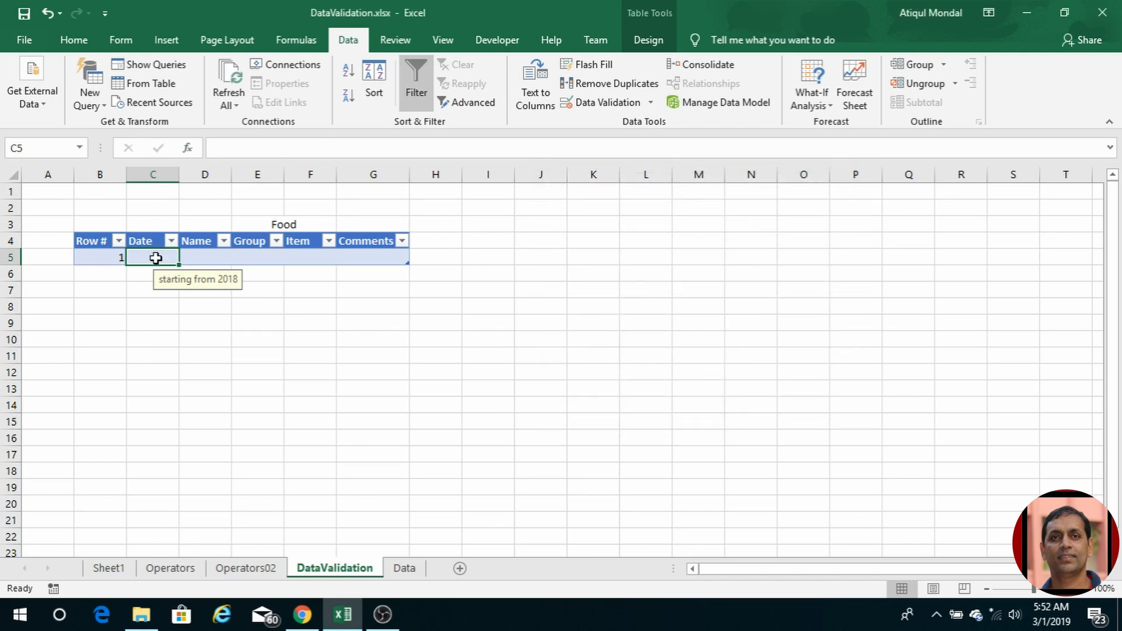
{"action": "type", "text": "01"}
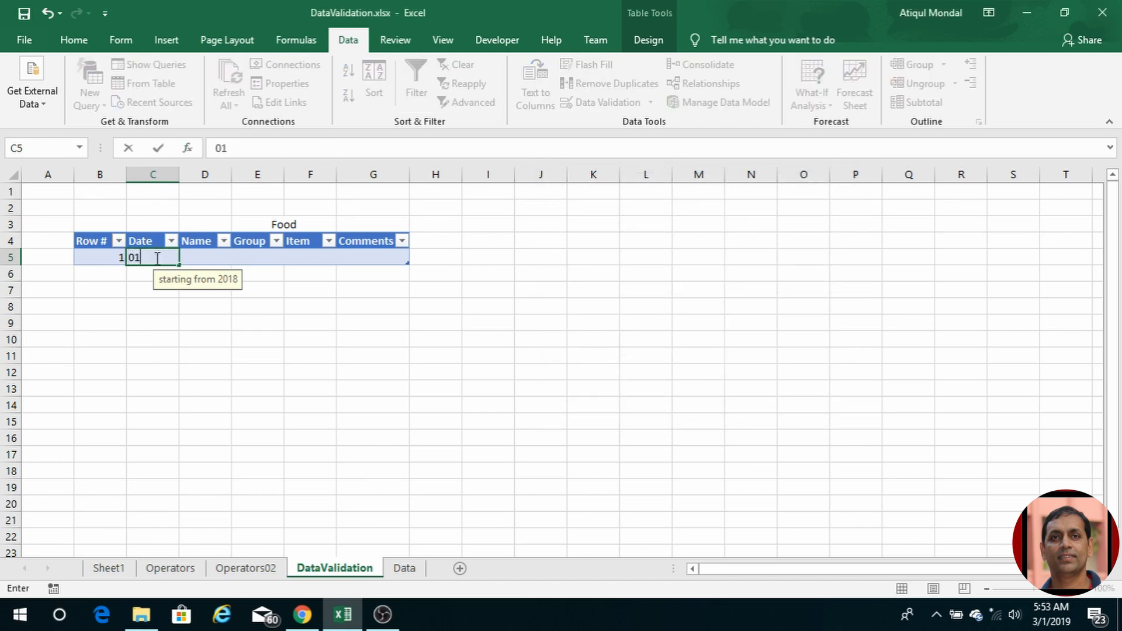
{"action": "type", "text": "/20/2"}
{"action": "type", "text": "07"}
{"action": "key", "text": "BackSpace"}
{"action": "key", "text": "BackSpace"}
{"action": "type", "text": "017"}
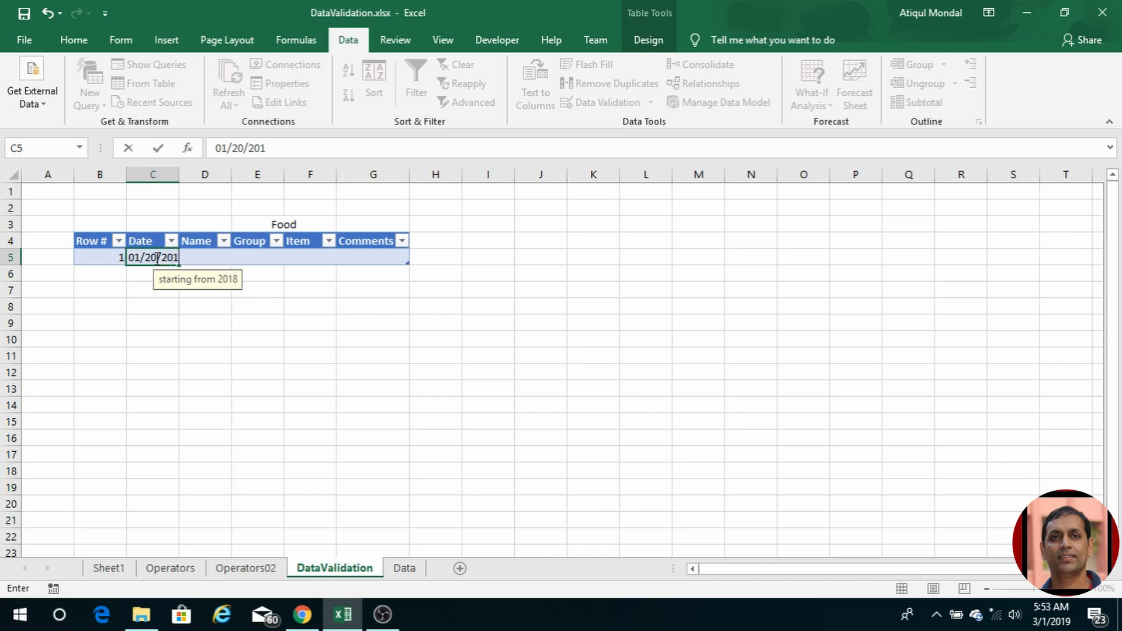
{"action": "key", "text": "Return"}
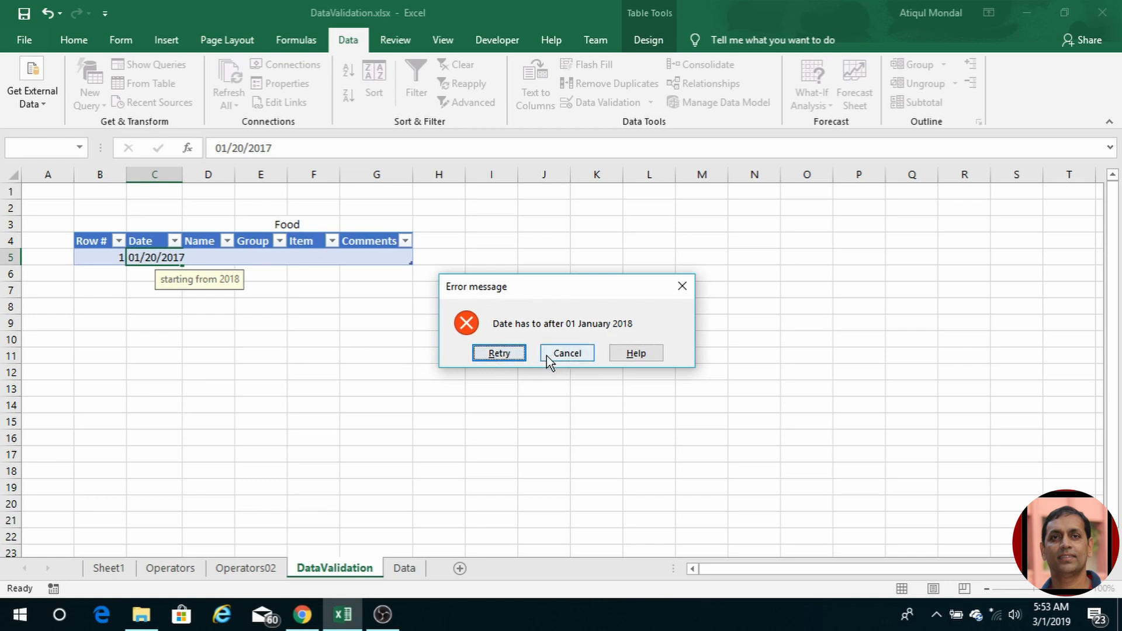
{"action": "left_click", "coordinate": [514, 353]}
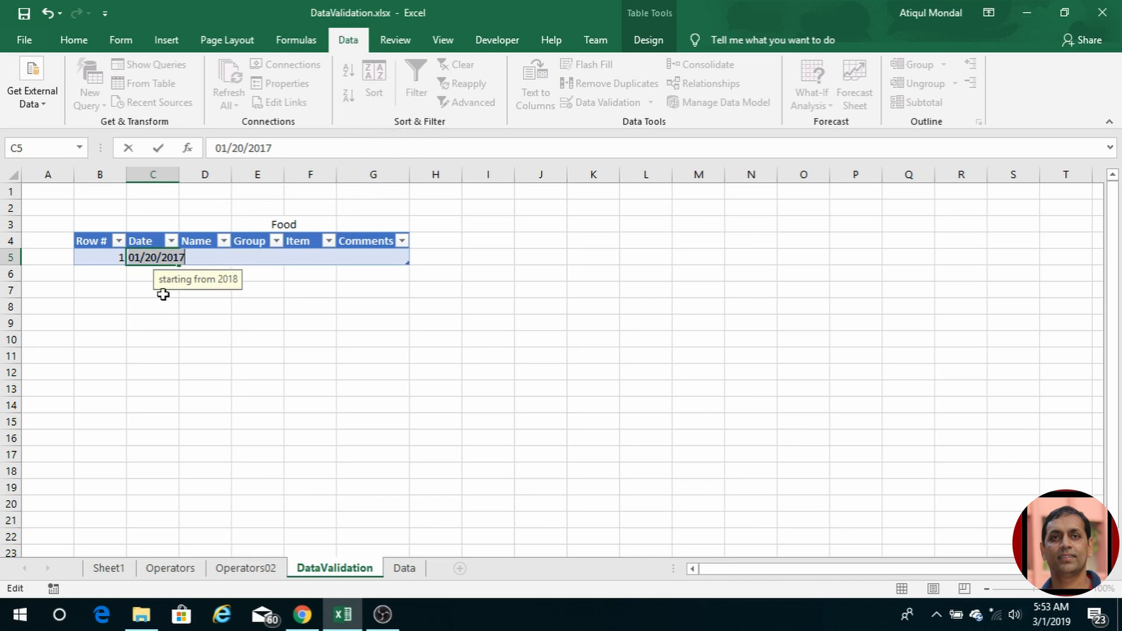
{"action": "left_click", "coordinate": [138, 283]}
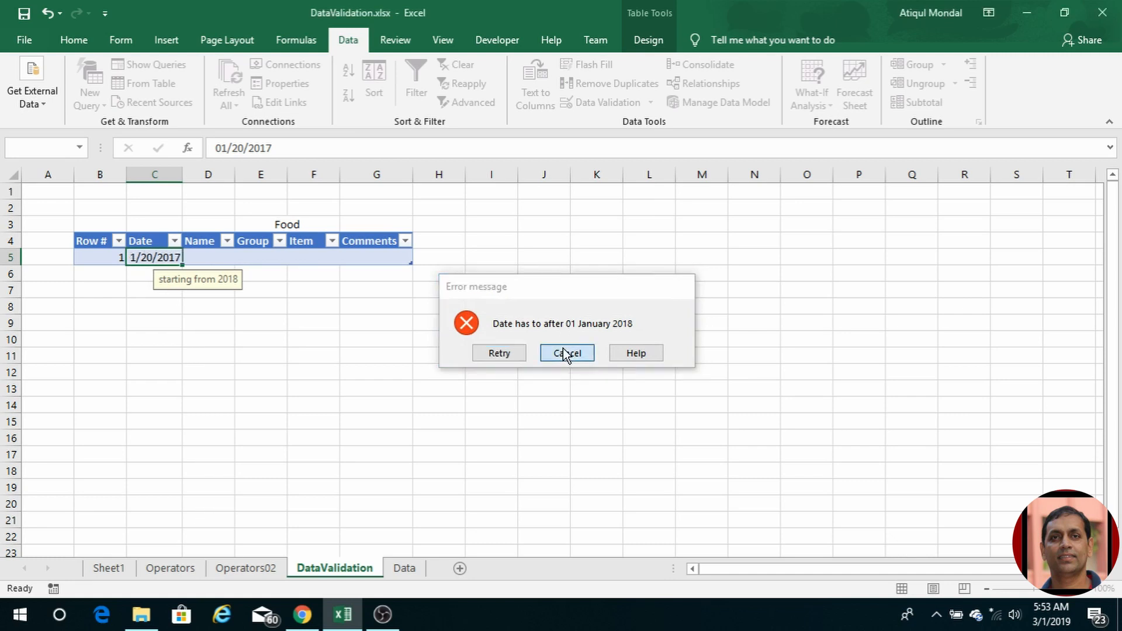
{"action": "left_click", "coordinate": [564, 353]}
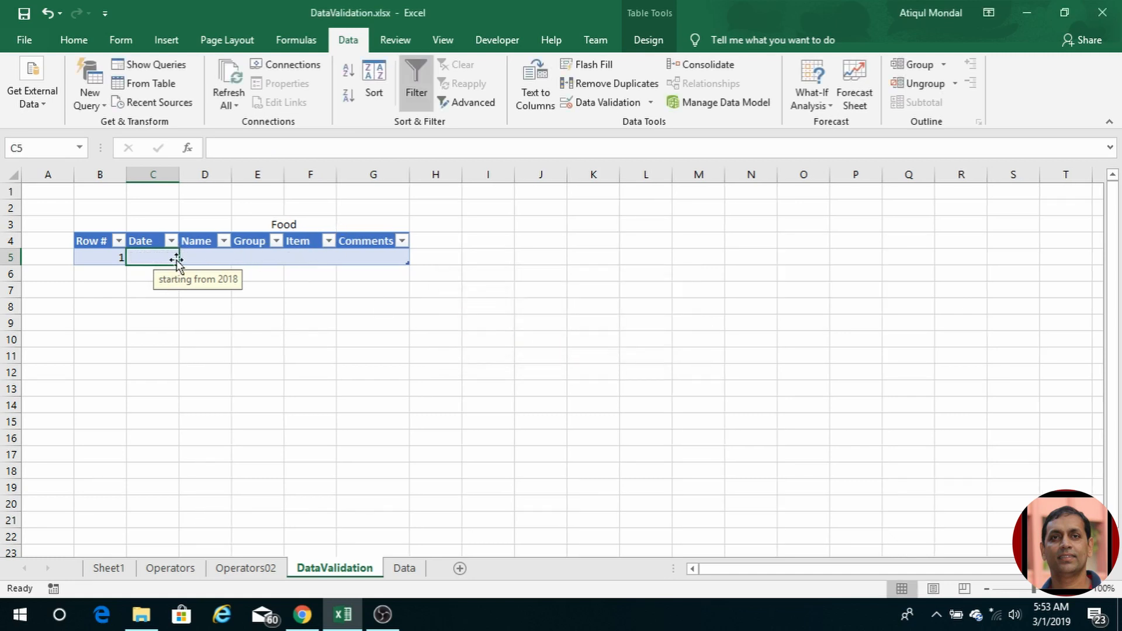
Step: Correct the error alert to read 'Date has to be after 01 January 2018'
{"action": "left_click", "coordinate": [615, 105]}
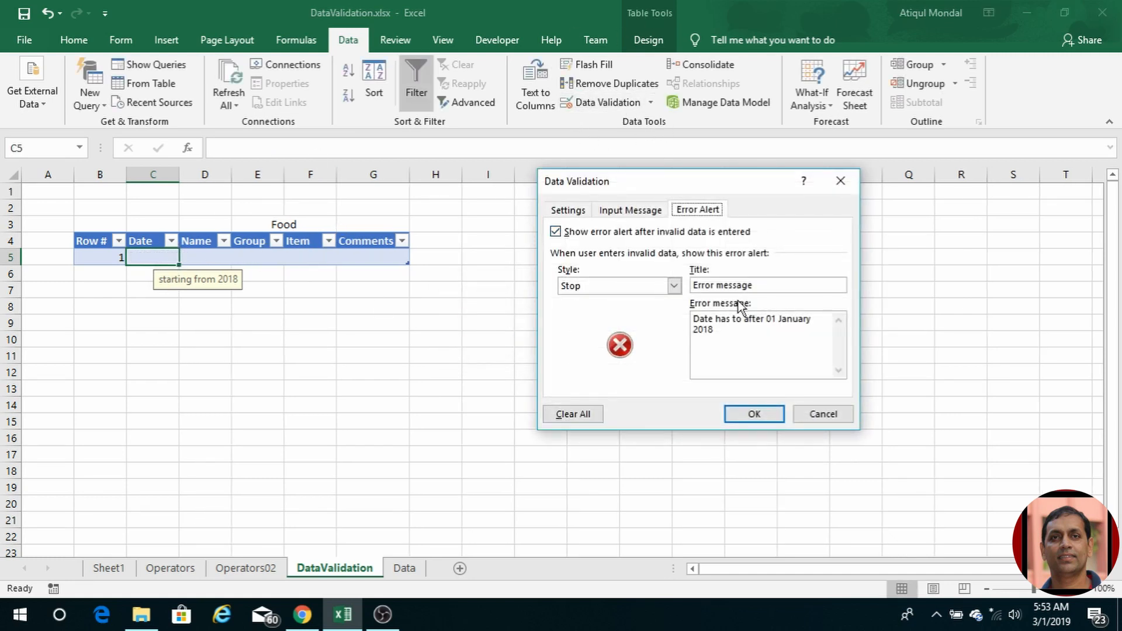
{"action": "left_click", "coordinate": [731, 319]}
{"action": "key", "text": "Right"}
{"action": "key", "text": "Right"}
{"action": "key", "text": "Right"}
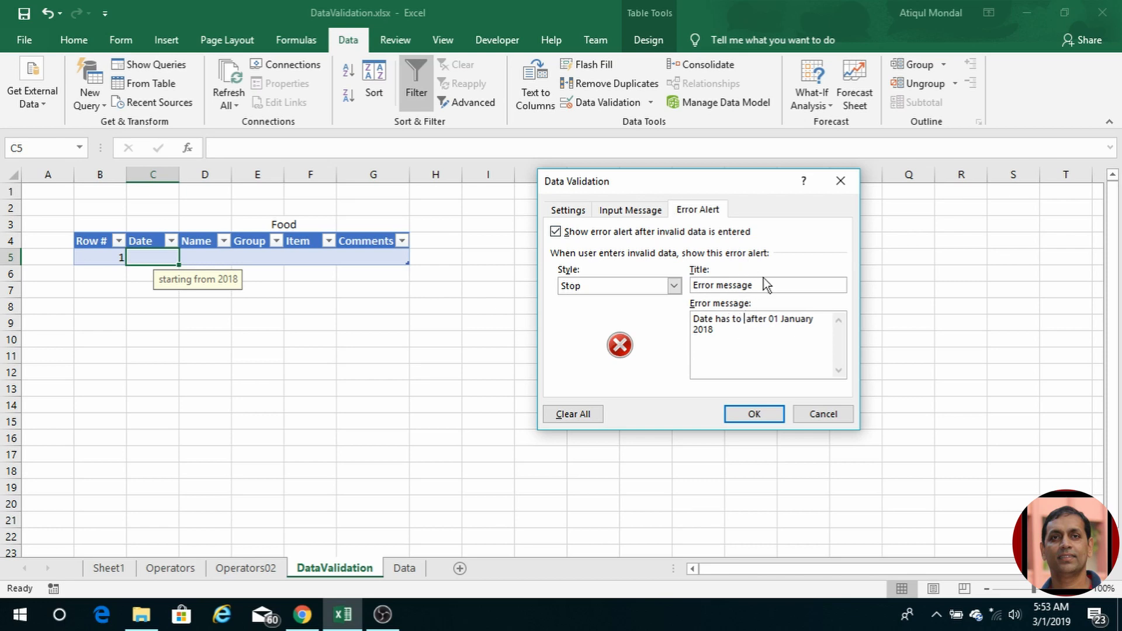
{"action": "type", "text": "be"}
{"action": "left_click", "coordinate": [759, 413]}
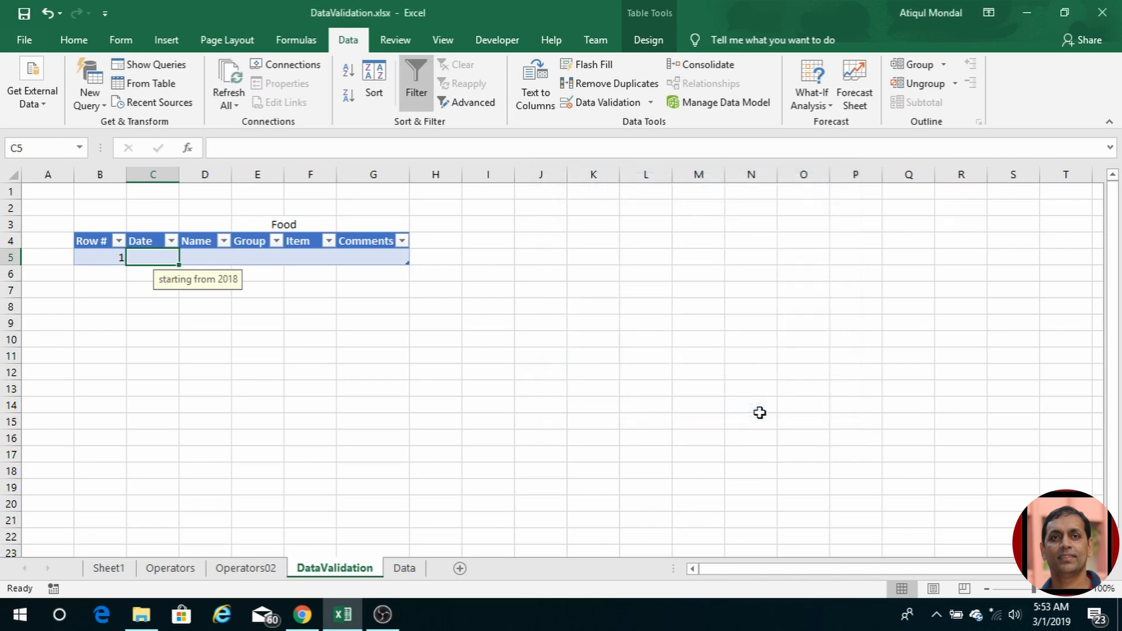
Step: Enter the valid date 01/20/2018 in the Date cell C5
{"action": "type", "text": "01"}
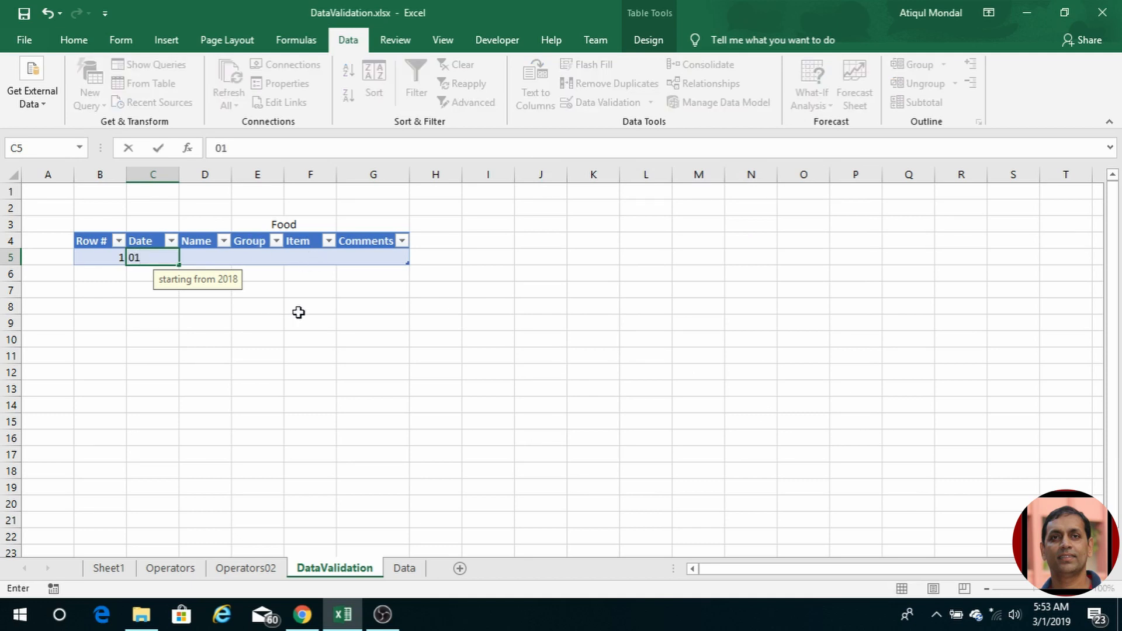
{"action": "type", "text": "/20/2"}
{"action": "type", "text": "018"}
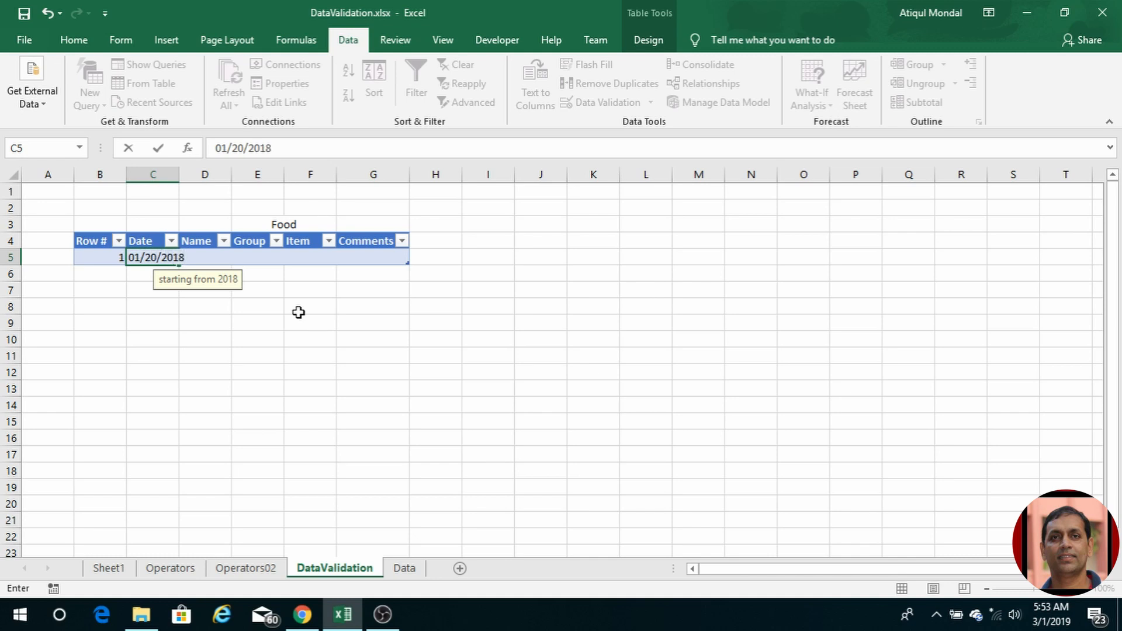
{"action": "key", "text": "Tab"}
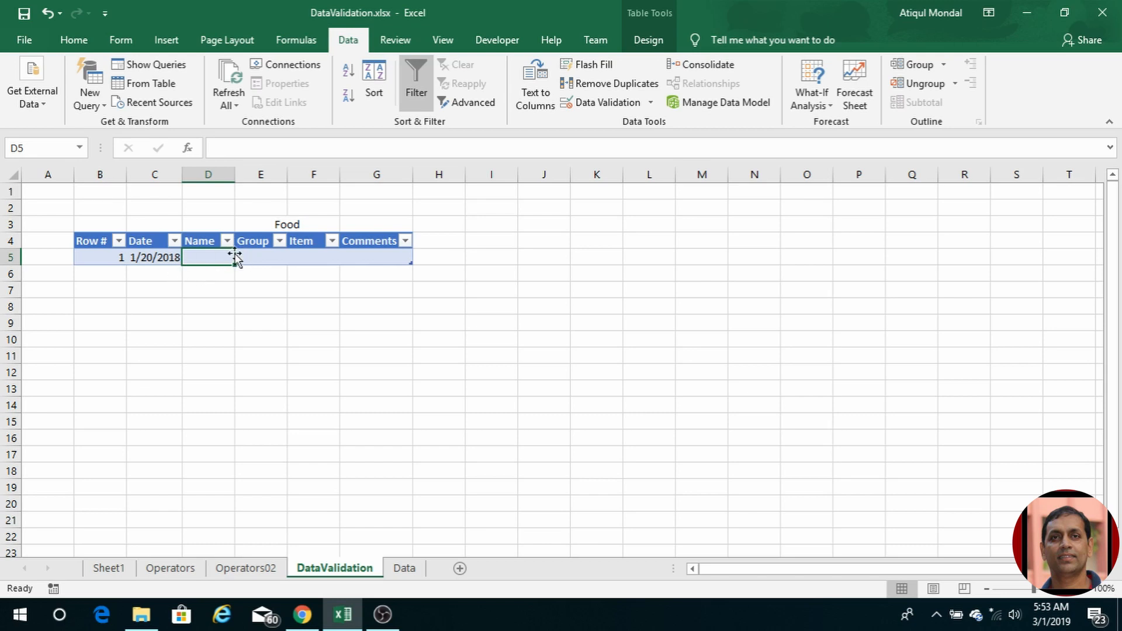
Step: Limit the Name cell D5 to text lengths between 2 and 20 characters
{"action": "left_click", "coordinate": [597, 102]}
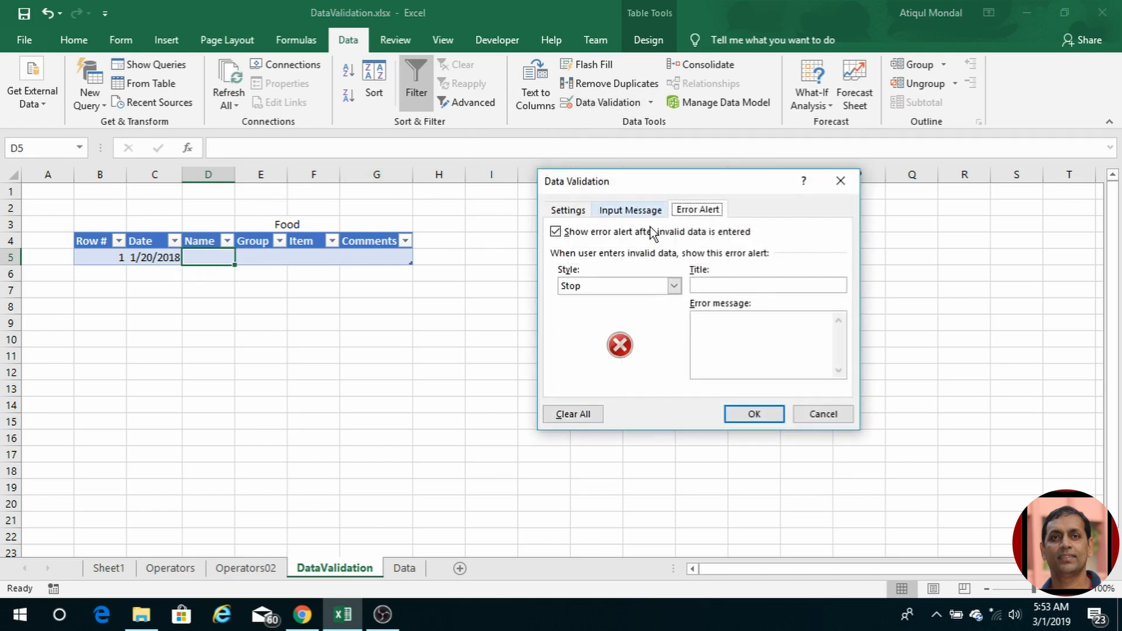
{"action": "left_click", "coordinate": [567, 211]}
{"action": "left_click", "coordinate": [591, 266]}
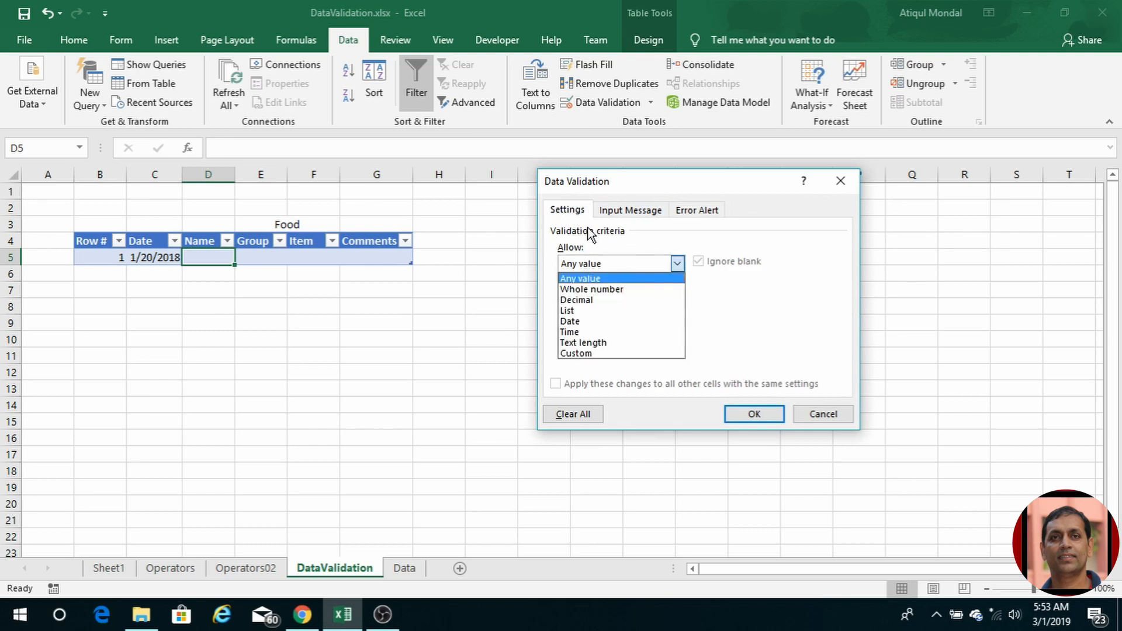
{"action": "left_click", "coordinate": [608, 345]}
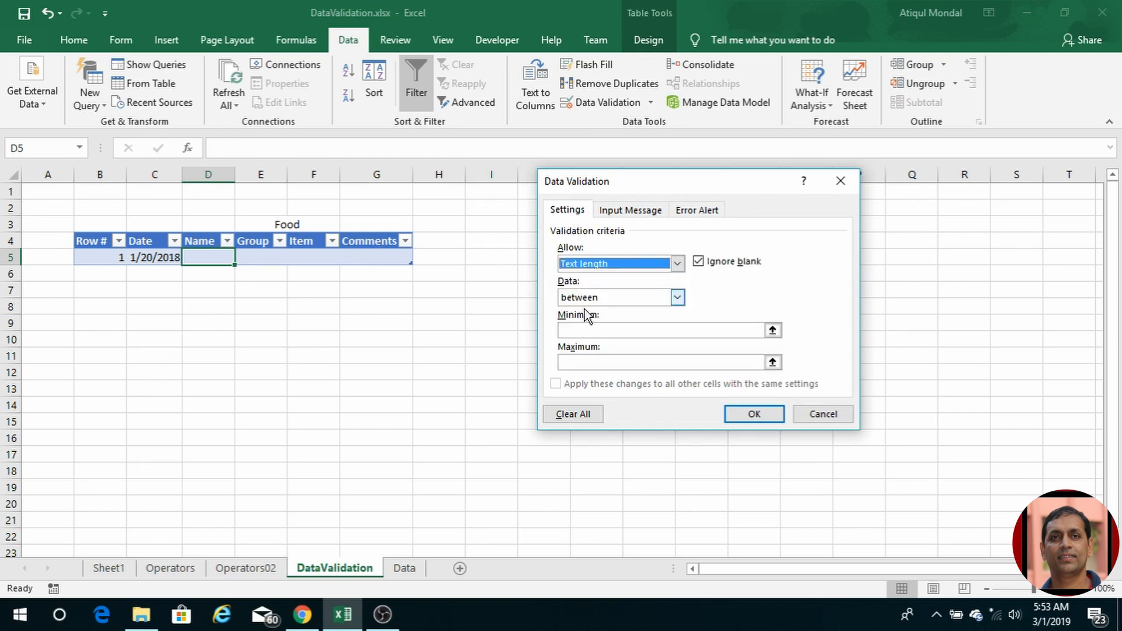
{"action": "left_click", "coordinate": [584, 332]}
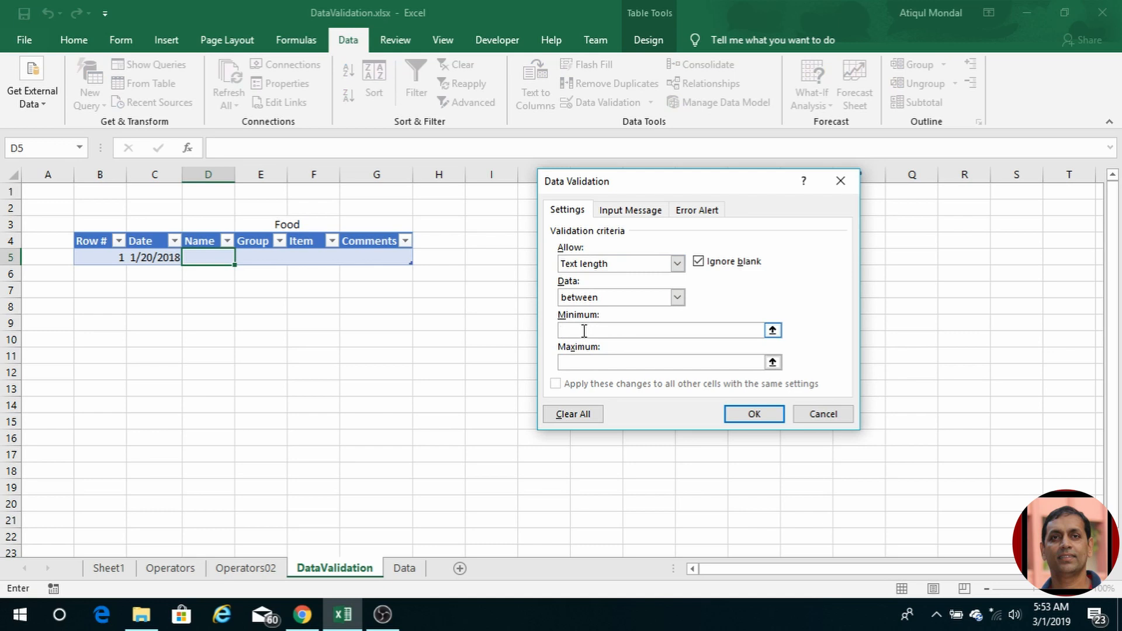
{"action": "type", "text": "2"}
{"action": "left_click", "coordinate": [584, 358]}
{"action": "type", "text": "20"}
{"action": "left_click", "coordinate": [756, 415]}
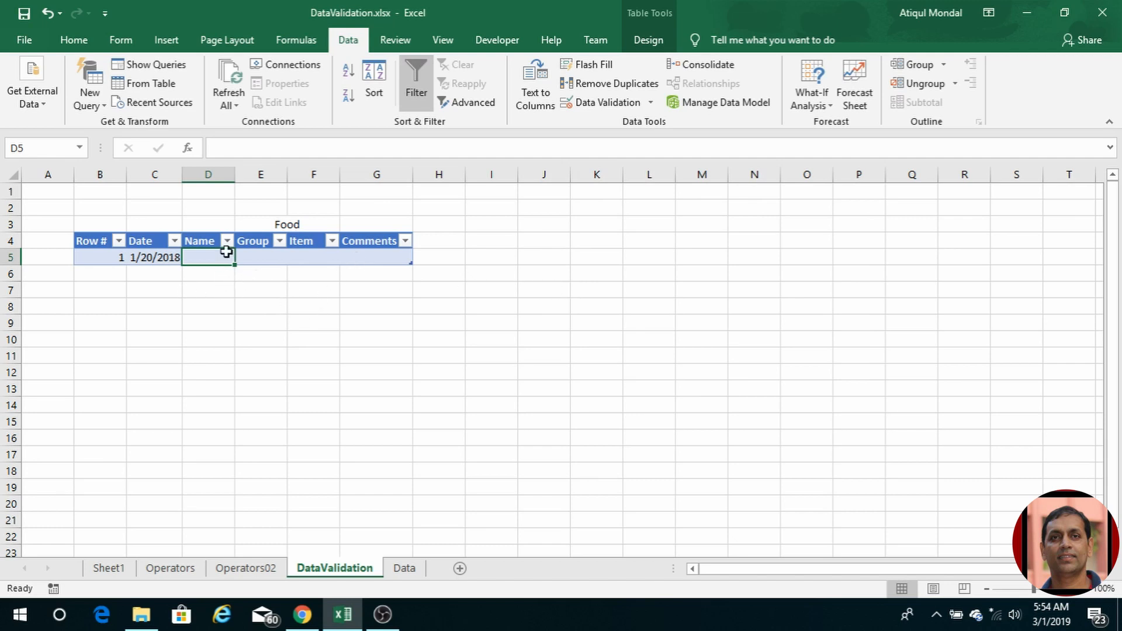
{"action": "left_click", "coordinate": [260, 257]}
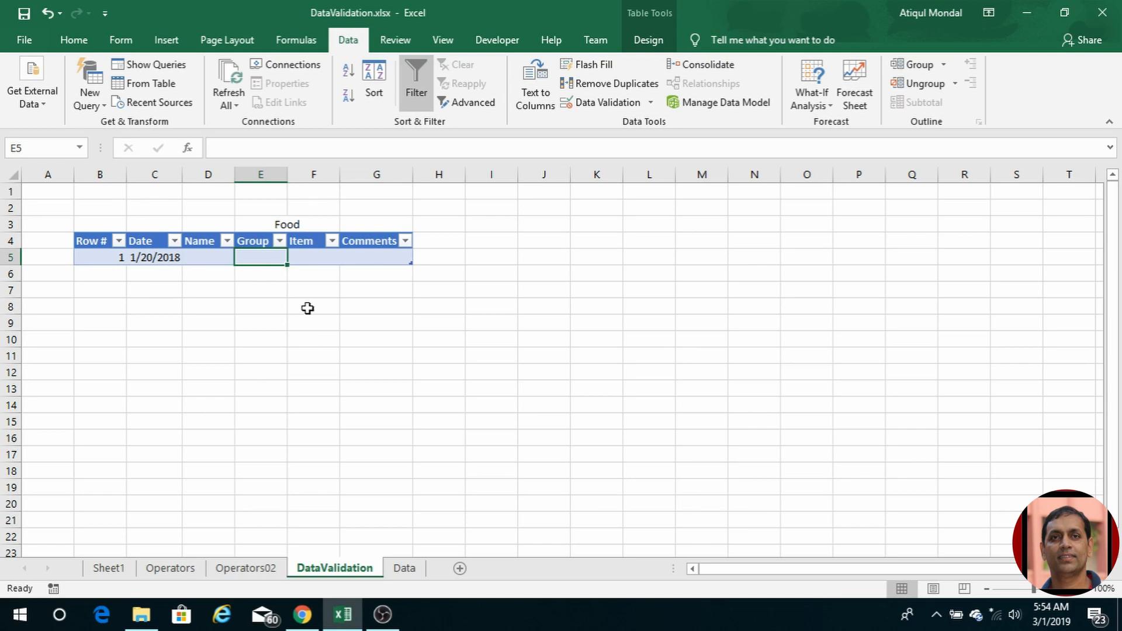
Step: On the Data sheet, make A5:A7 a table with headers named tblFoods
{"action": "left_click", "coordinate": [405, 569]}
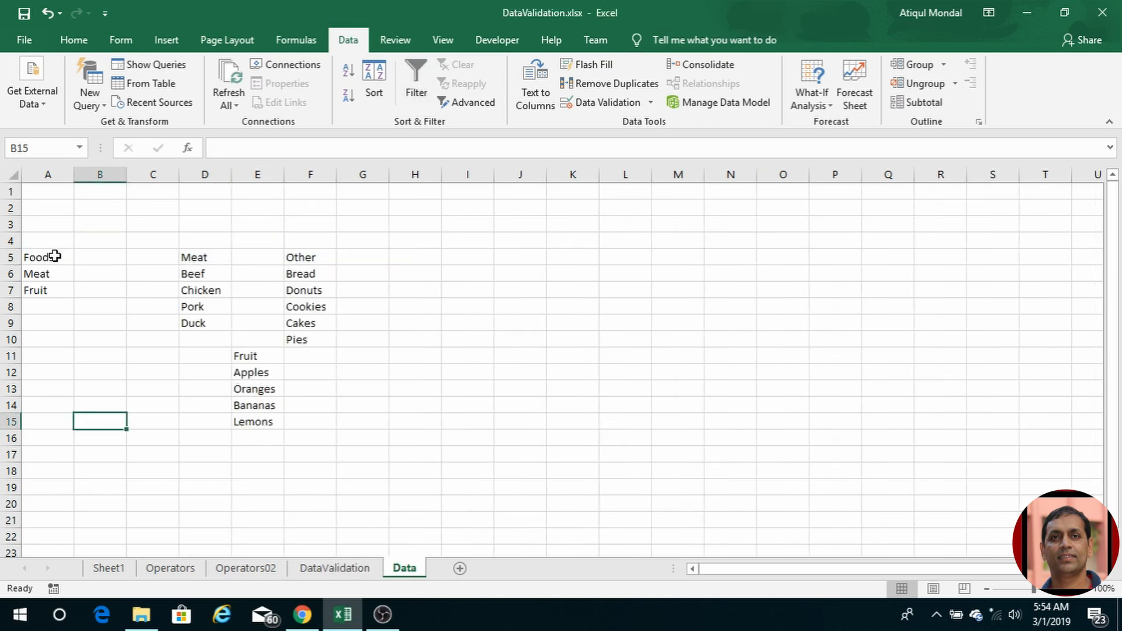
{"action": "left_click_drag", "start_coordinate": [40, 258], "coordinate": [45, 291]}
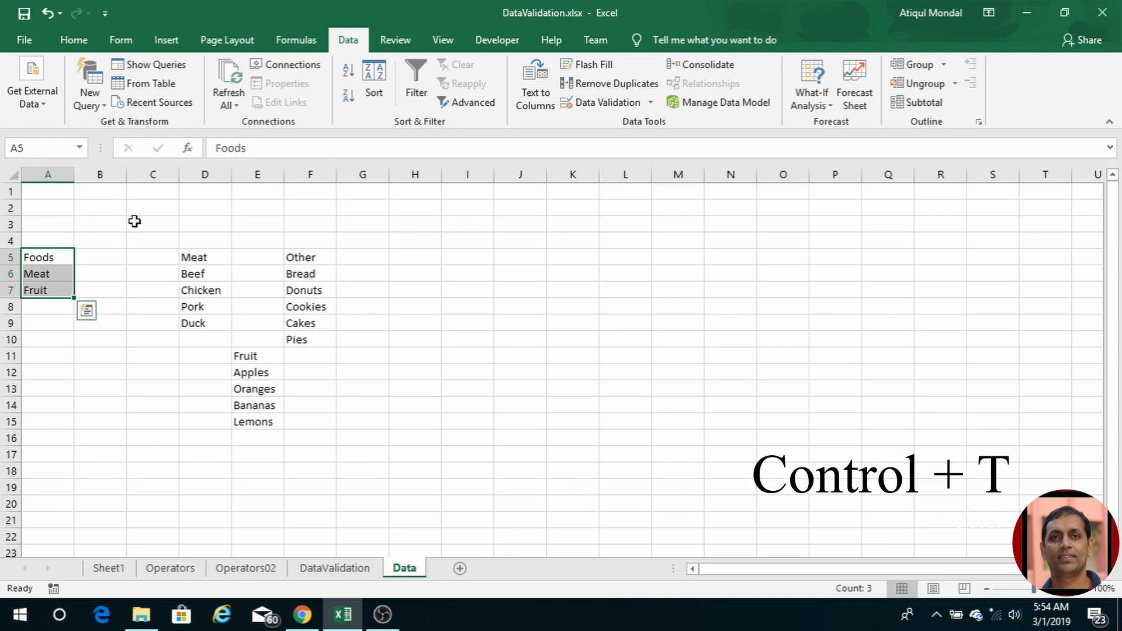
{"action": "key", "text": "ctrl+t"}
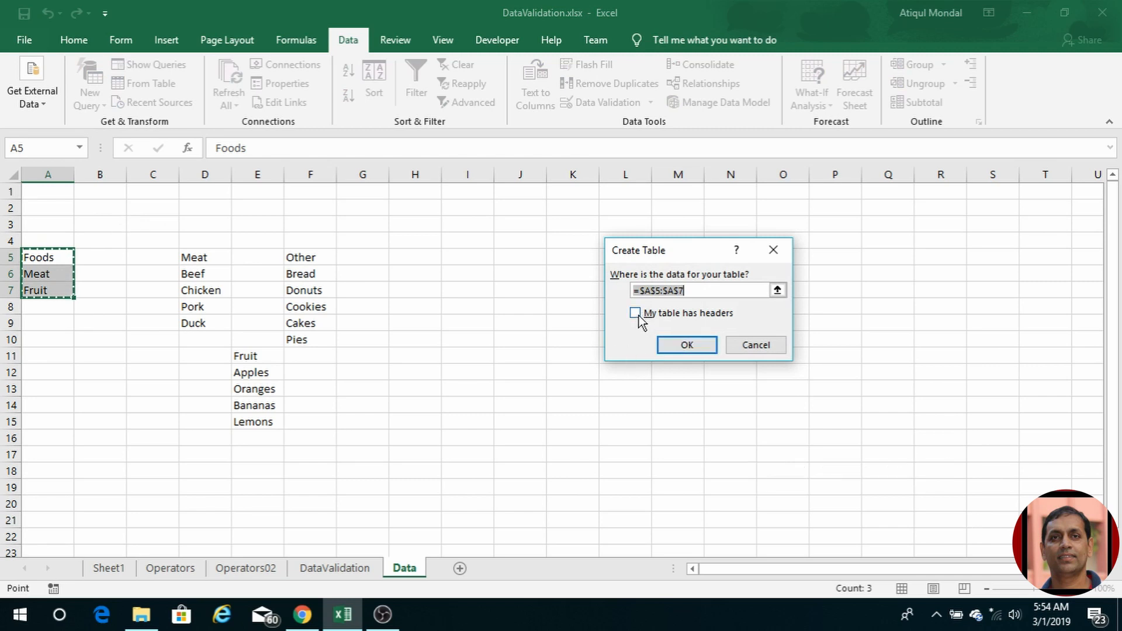
{"action": "left_click", "coordinate": [635, 312]}
{"action": "left_click", "coordinate": [687, 344]}
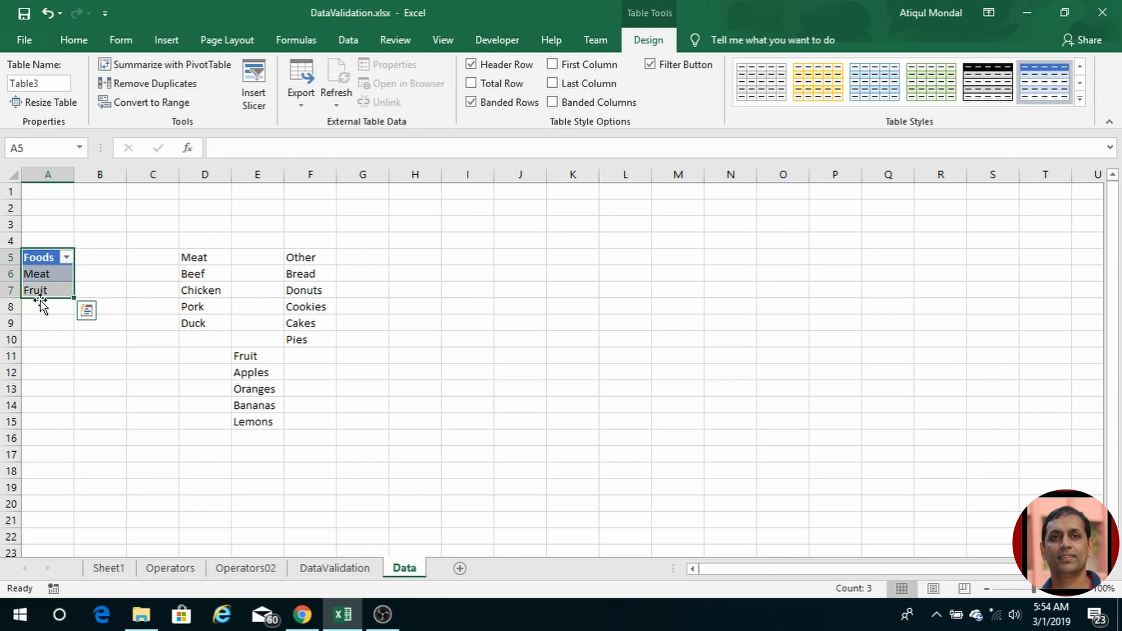
{"action": "left_click", "coordinate": [46, 81]}
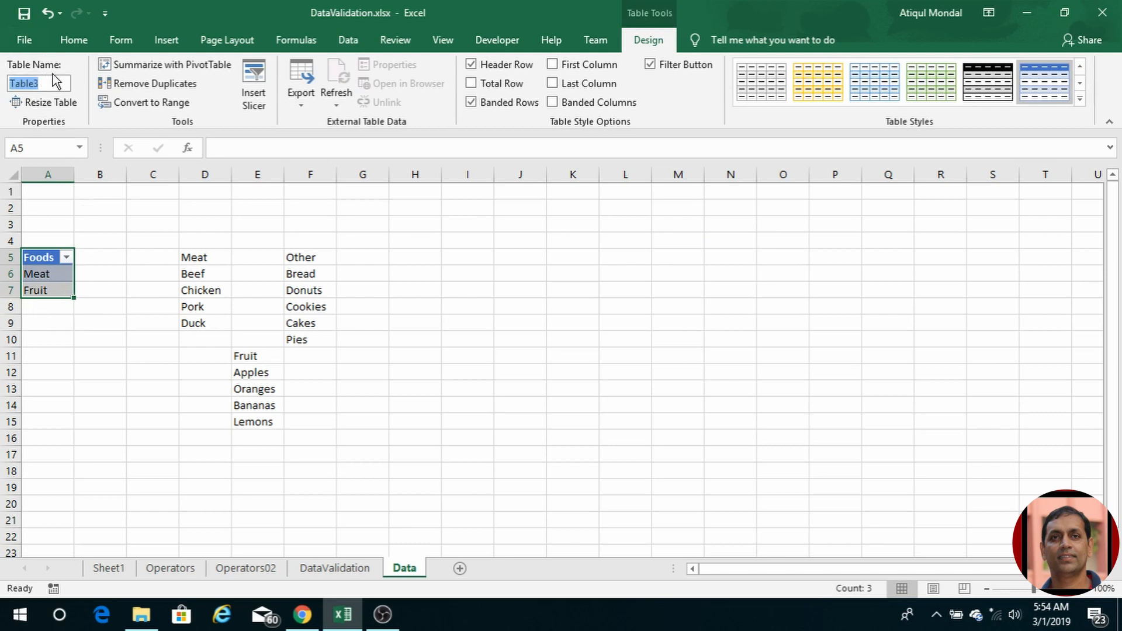
{"action": "type", "text": "tblFoods"}
{"action": "key", "text": "Return"}
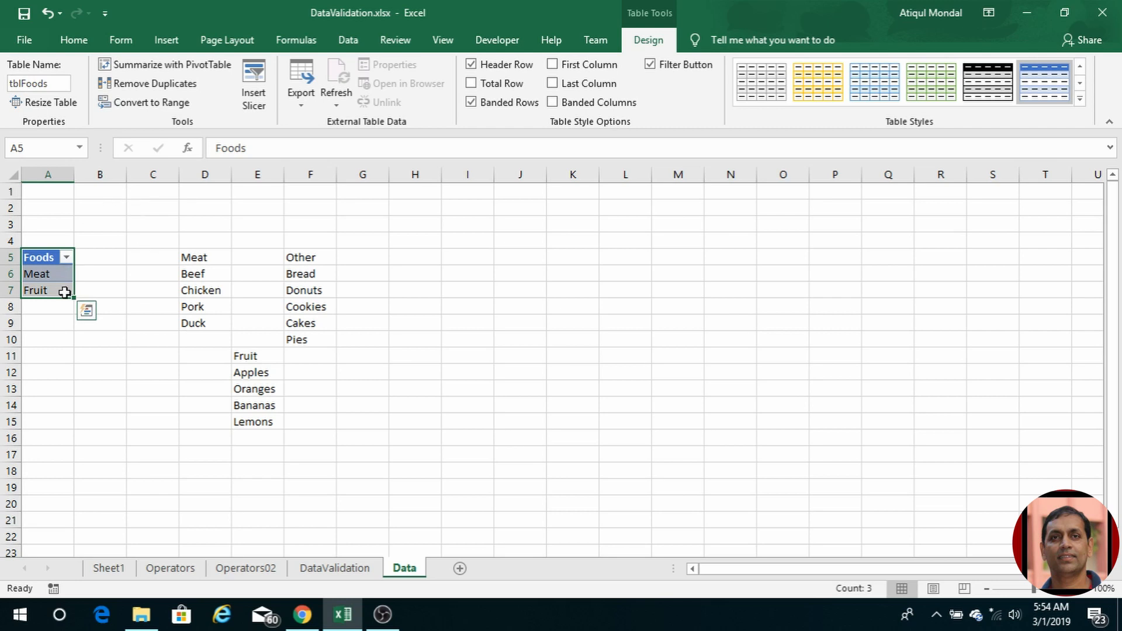
{"action": "left_click", "coordinate": [304, 41]}
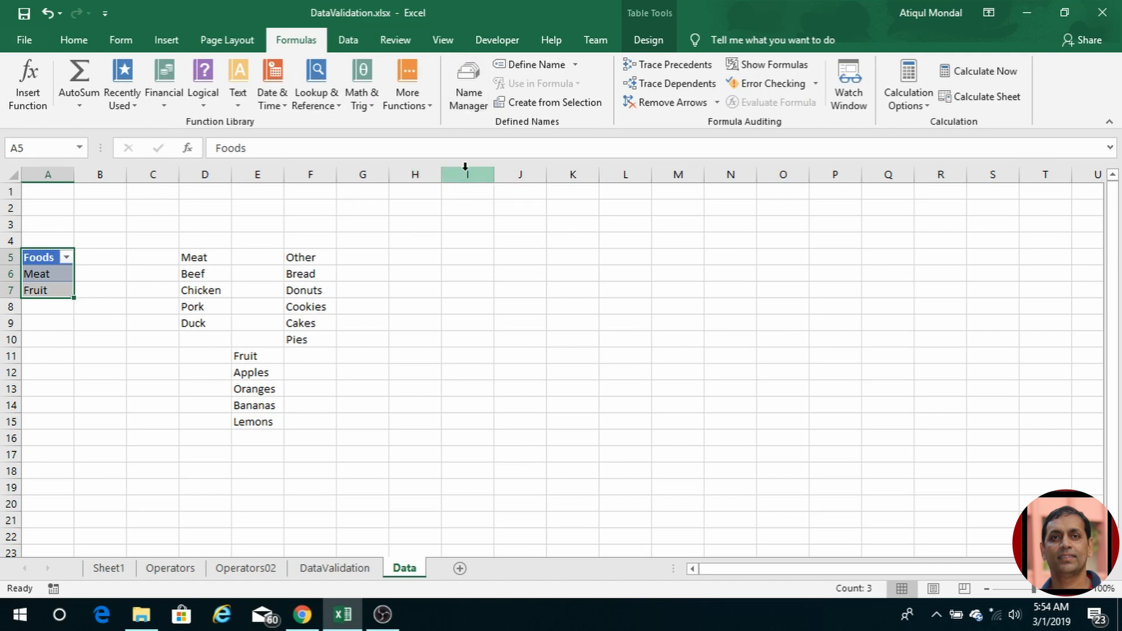
Step: Define the workbook name Foods referring to =tblFoods[Foods]
{"action": "left_click", "coordinate": [471, 93]}
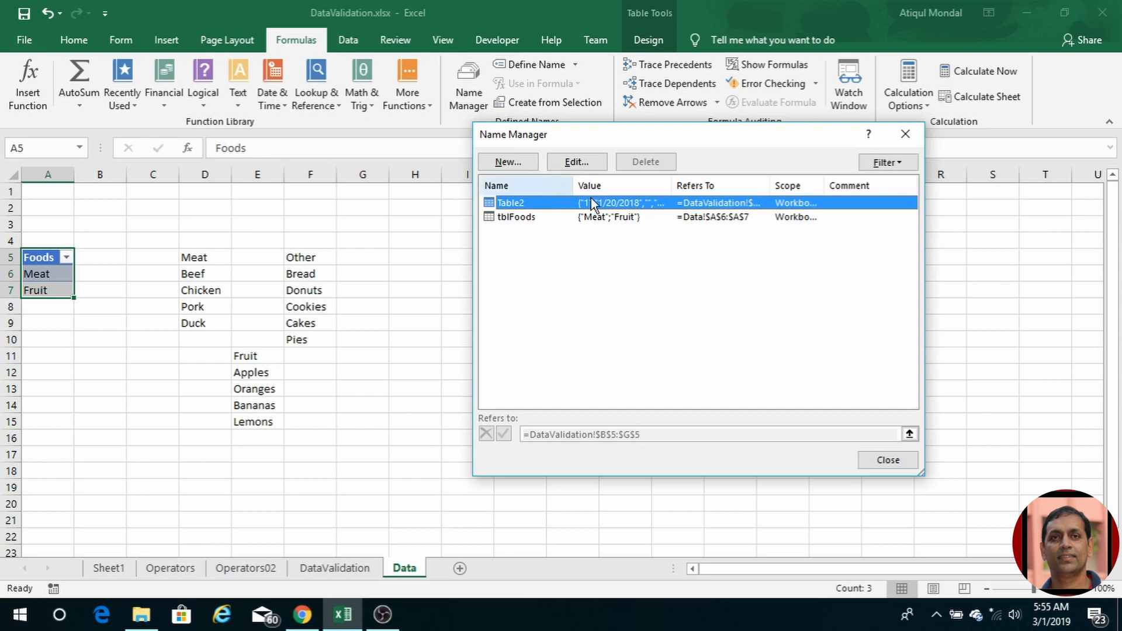
{"action": "left_click", "coordinate": [508, 161]}
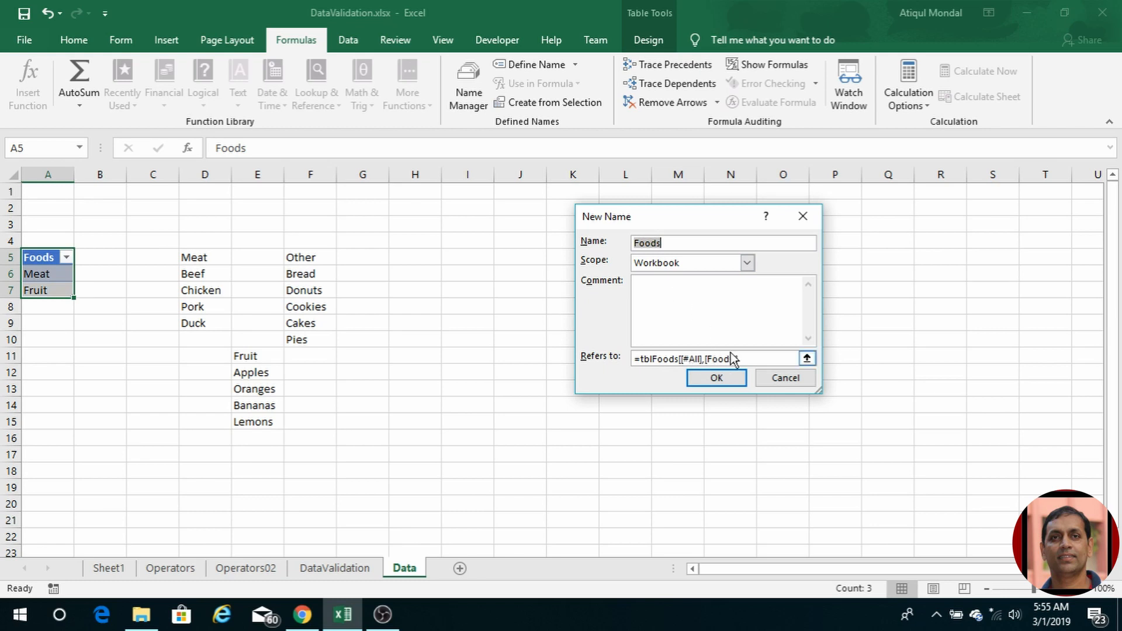
{"action": "left_click", "coordinate": [682, 359]}
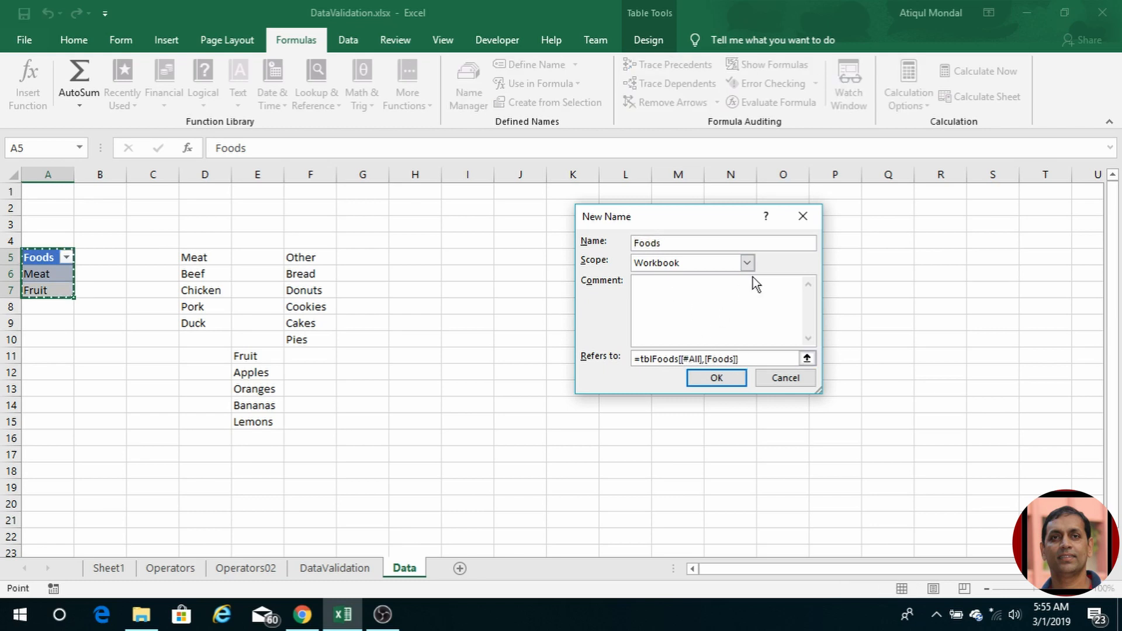
{"action": "key", "text": "Delete"}
{"action": "key", "text": "Delete"}
{"action": "key", "text": "Delete"}
{"action": "key", "text": "Delete"}
{"action": "key", "text": "Delete"}
{"action": "key", "text": "Delete"}
{"action": "key", "text": "Delete"}
{"action": "key", "text": "Delete"}
{"action": "key", "text": "Delete"}
{"action": "key", "text": "Delete"}
{"action": "key", "text": "Delete"}
{"action": "key", "text": "Delete"}
{"action": "key", "text": "Delete"}
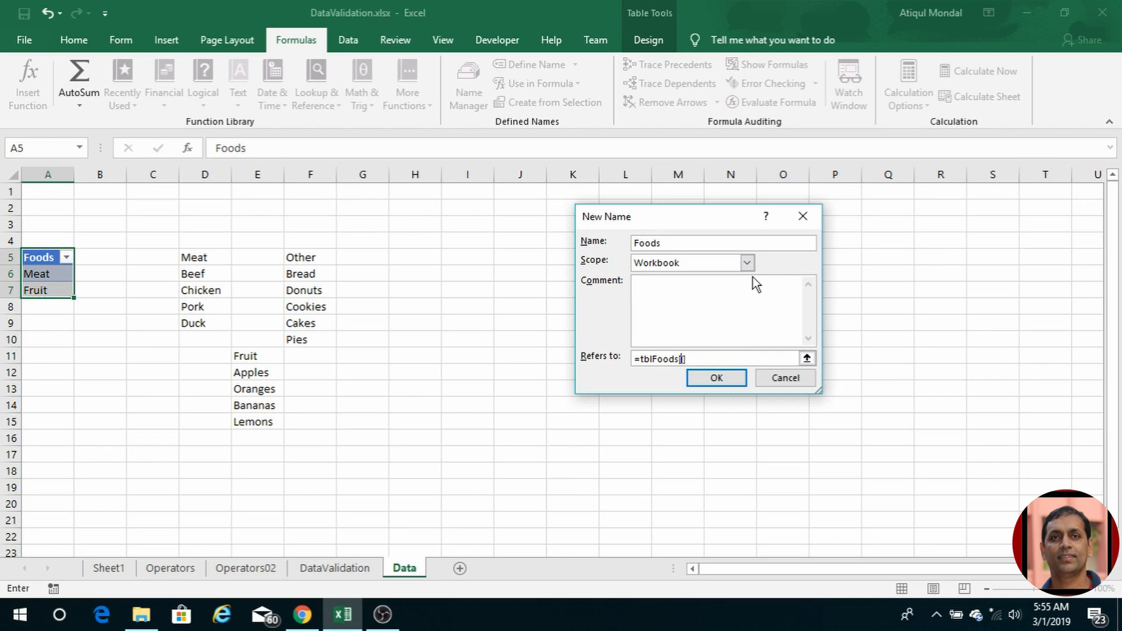
{"action": "type", "text": "Foods"}
{"action": "left_click", "coordinate": [727, 380]}
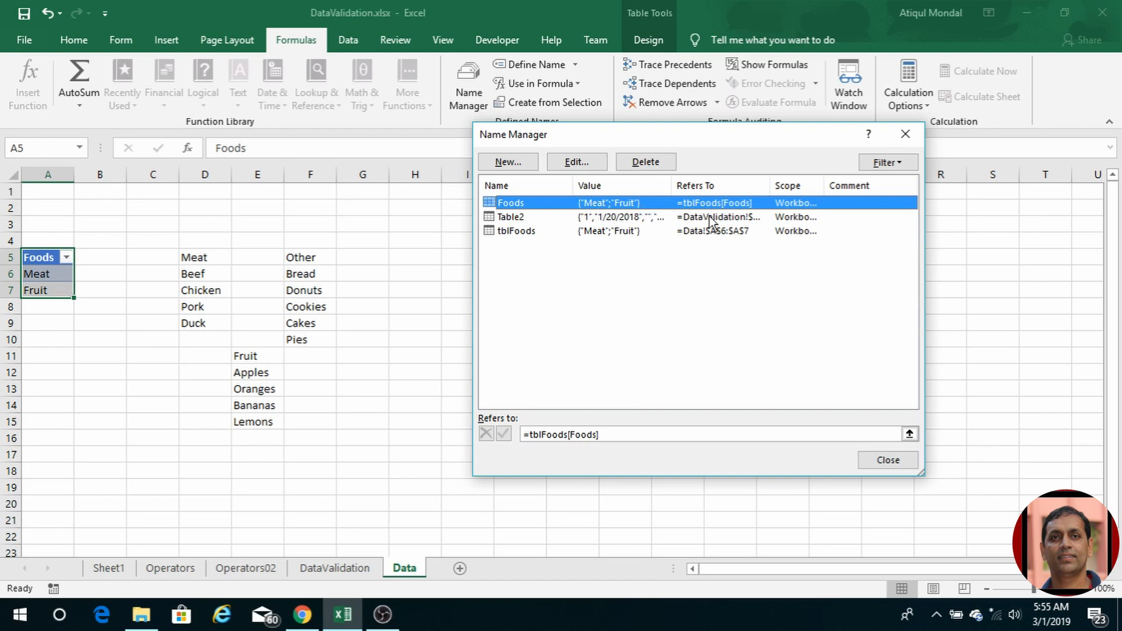
{"action": "left_click", "coordinate": [888, 461]}
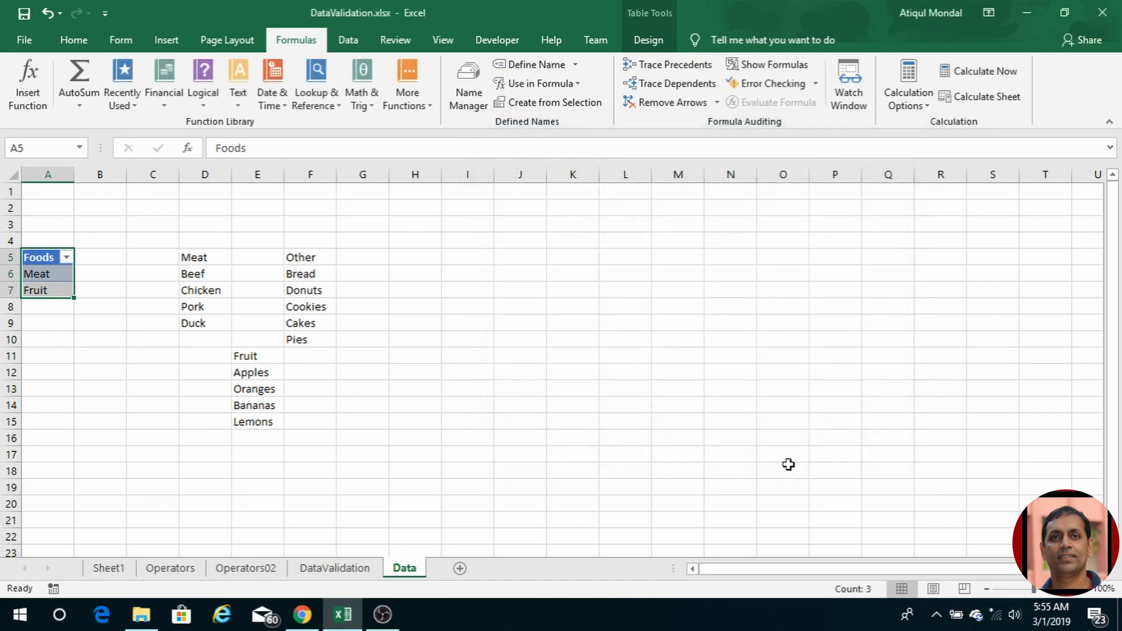
Step: Give Group cell E5 on DataValidation a list validation with source =Foods
{"action": "left_click", "coordinate": [344, 569]}
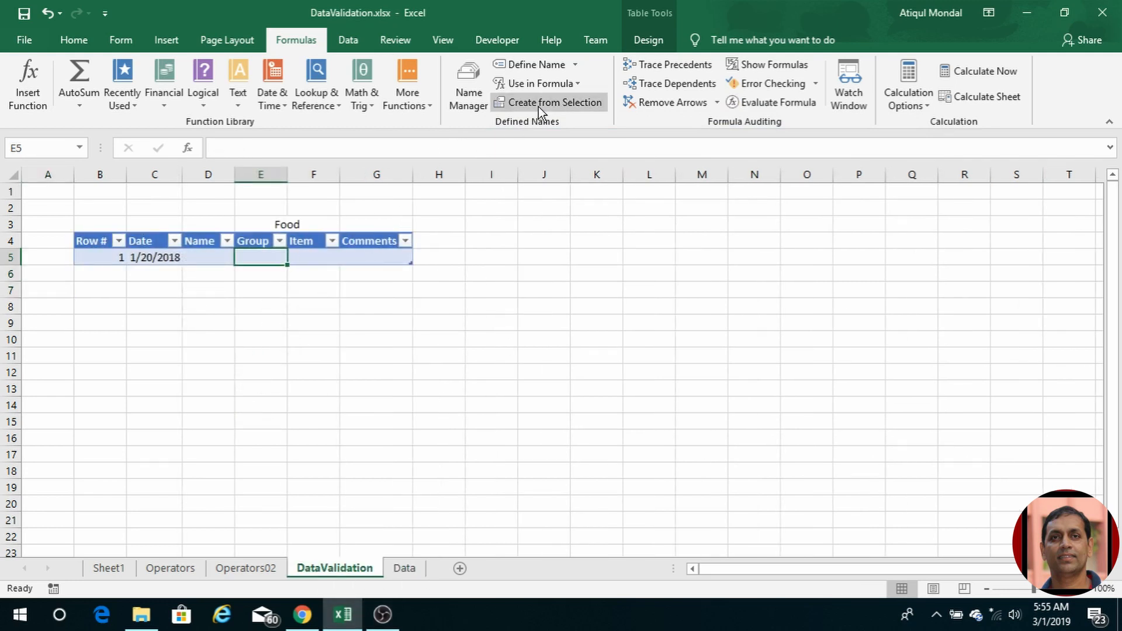
{"action": "left_click", "coordinate": [351, 40]}
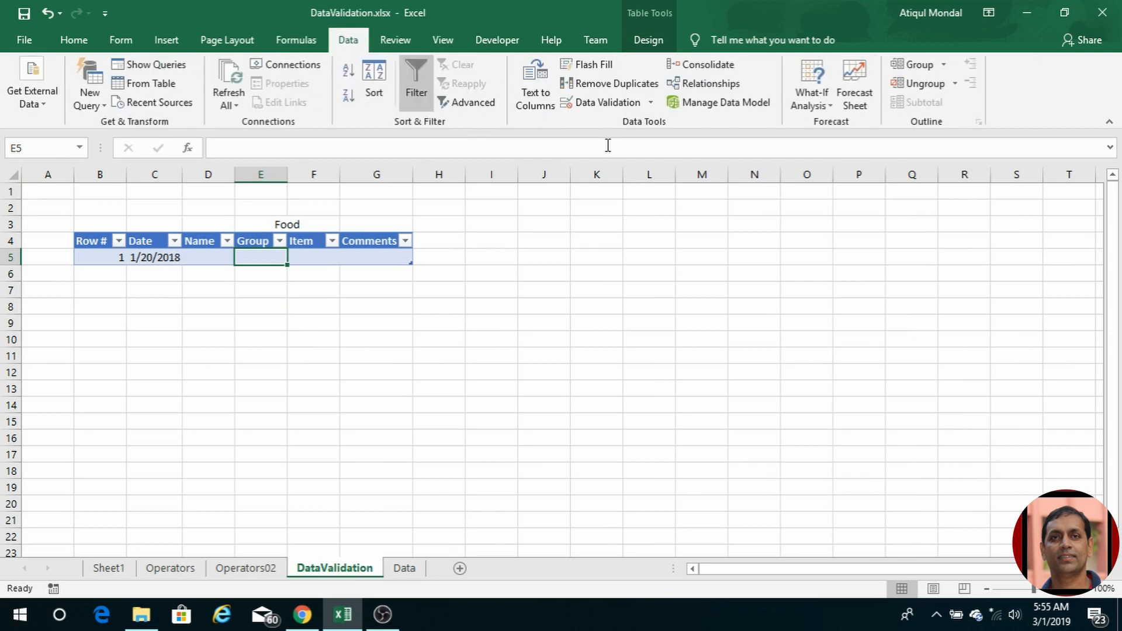
{"action": "left_click", "coordinate": [602, 103]}
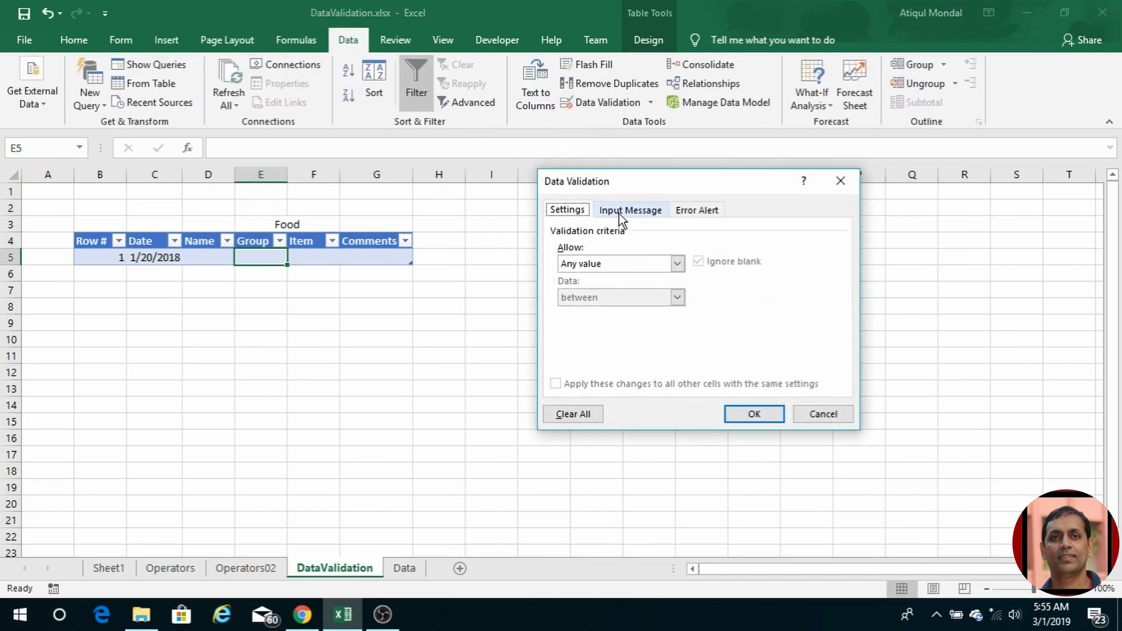
{"action": "left_click", "coordinate": [678, 264]}
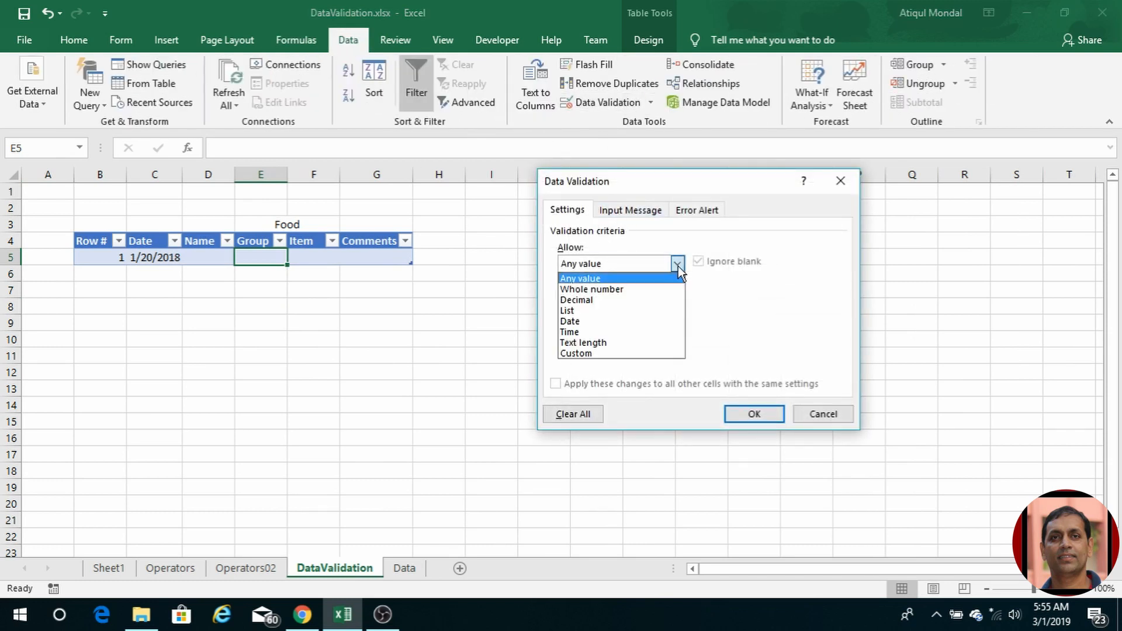
{"action": "left_click", "coordinate": [620, 317]}
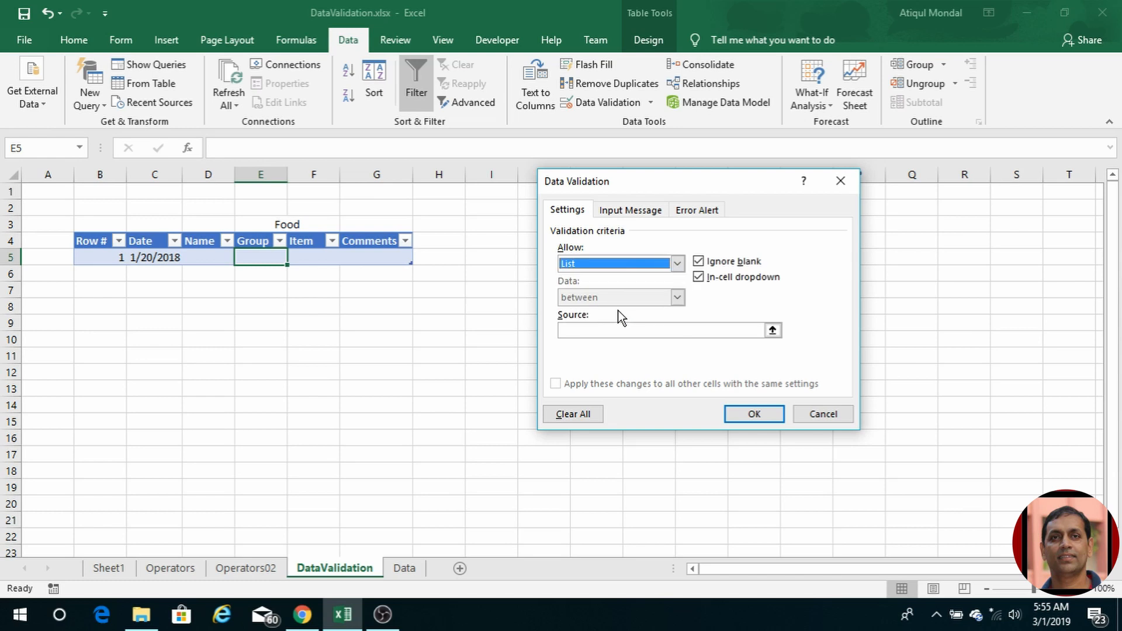
{"action": "left_click", "coordinate": [580, 332]}
{"action": "type", "text": "="}
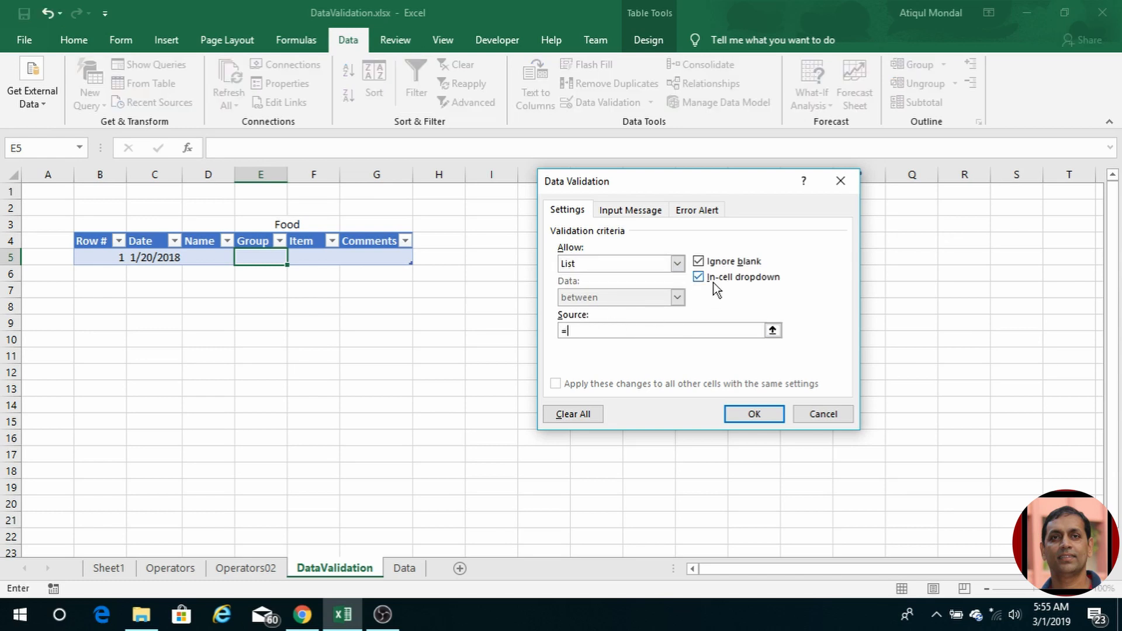
{"action": "type", "text": "Foods"}
Step: Test the E5 dropdown by picking Meat, then Fruit, and return to the Data sheet
{"action": "left_click", "coordinate": [742, 410]}
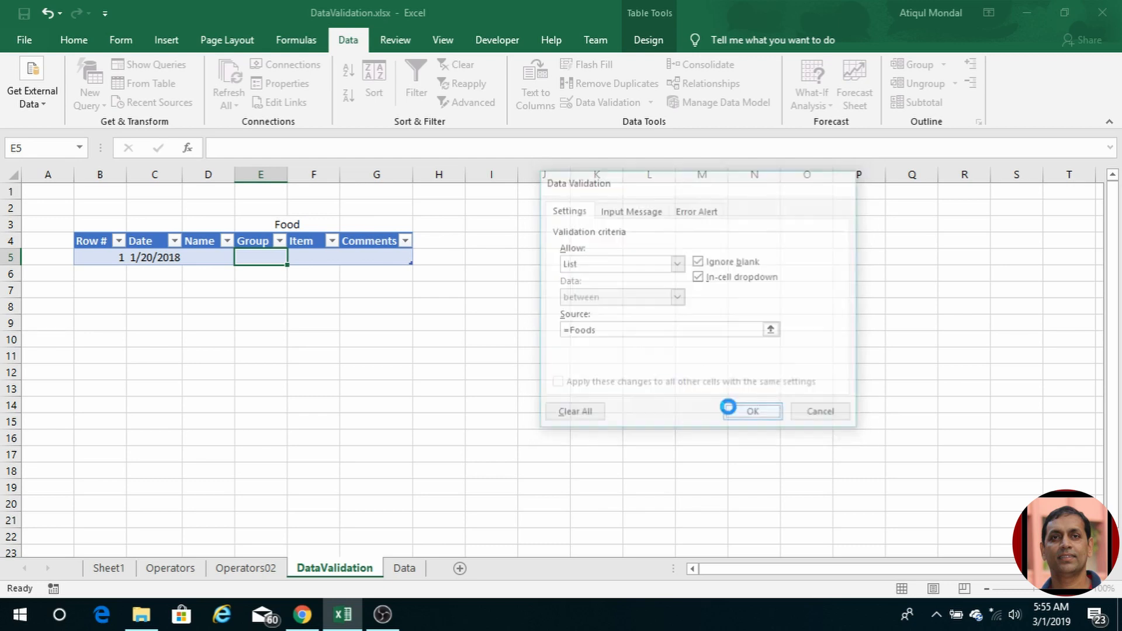
{"action": "left_click", "coordinate": [294, 258]}
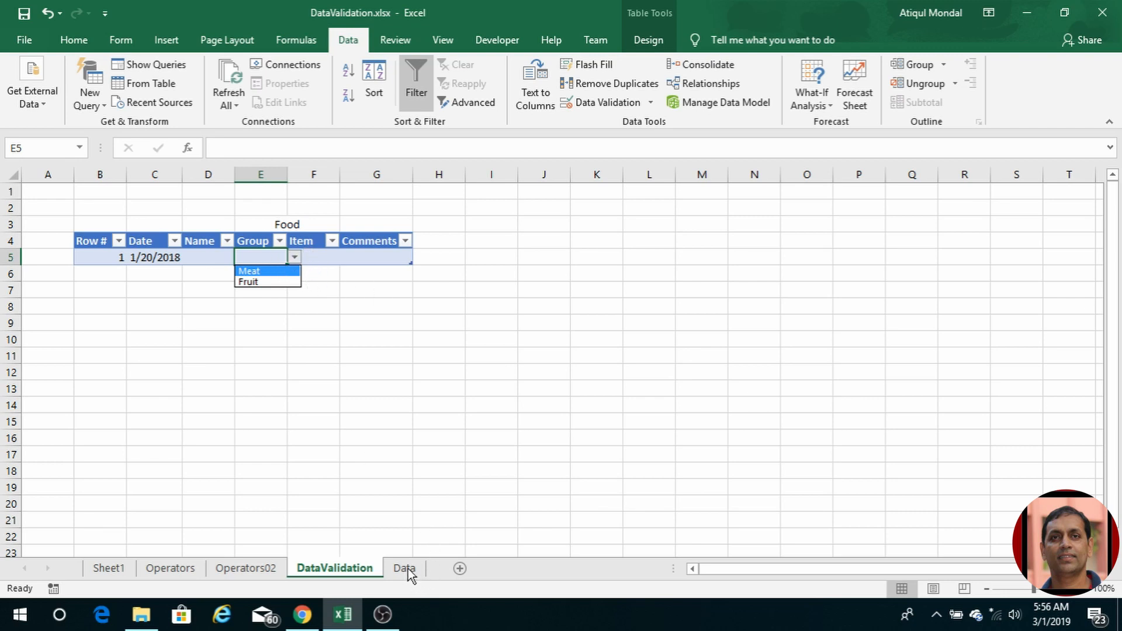
{"action": "left_click", "coordinate": [248, 272]}
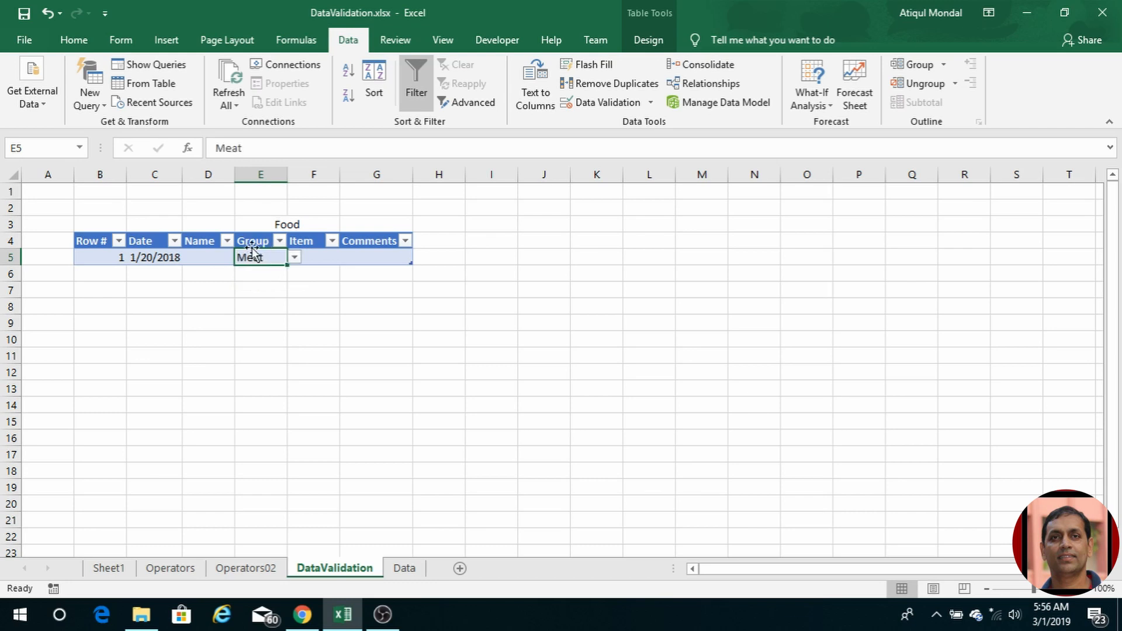
{"action": "left_click", "coordinate": [294, 258]}
{"action": "left_click", "coordinate": [270, 282]}
{"action": "left_click", "coordinate": [404, 568]}
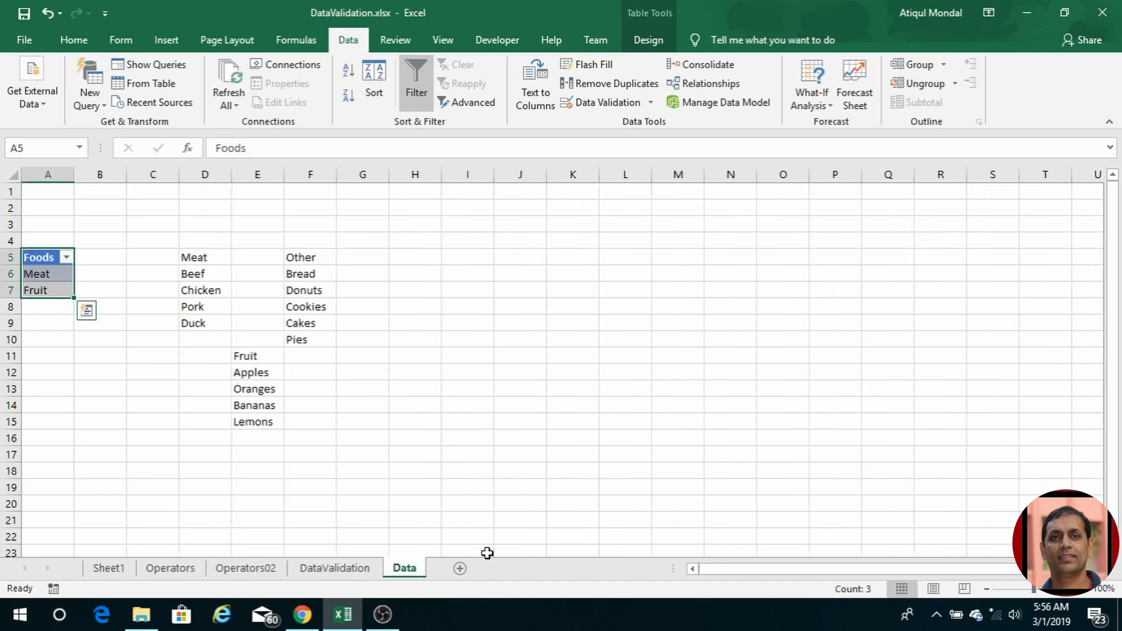
Step: Convert the Meat list D5:D9 into a table with headers named tblMeat
{"action": "left_click", "coordinate": [201, 257]}
{"action": "left_click_drag", "start_coordinate": [201, 256], "coordinate": [212, 323]}
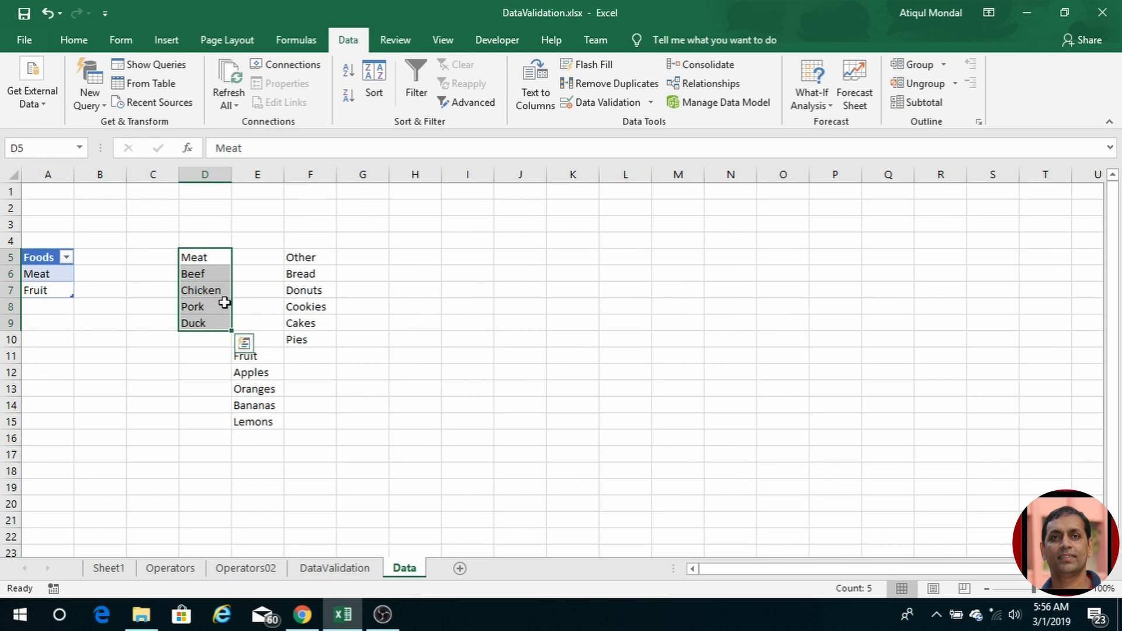
{"action": "key", "text": "ctrl+t"}
{"action": "left_click", "coordinate": [635, 313]}
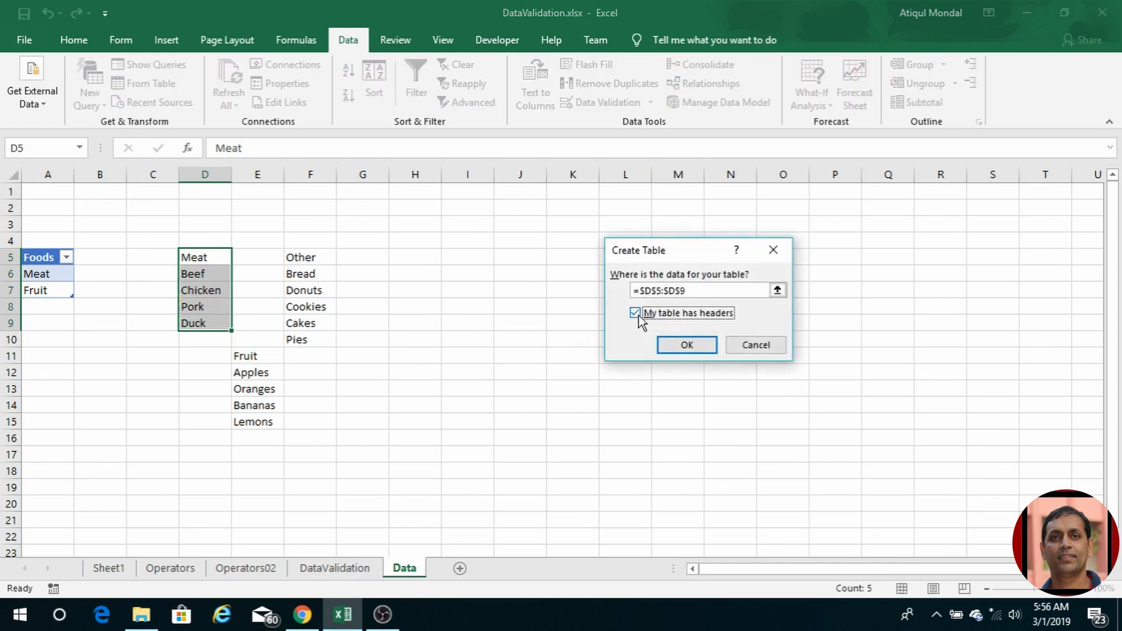
{"action": "left_click", "coordinate": [685, 345]}
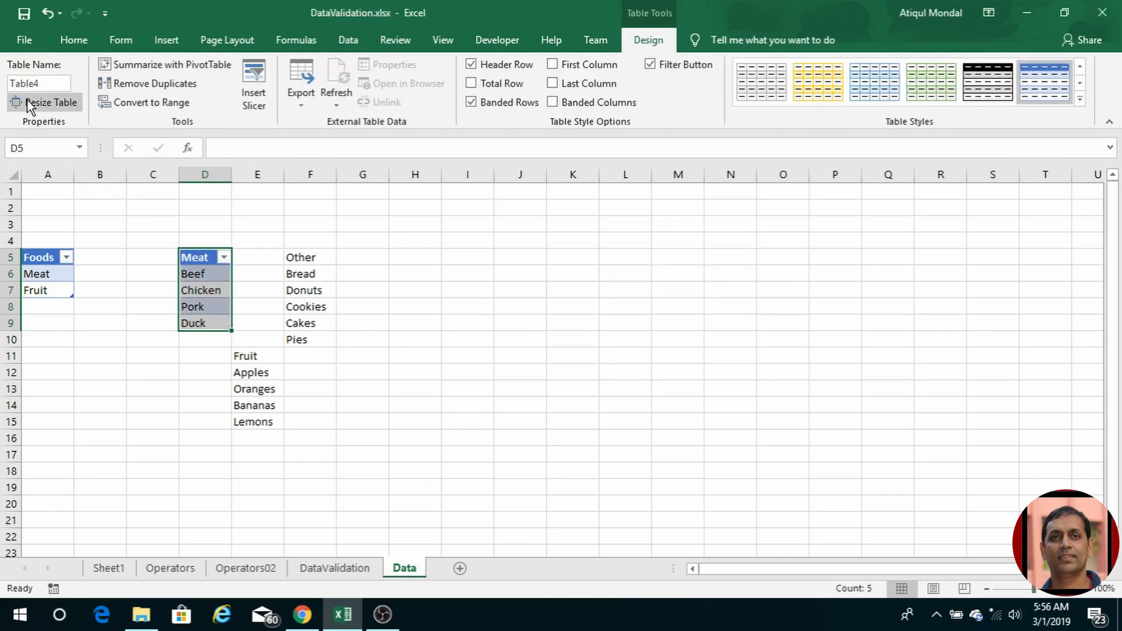
{"action": "left_click", "coordinate": [43, 83]}
{"action": "type", "text": "tblMeat"}
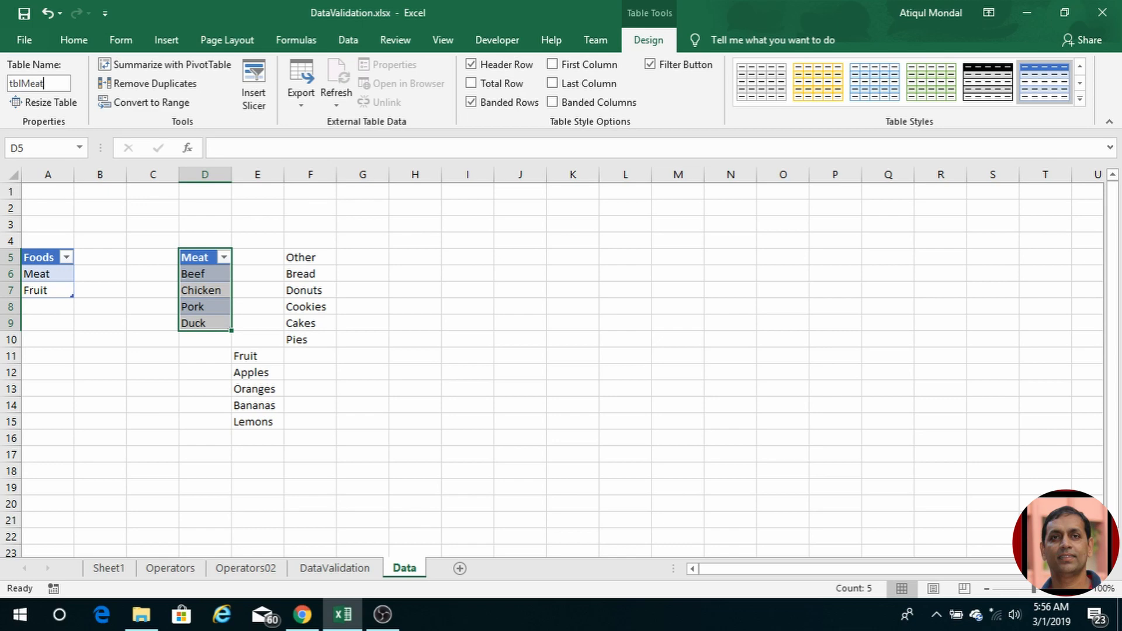
Step: Convert the Fruit list E11:E15 into a table with headers named tblFruit
{"action": "left_click_drag", "start_coordinate": [245, 356], "coordinate": [271, 418]}
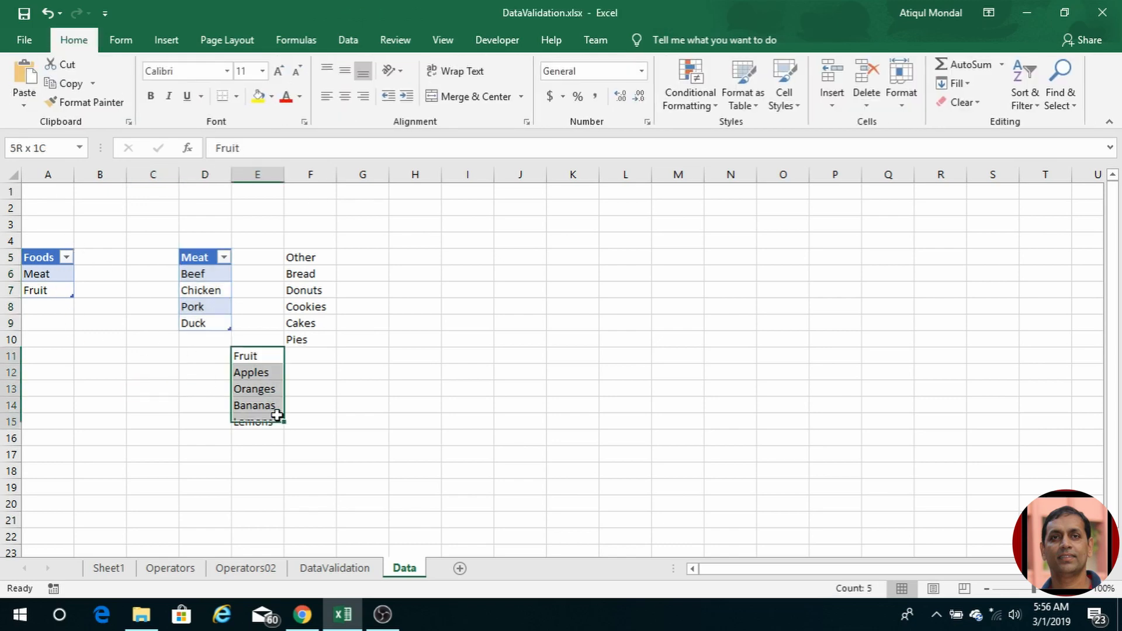
{"action": "key", "text": "ctrl+t"}
{"action": "key", "text": "alt+m"}
{"action": "key", "text": "Return"}
{"action": "left_click", "coordinate": [45, 83]}
{"action": "type", "text": "T"}
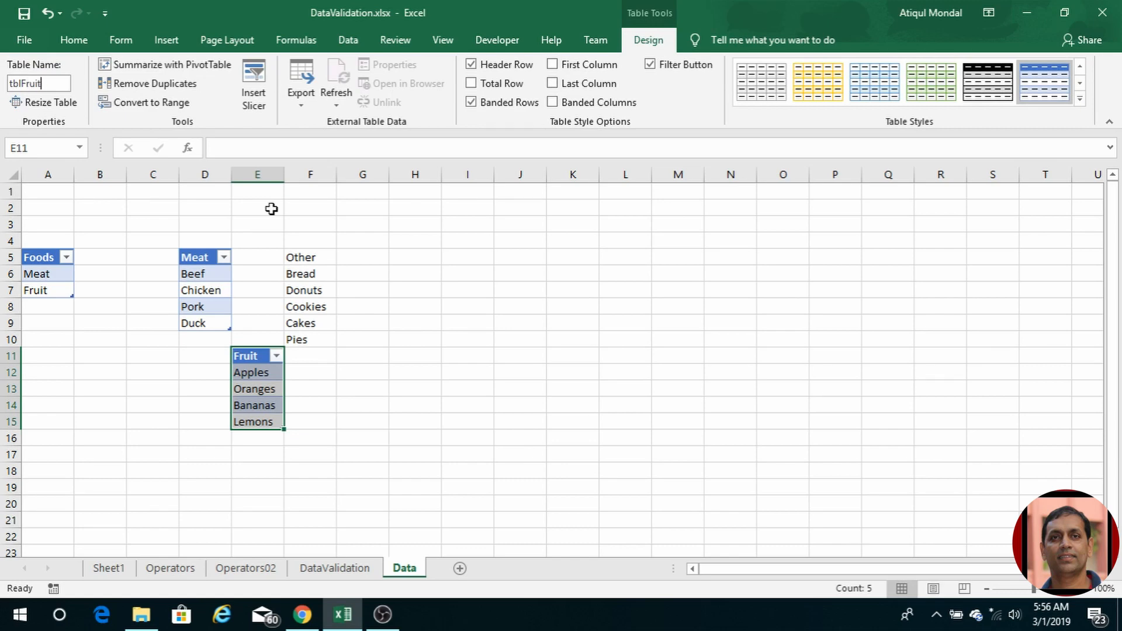
{"action": "key", "text": "Return"}
{"action": "left_click", "coordinate": [296, 40]}
{"action": "left_click", "coordinate": [468, 88]}
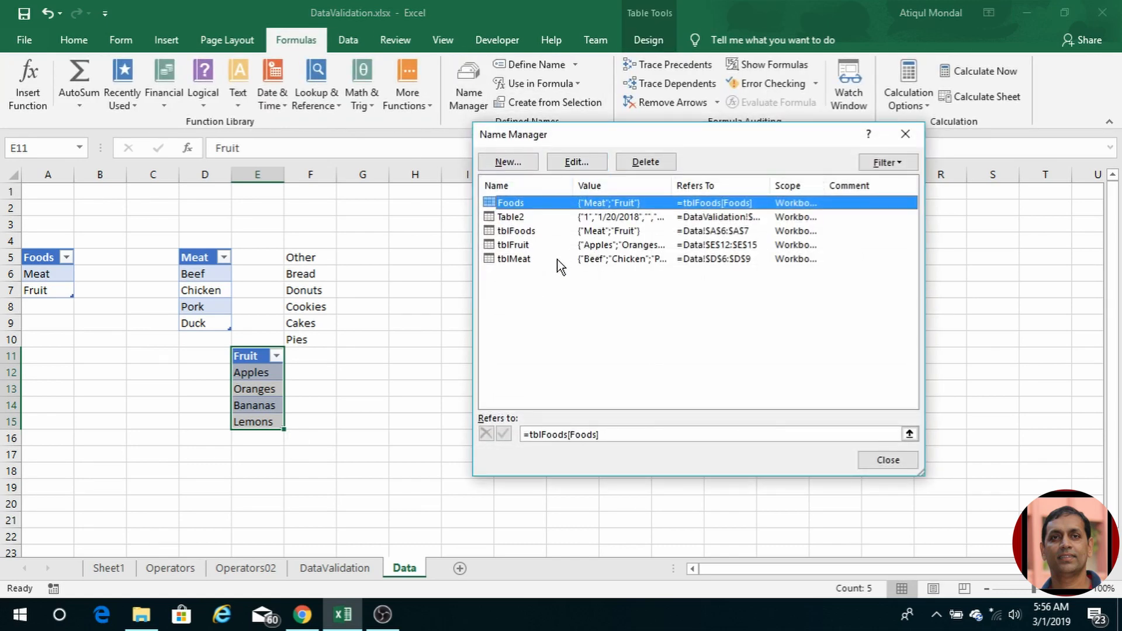
Step: Add a defined name Fruit with Refers to =tblFruit[Fruit]
{"action": "left_click", "coordinate": [507, 157]}
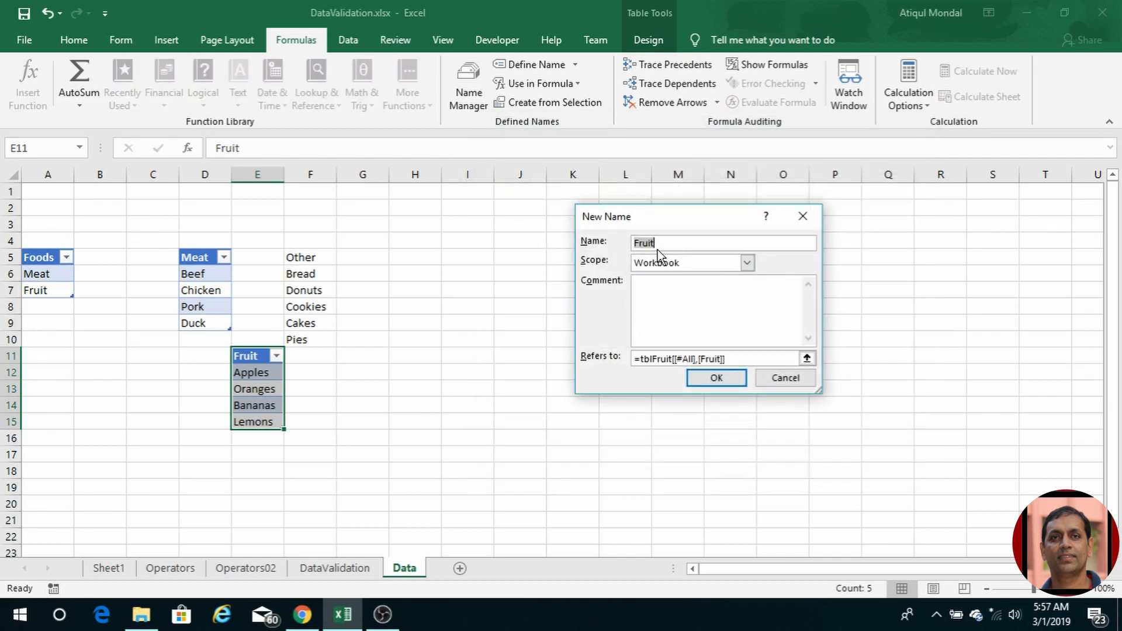
{"action": "left_click", "coordinate": [677, 360]}
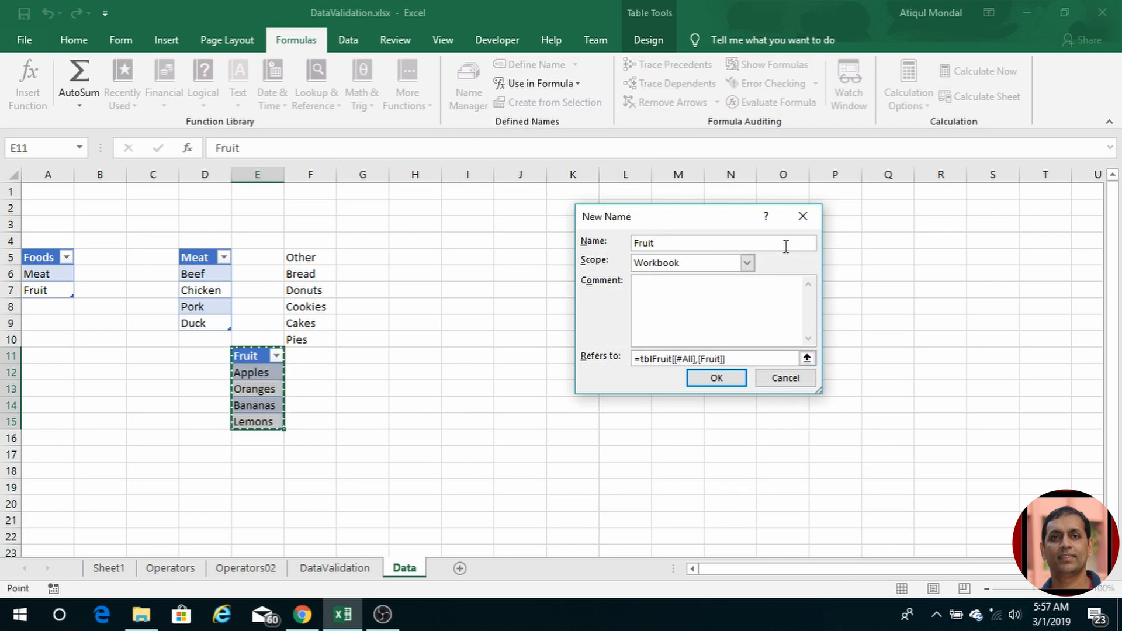
{"action": "key", "text": "Delete"}
{"action": "key", "text": "Delete"}
{"action": "key", "text": "Delete"}
{"action": "key", "text": "Delete"}
{"action": "key", "text": "Delete"}
{"action": "key", "text": "Delete"}
{"action": "key", "text": "Delete"}
{"action": "key", "text": "Delete"}
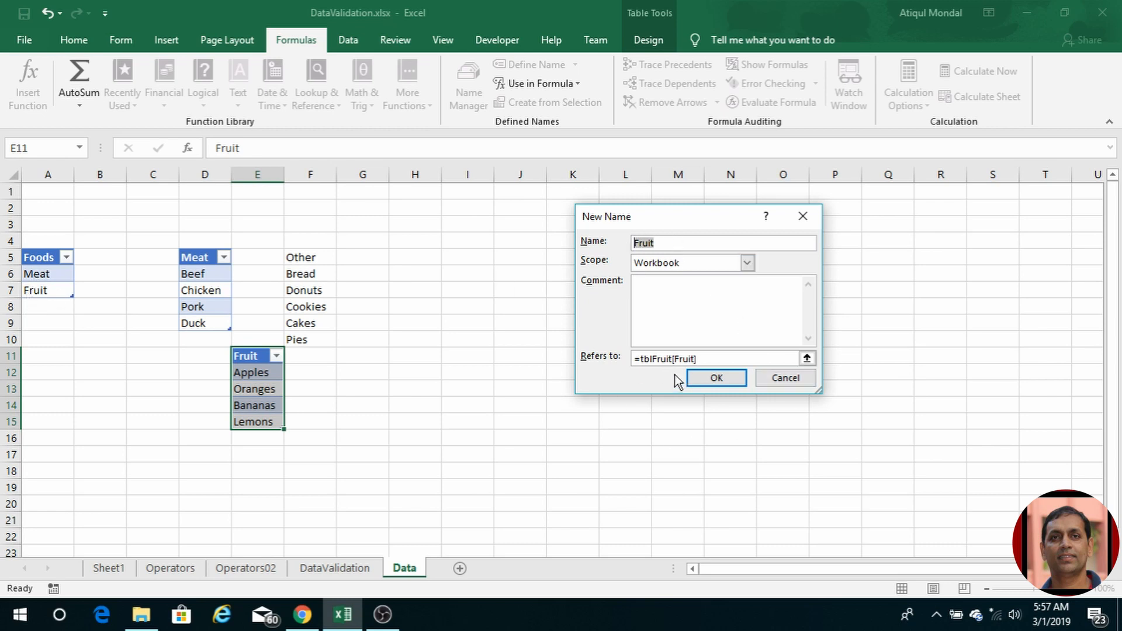
{"action": "left_click", "coordinate": [721, 378]}
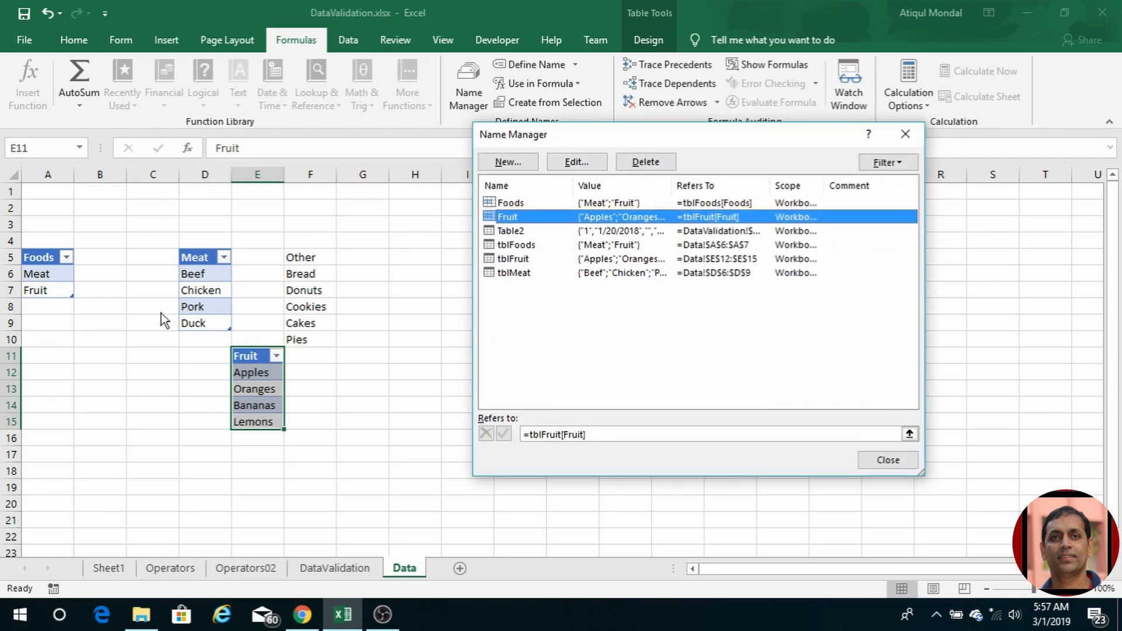
Step: Add a defined name Meat referring to =tblMeat[Meat], then close Name Manager
{"action": "left_click", "coordinate": [508, 162]}
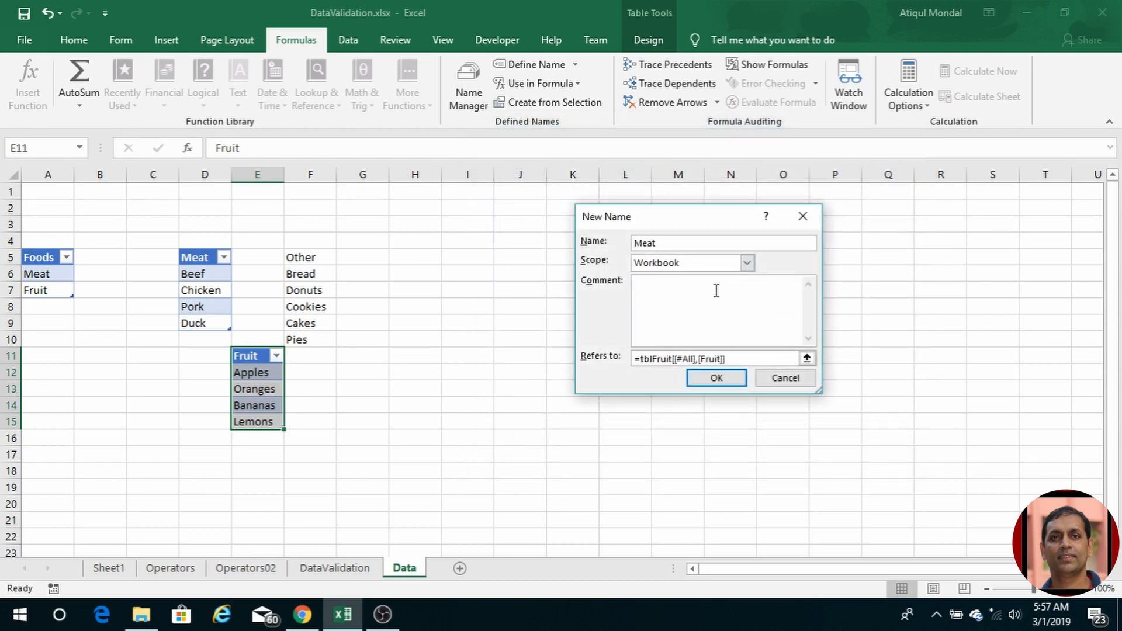
{"action": "left_click_drag", "start_coordinate": [747, 361], "coordinate": [639, 360]}
{"action": "key", "text": "BackSpace"}
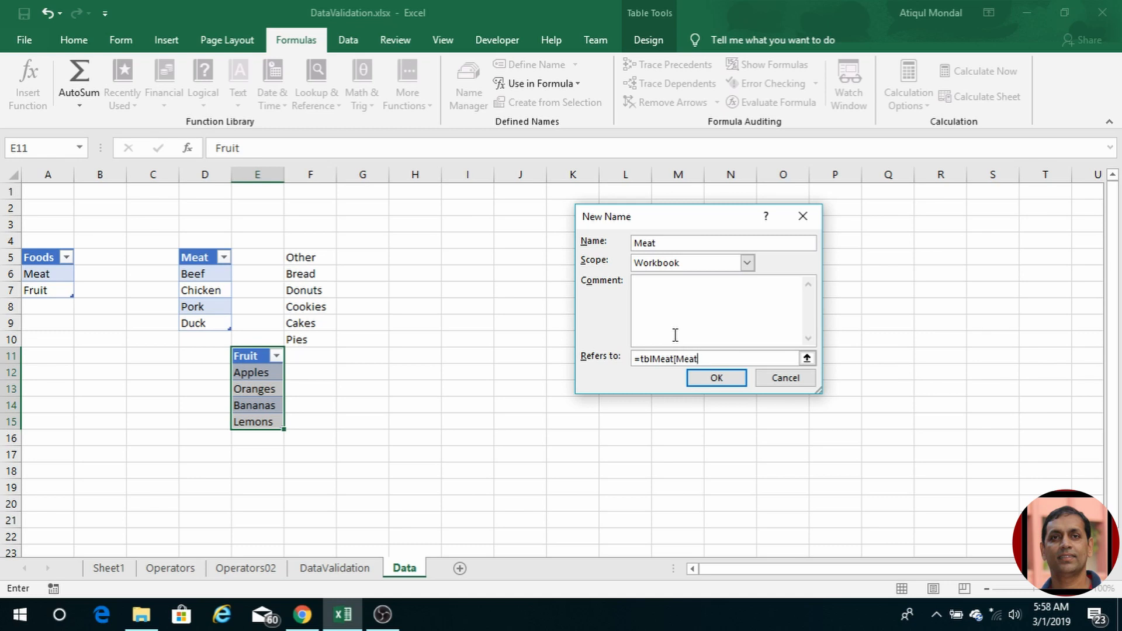
{"action": "left_click", "coordinate": [726, 387]}
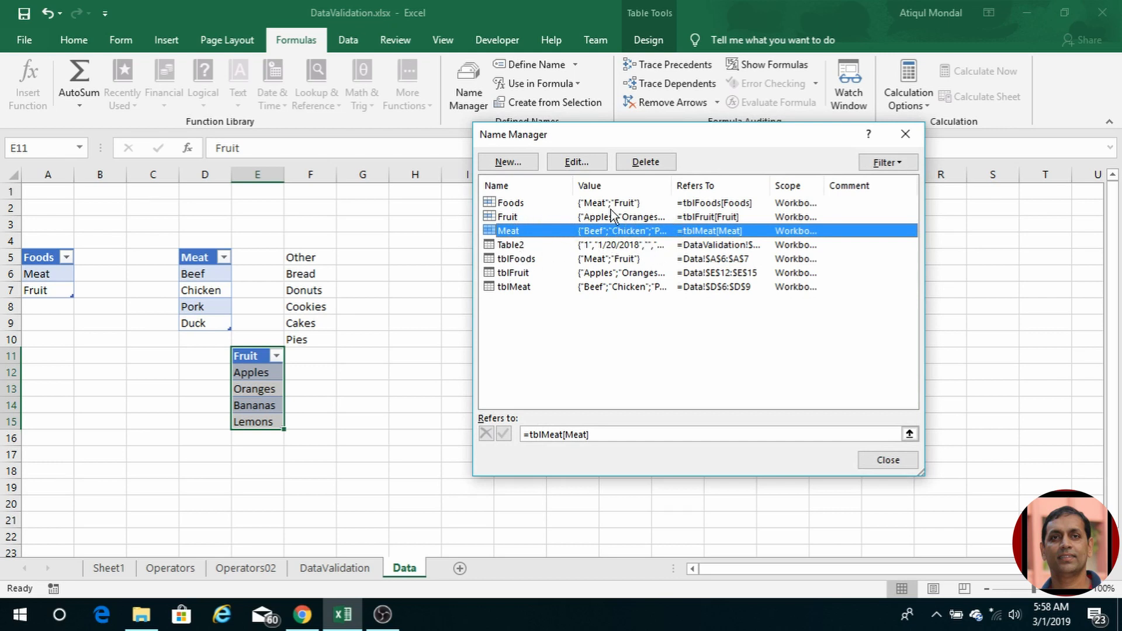
{"action": "left_click", "coordinate": [888, 460]}
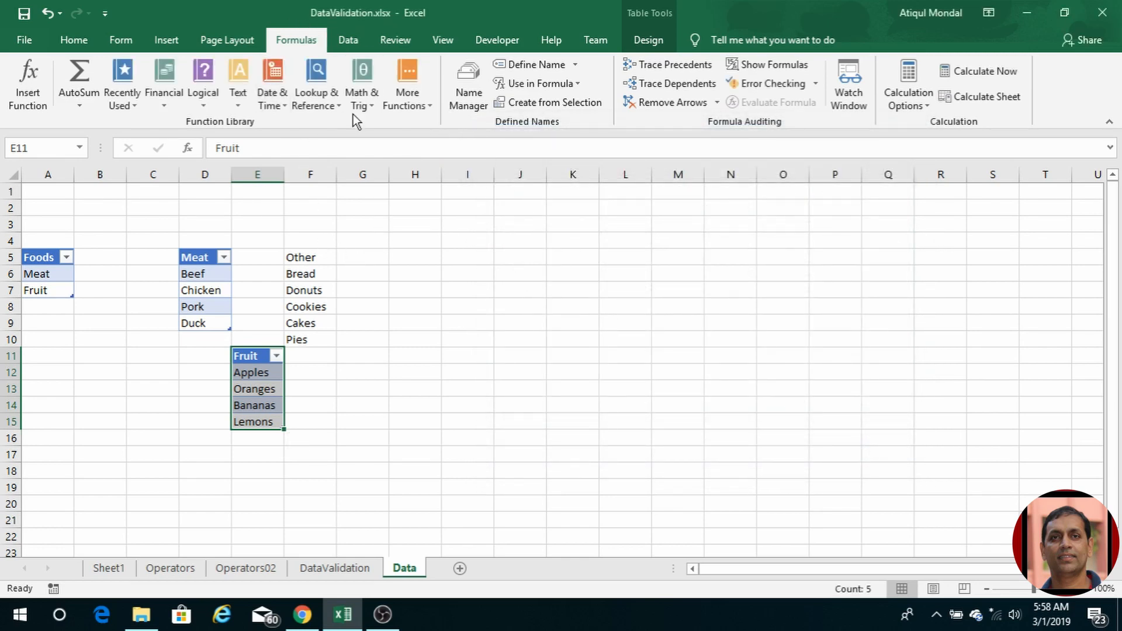
Step: Give Item cell F5 a list validation with source =INDIRECT(E5)
{"action": "left_click", "coordinate": [350, 39]}
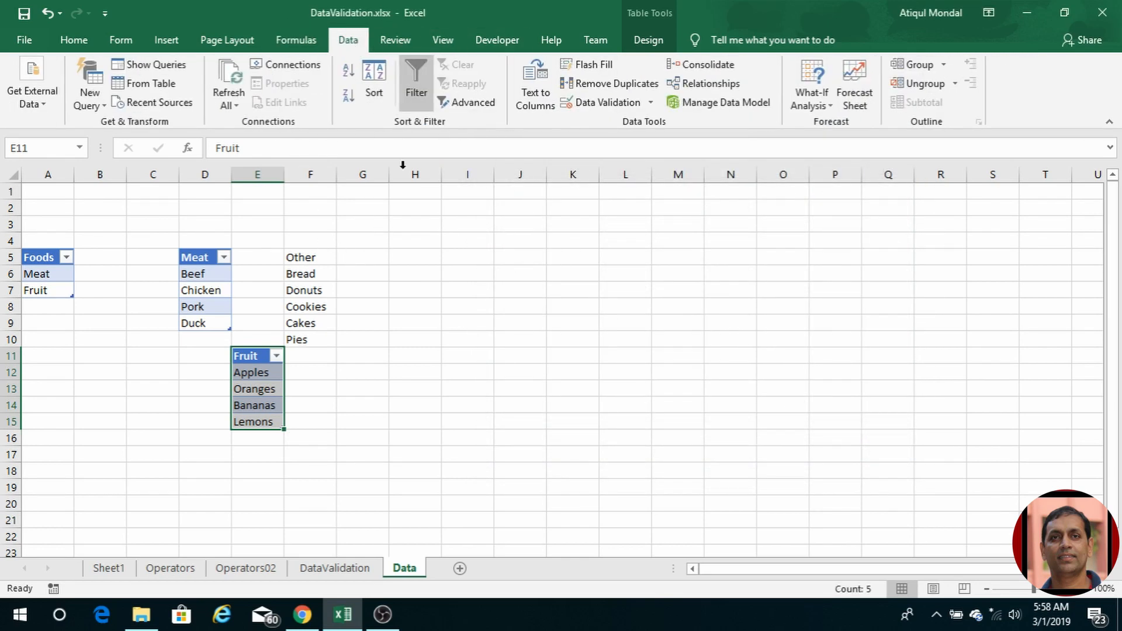
{"action": "left_click", "coordinate": [341, 568]}
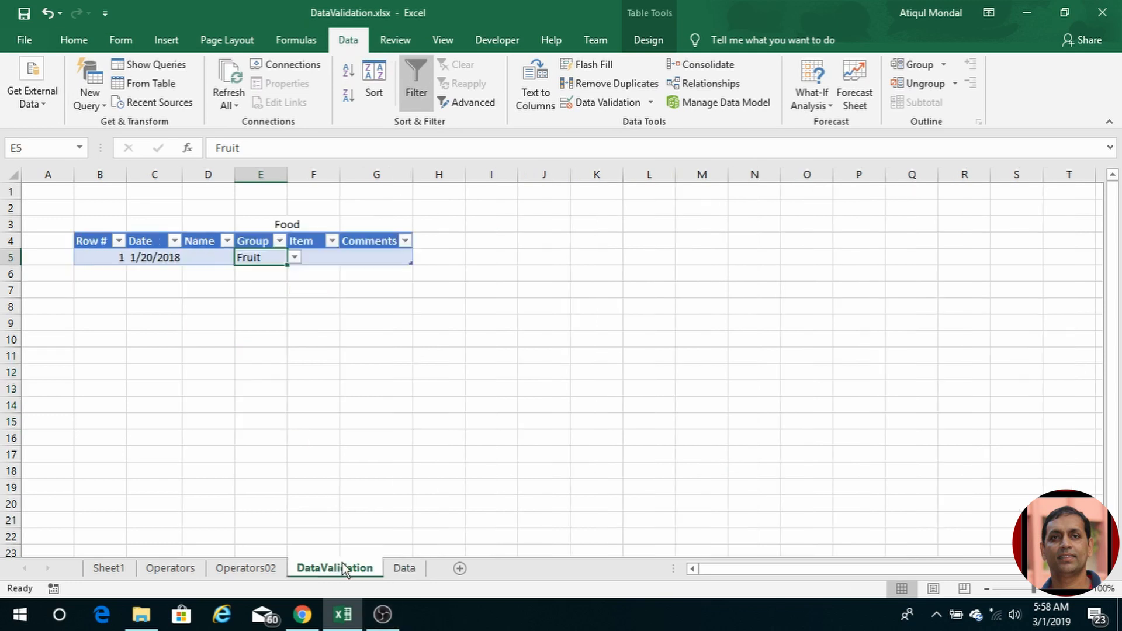
{"action": "left_click", "coordinate": [323, 256]}
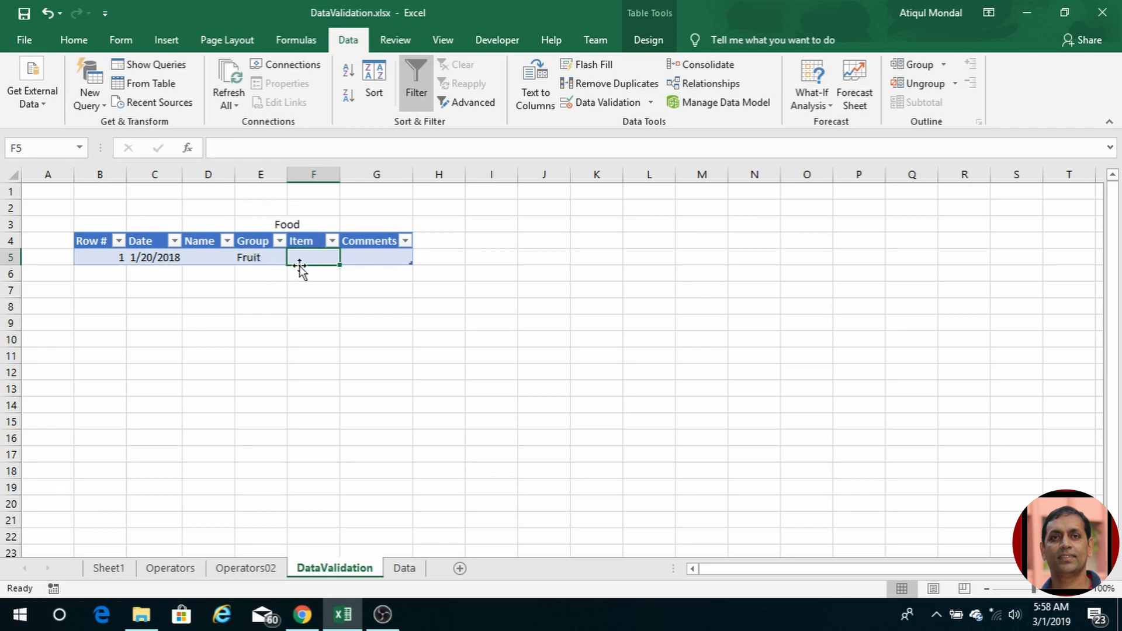
{"action": "left_click", "coordinate": [591, 103]}
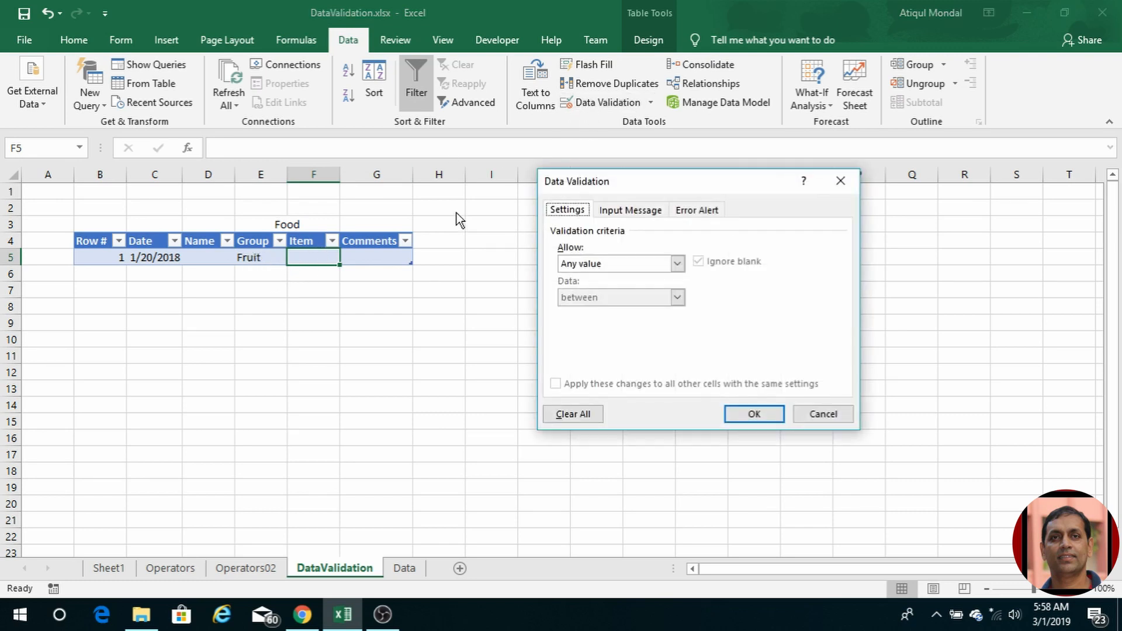
{"action": "left_click", "coordinate": [682, 265]}
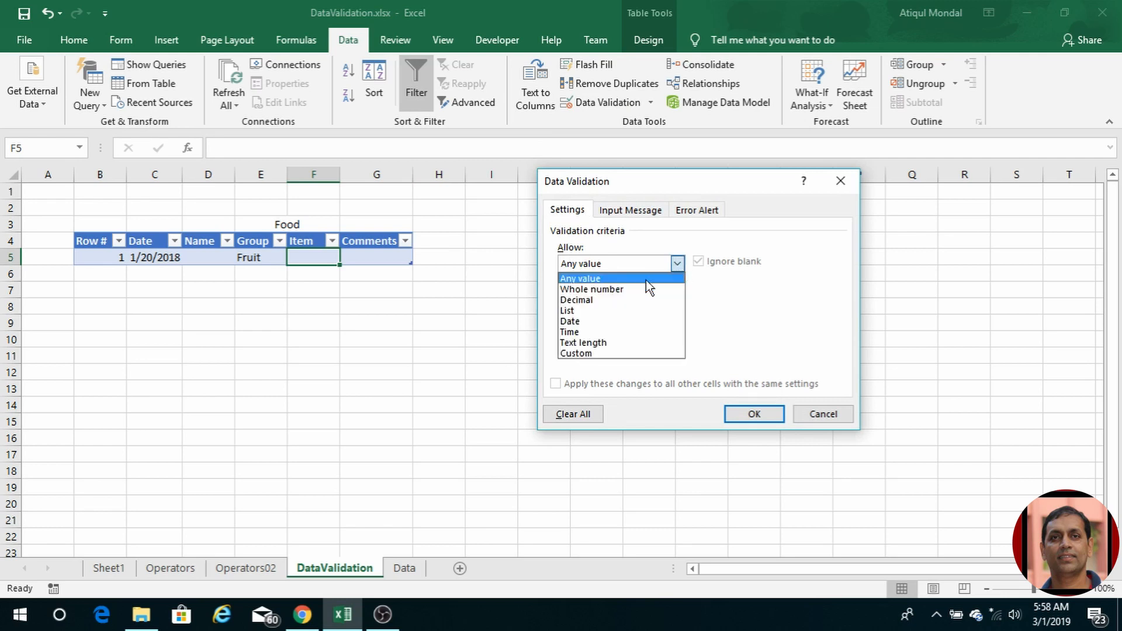
{"action": "left_click", "coordinate": [594, 312]}
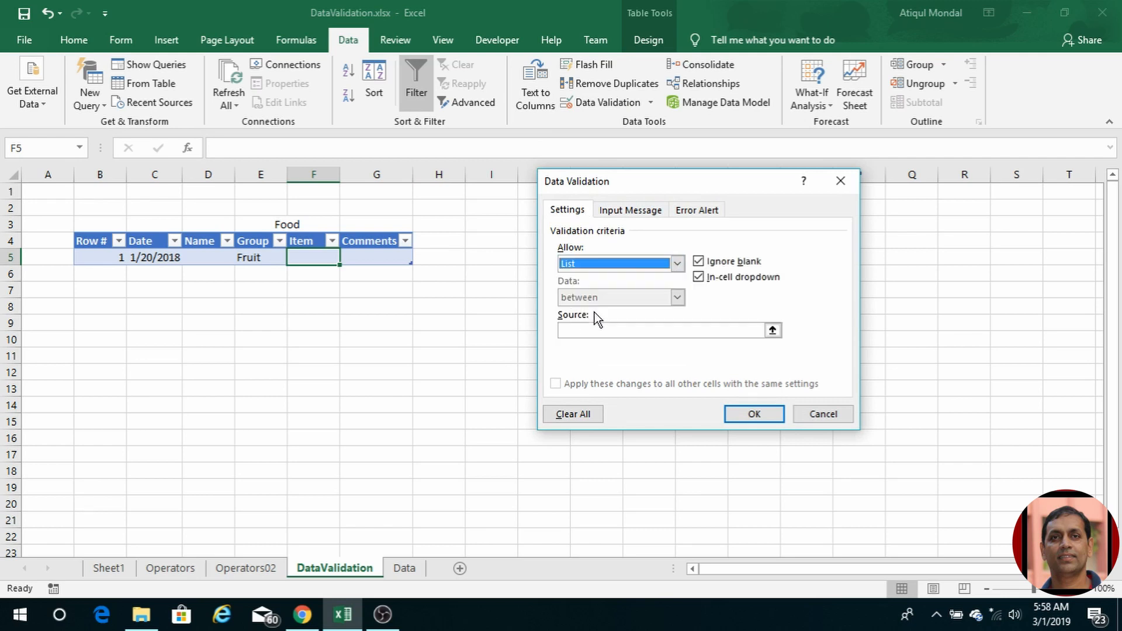
{"action": "left_click", "coordinate": [568, 331]}
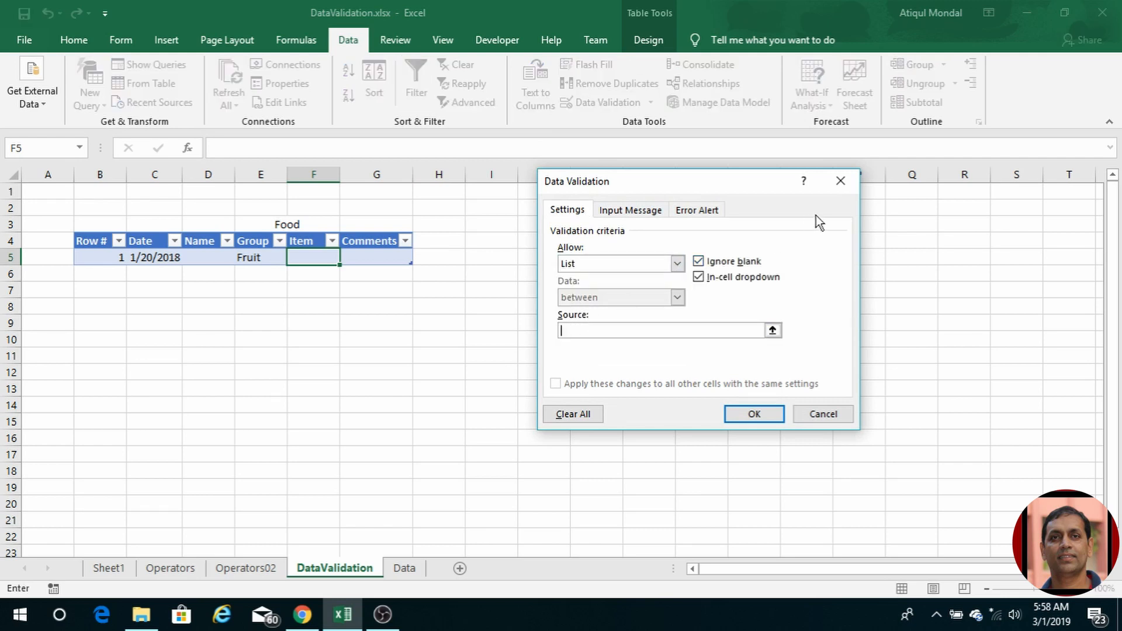
{"action": "type", "text": "="}
{"action": "type", "text": "E5)"}
Step: Confirm F5 offers the Fruit items Apples, Oranges, Bananas, Lemons, then return to Data
{"action": "left_click", "coordinate": [753, 413]}
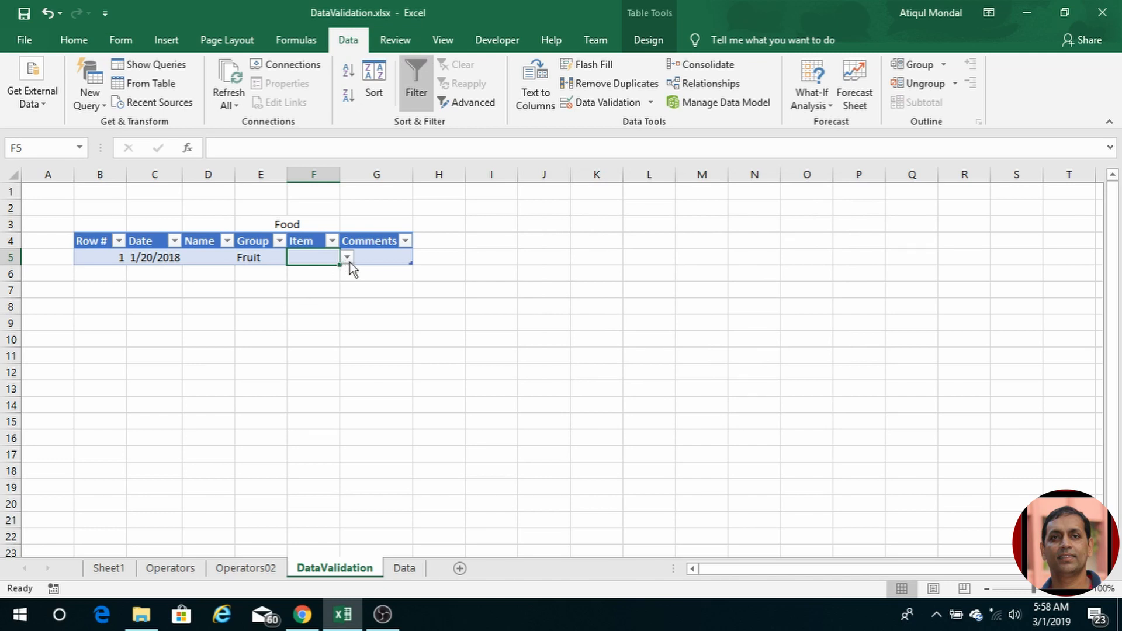
{"action": "left_click", "coordinate": [348, 259]}
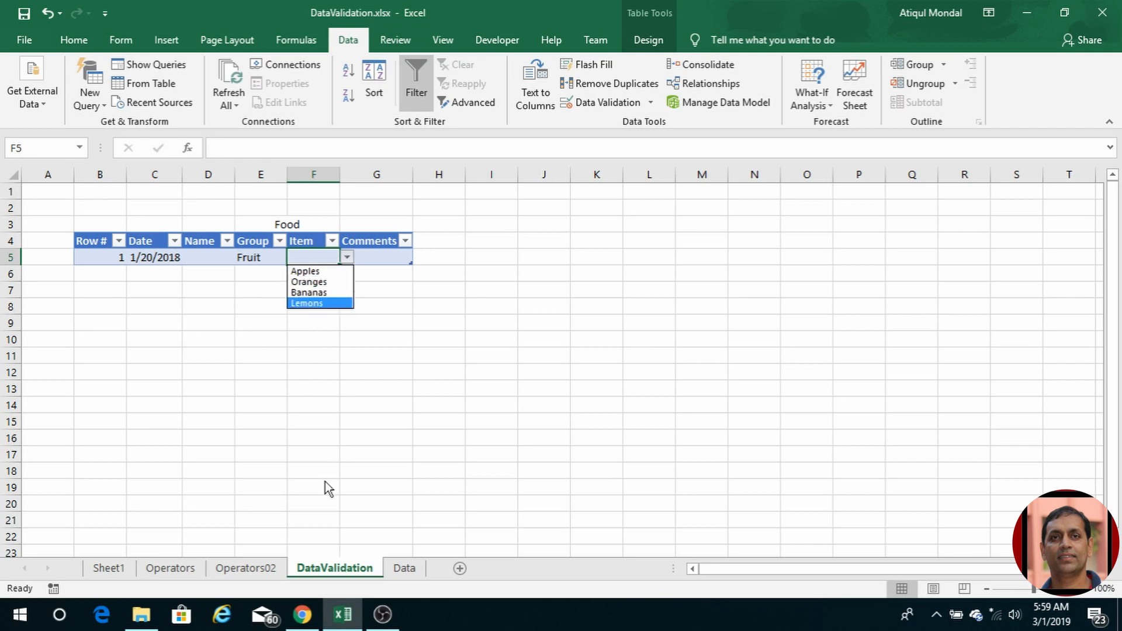
{"action": "left_click", "coordinate": [254, 561]}
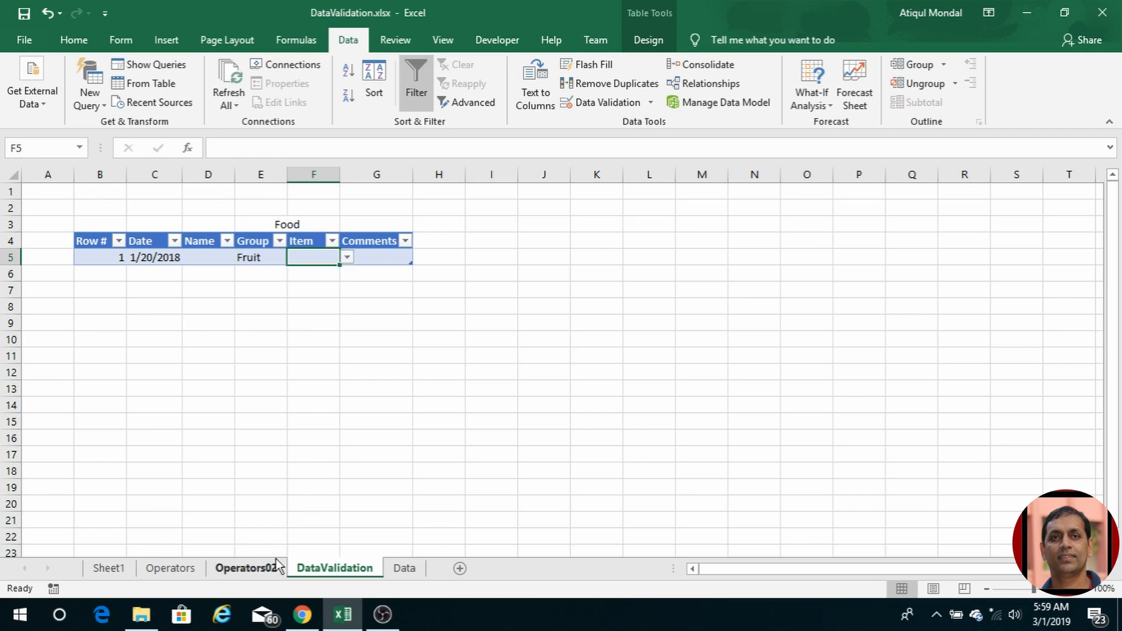
{"action": "left_click", "coordinate": [404, 568]}
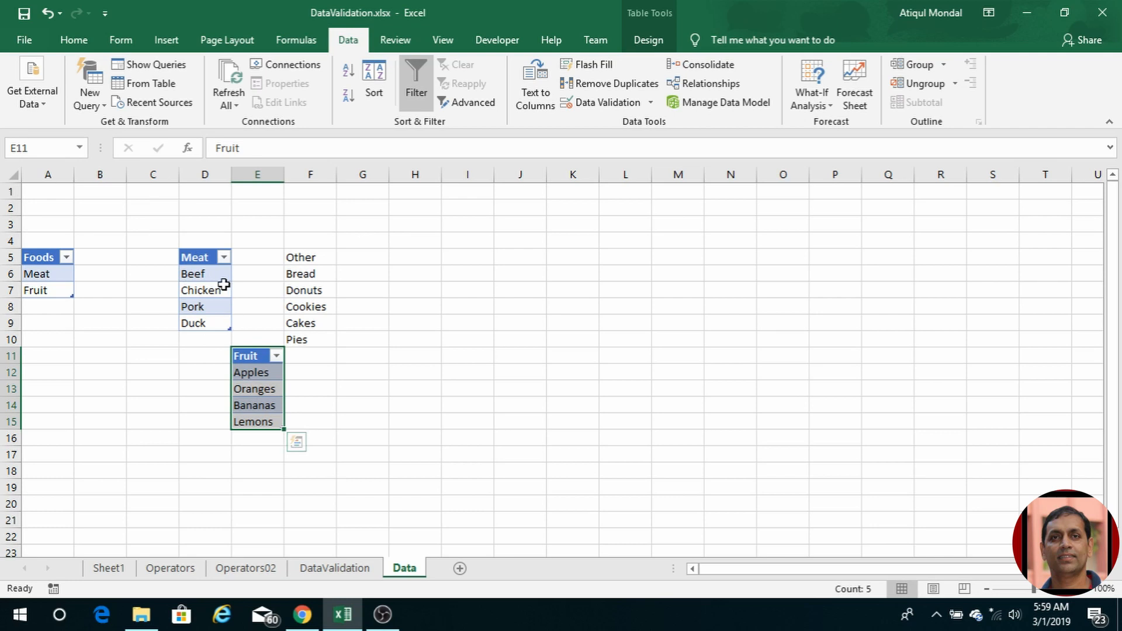
Step: Sort the Fruit and Meat lists A to Z
{"action": "left_click", "coordinate": [277, 356]}
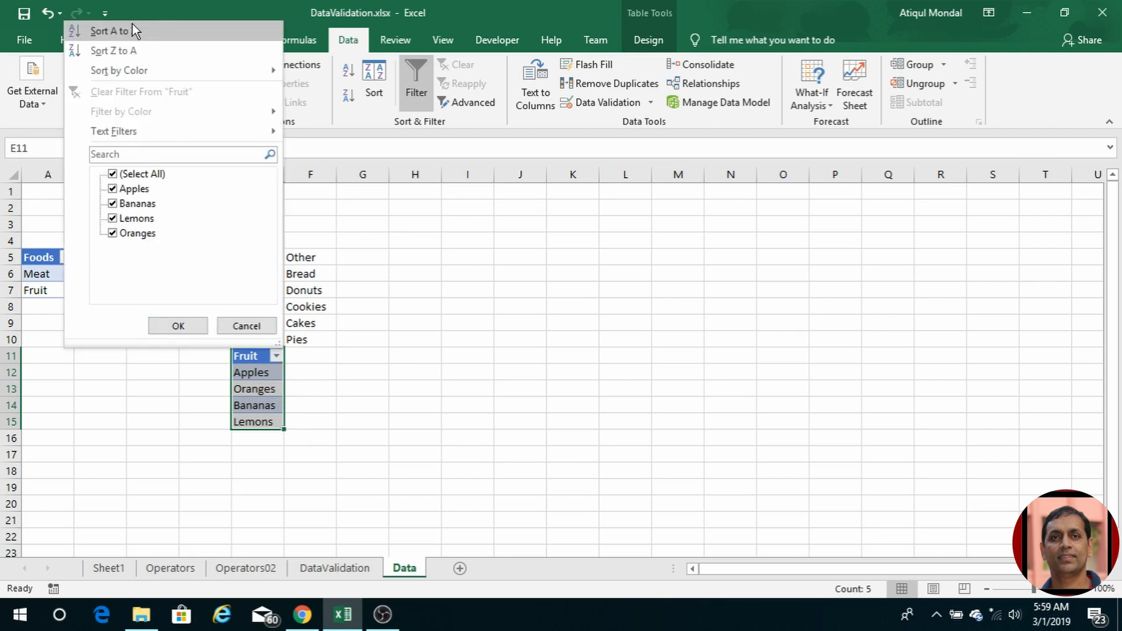
{"action": "left_click", "coordinate": [132, 26]}
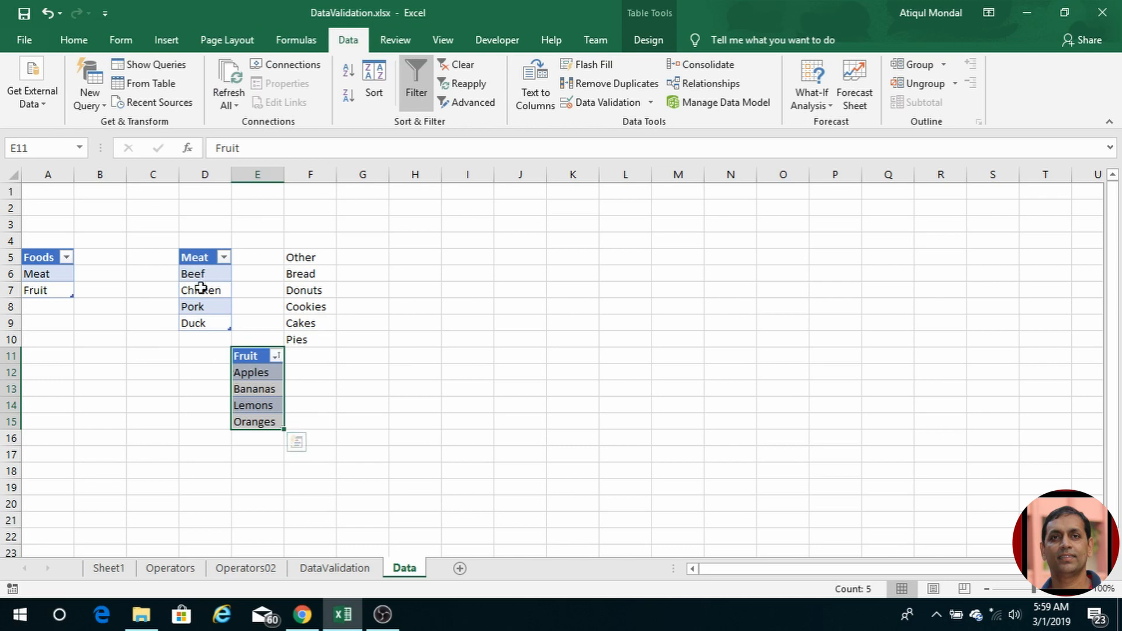
{"action": "left_click", "coordinate": [224, 257]}
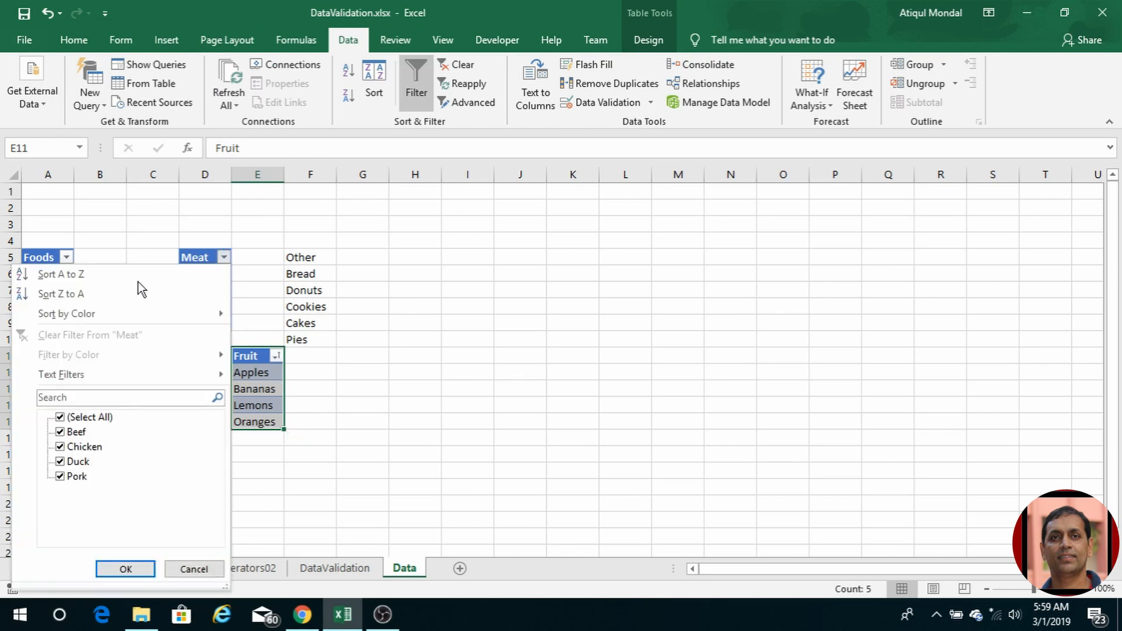
{"action": "left_click", "coordinate": [108, 275]}
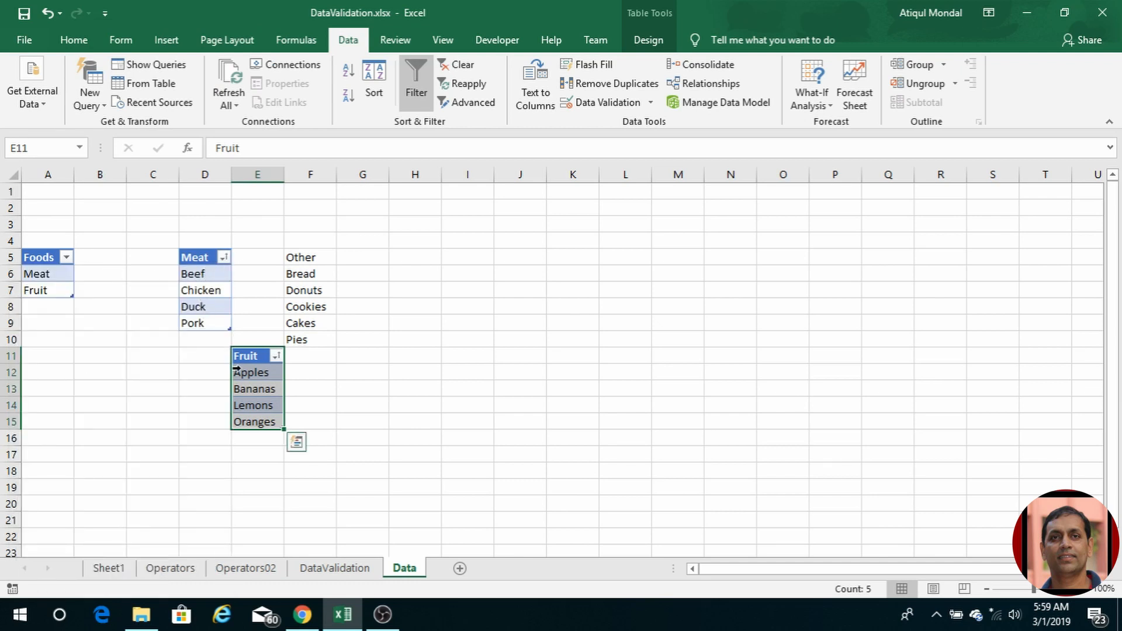
Step: Add Grapes and Pears to the Fruit table in E16:E17
{"action": "left_click", "coordinate": [256, 453]}
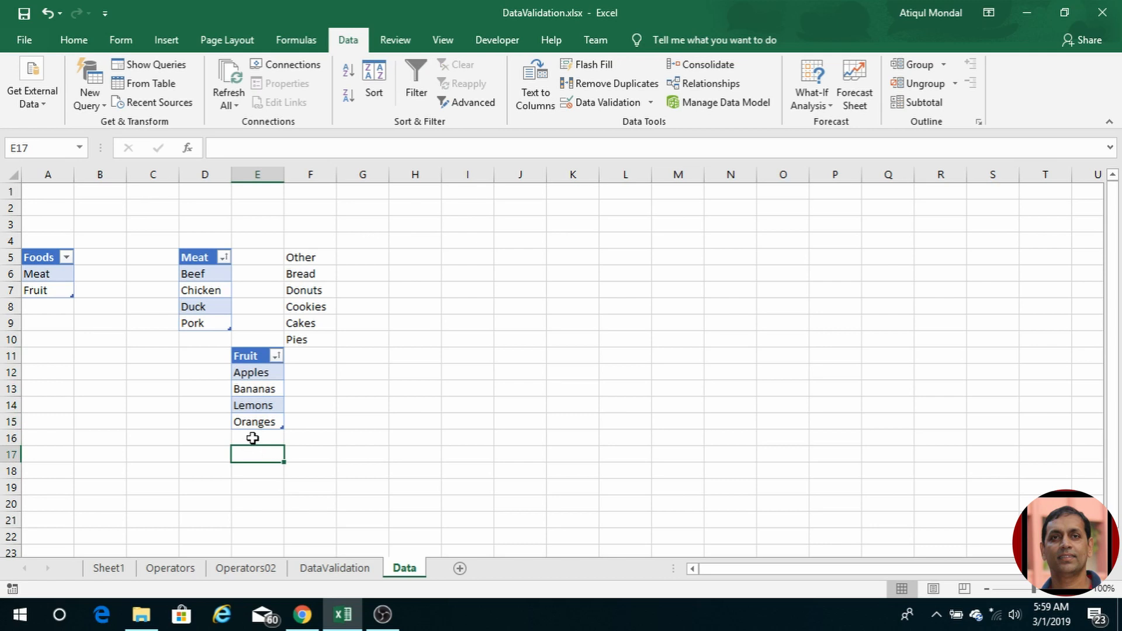
{"action": "left_click", "coordinate": [252, 438]}
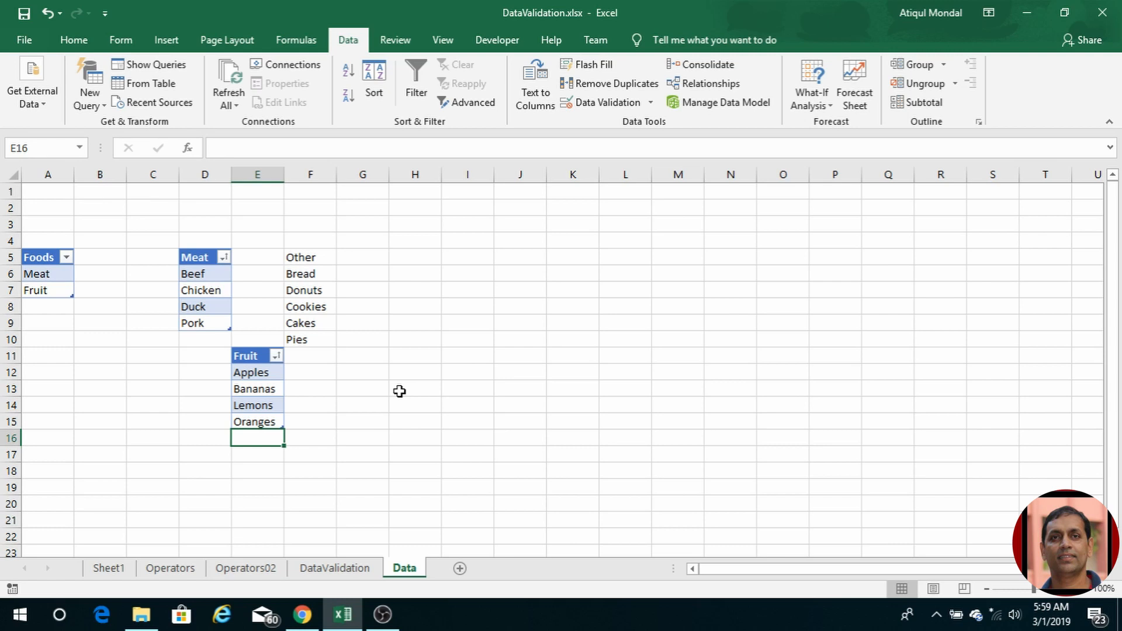
{"action": "type", "text": "Grapes"}
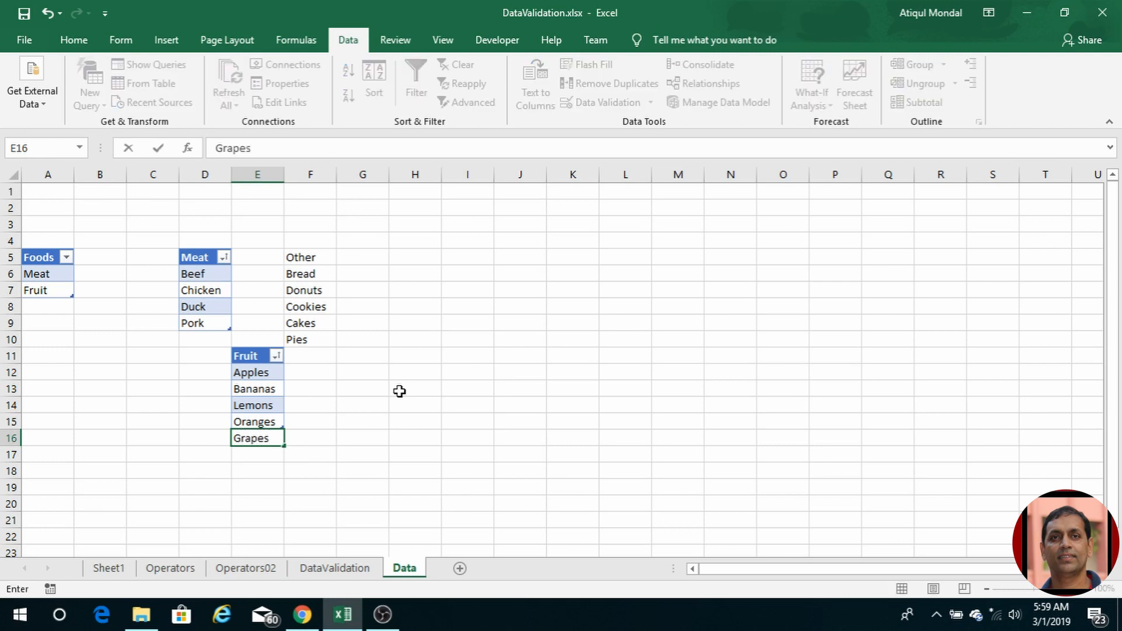
{"action": "key", "text": "Return"}
{"action": "type", "text": "Pears"}
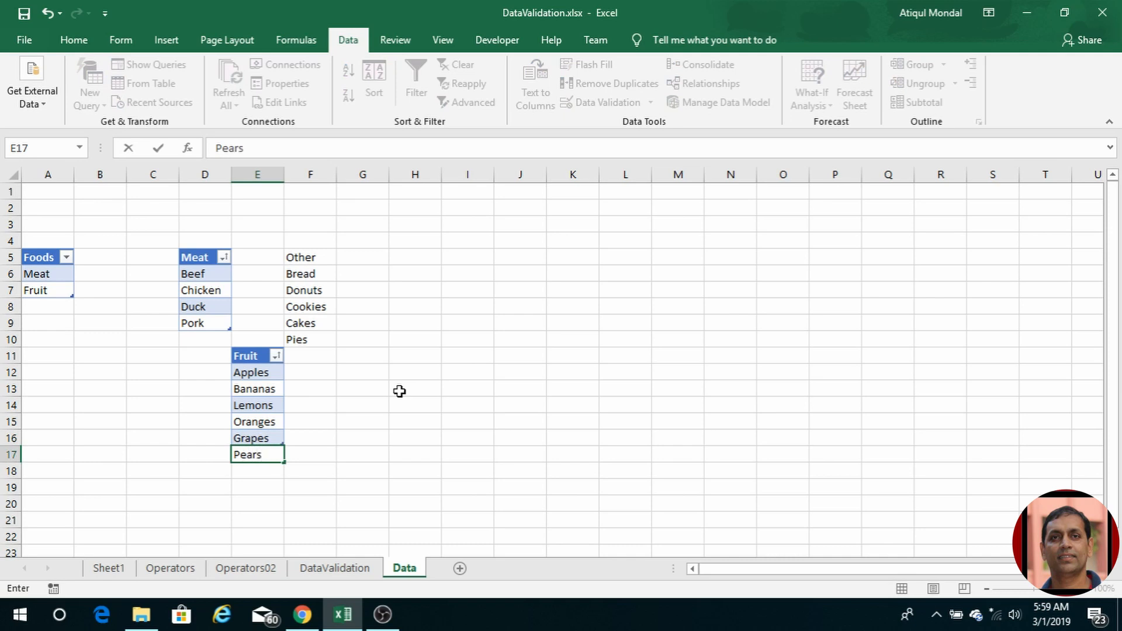
{"action": "key", "text": "Return"}
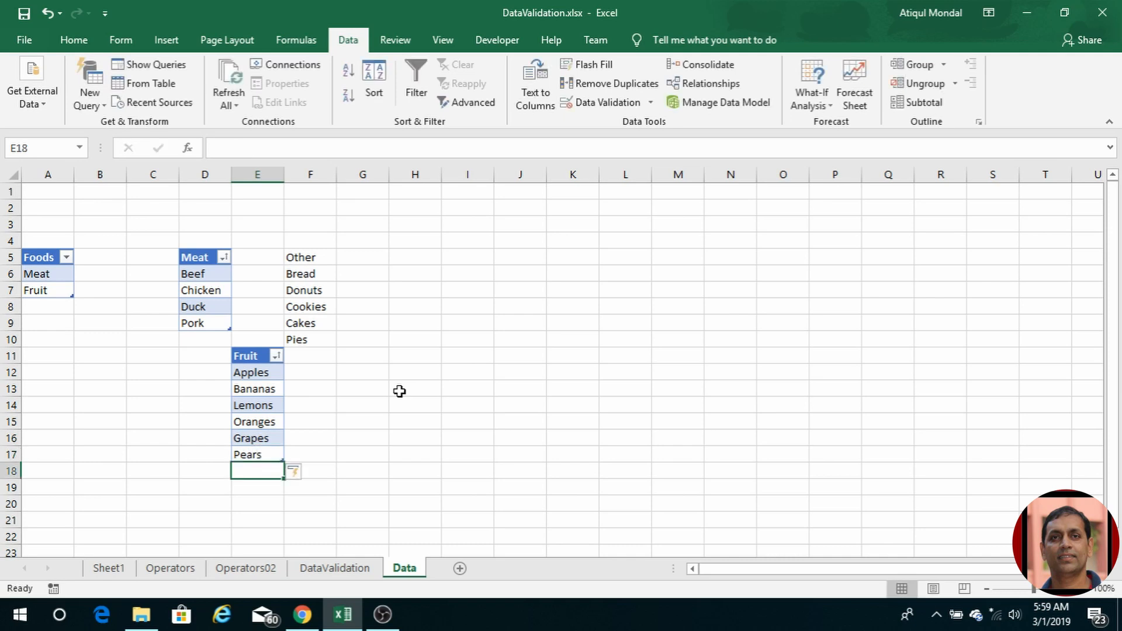
Step: Review the fruits currently offered in F5's Item dropdown on DataValidation
{"action": "left_click", "coordinate": [341, 567]}
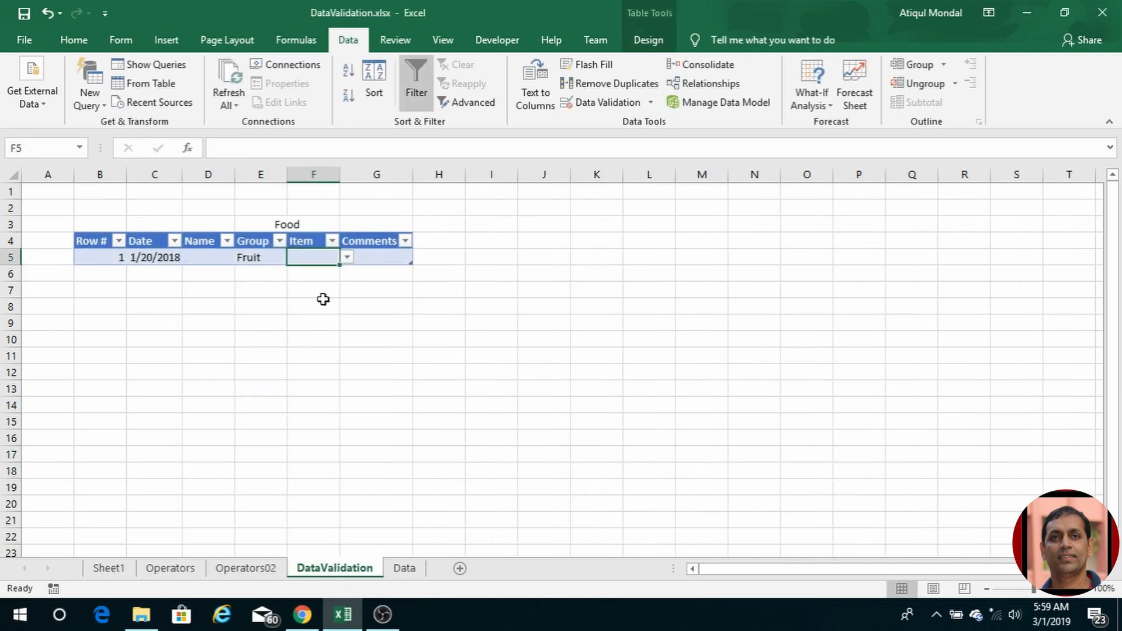
{"action": "left_click", "coordinate": [345, 258]}
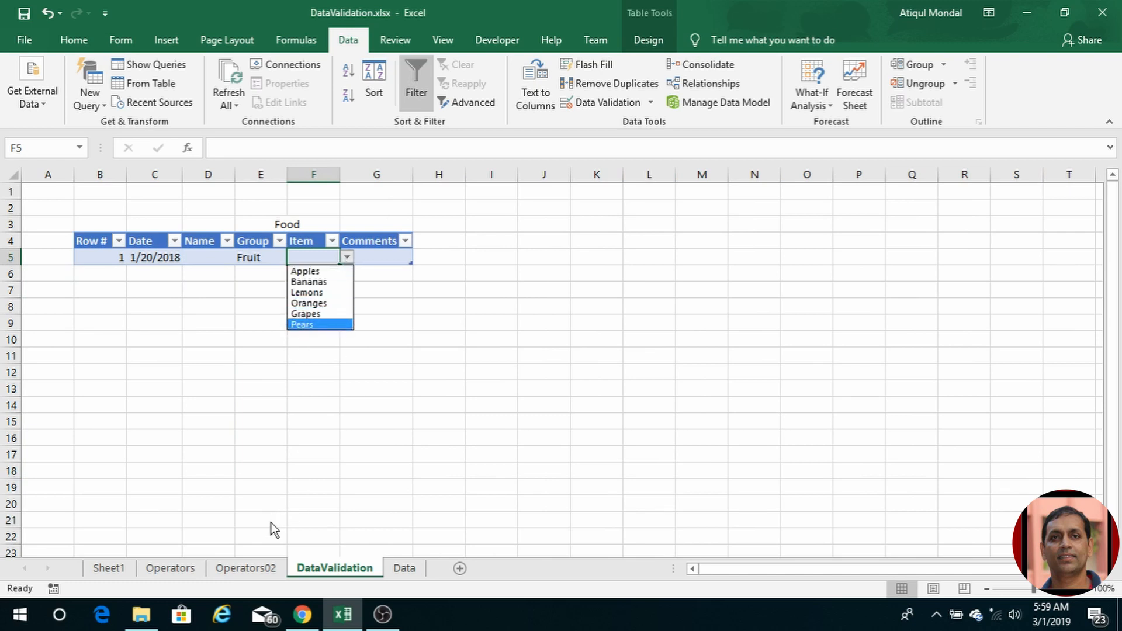
{"action": "left_click", "coordinate": [399, 569]}
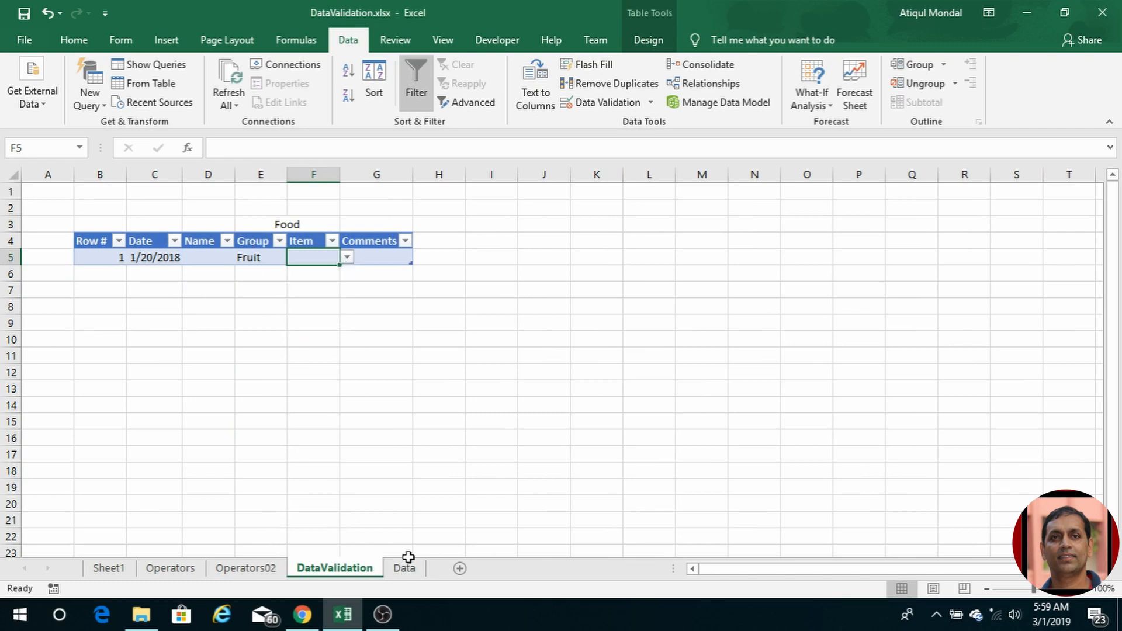
Step: Sort the Fruit column on the Data sheet Z to A
{"action": "left_click", "coordinate": [406, 564]}
{"action": "left_click", "coordinate": [276, 355]}
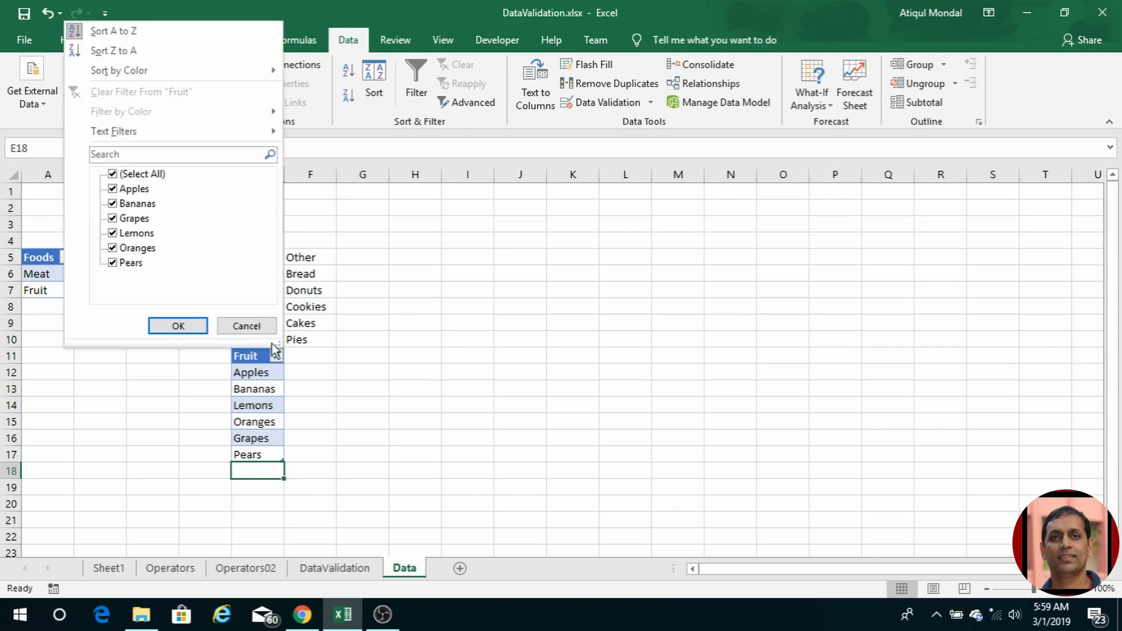
{"action": "left_click", "coordinate": [113, 51]}
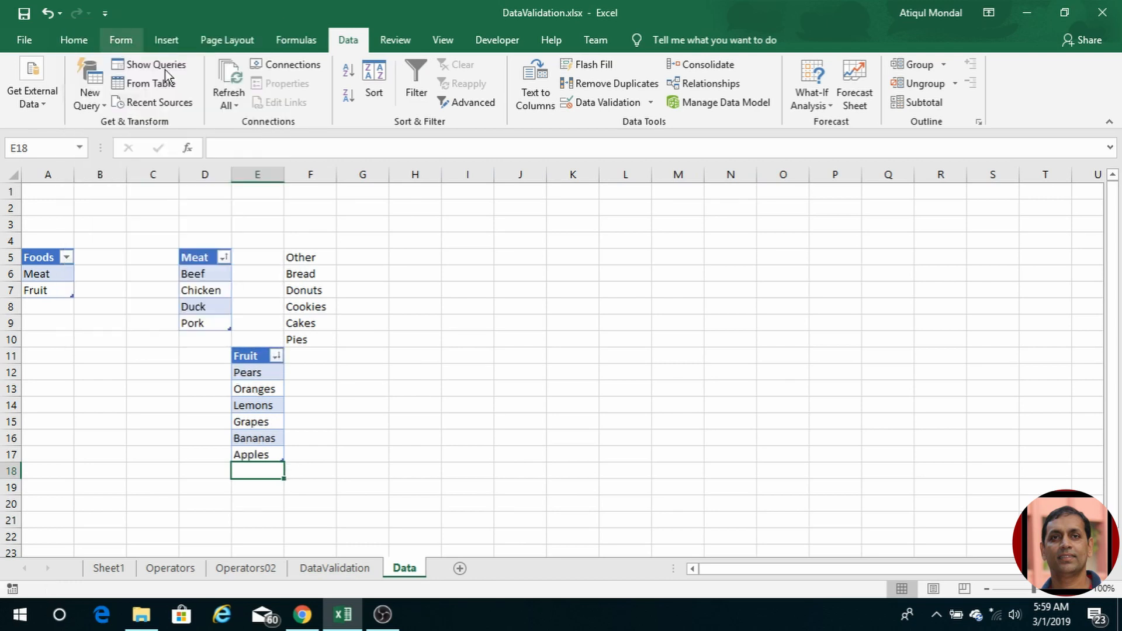
Step: Confirm F5's Item dropdown now lists Pears first and Apples last
{"action": "left_click", "coordinate": [346, 569]}
{"action": "left_click", "coordinate": [347, 258]}
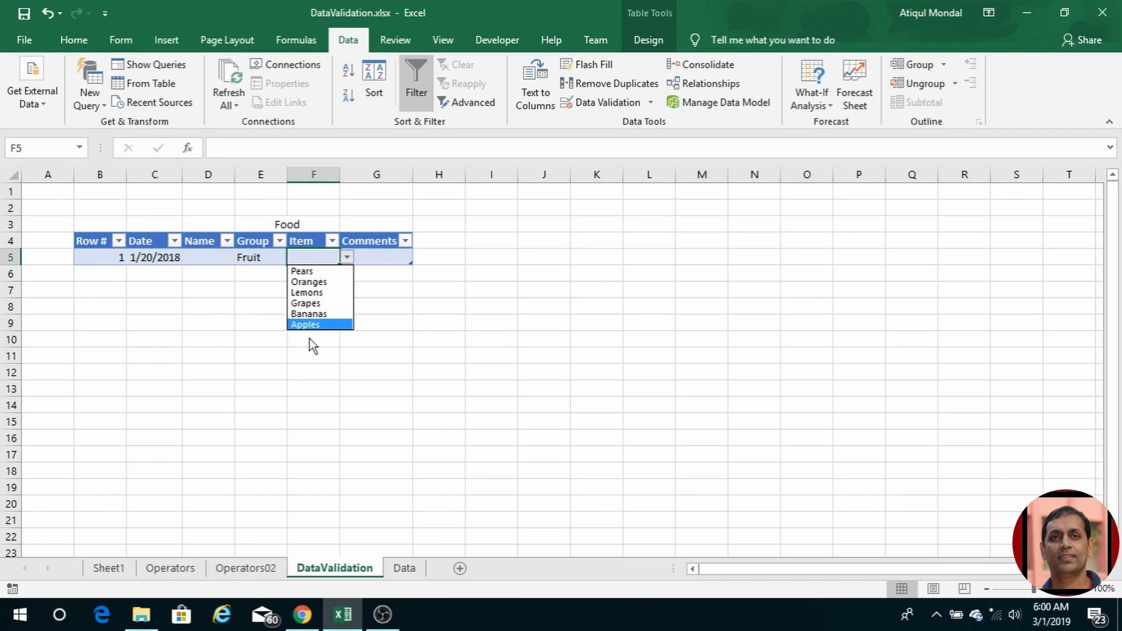
{"action": "left_click", "coordinate": [414, 568]}
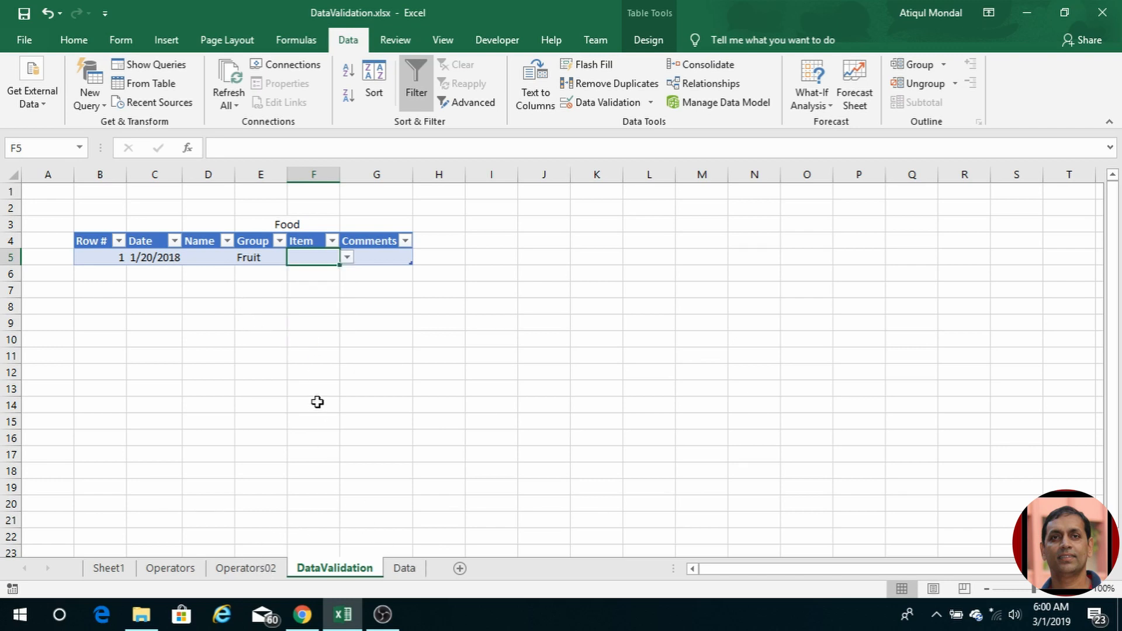
{"action": "left_click", "coordinate": [404, 567]}
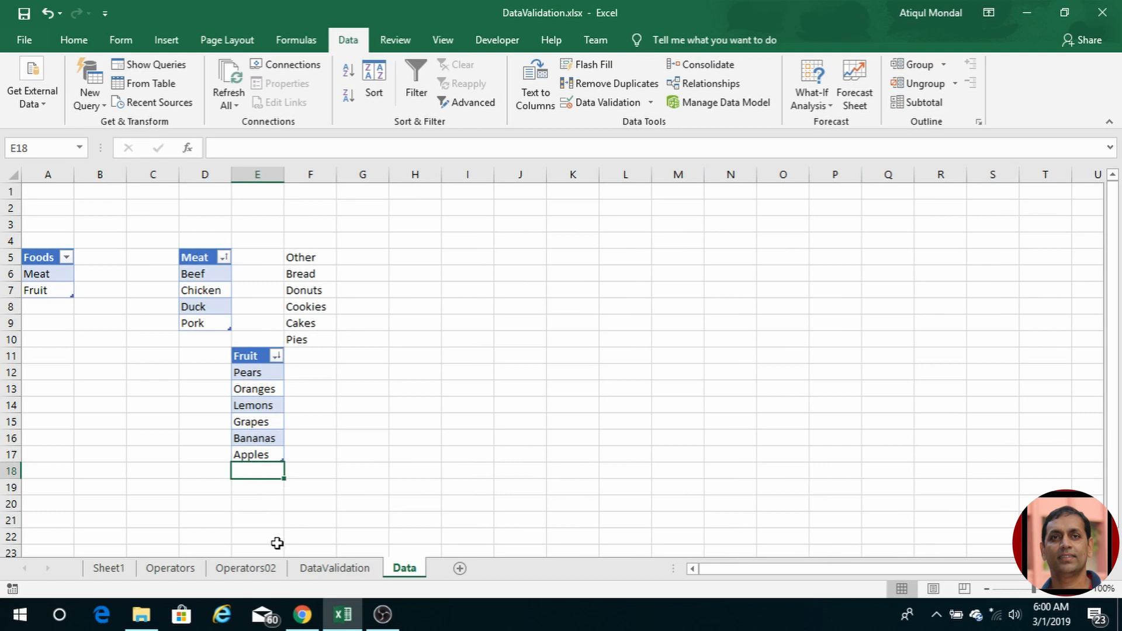
Step: Add Other as a new food group in A8 of the Foods table
{"action": "left_click", "coordinate": [39, 310]}
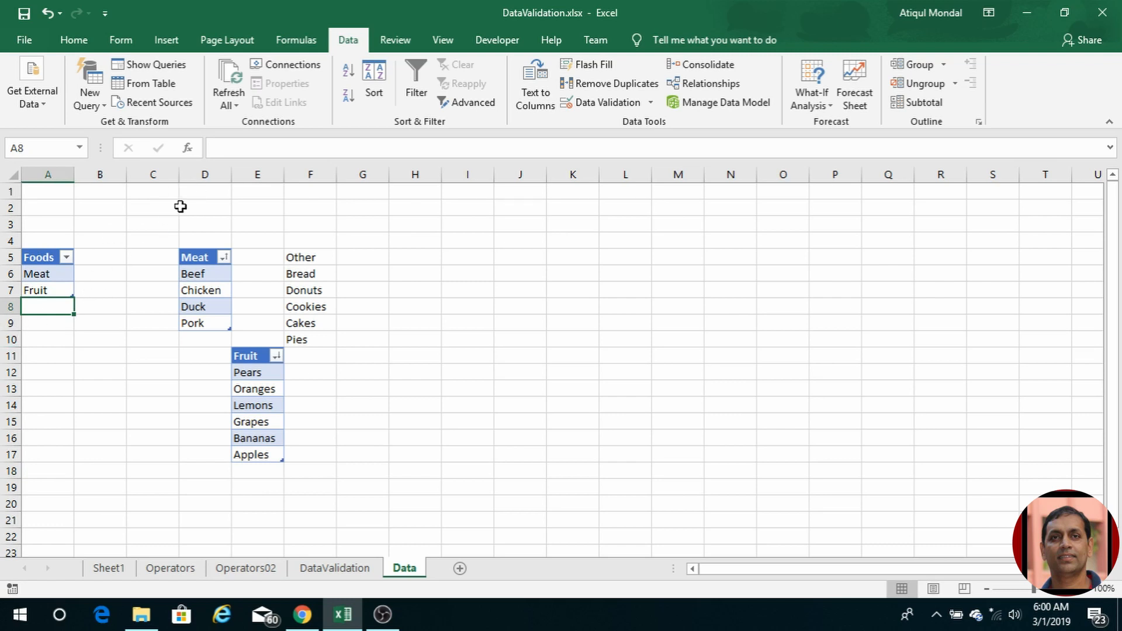
{"action": "type", "text": "Other"}
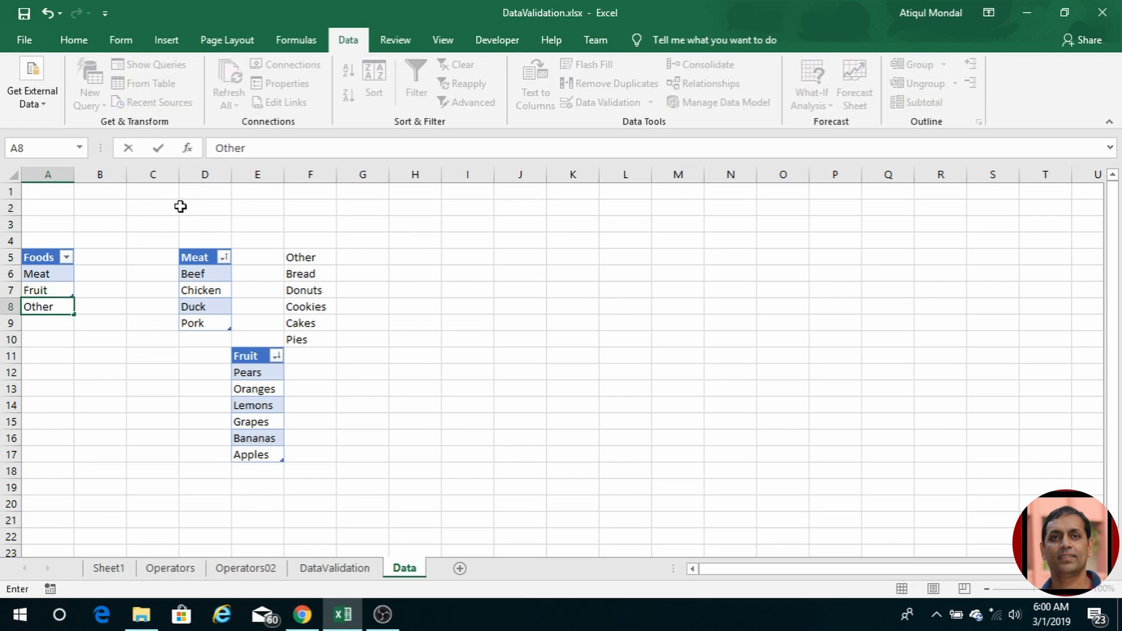
{"action": "key", "text": "Return"}
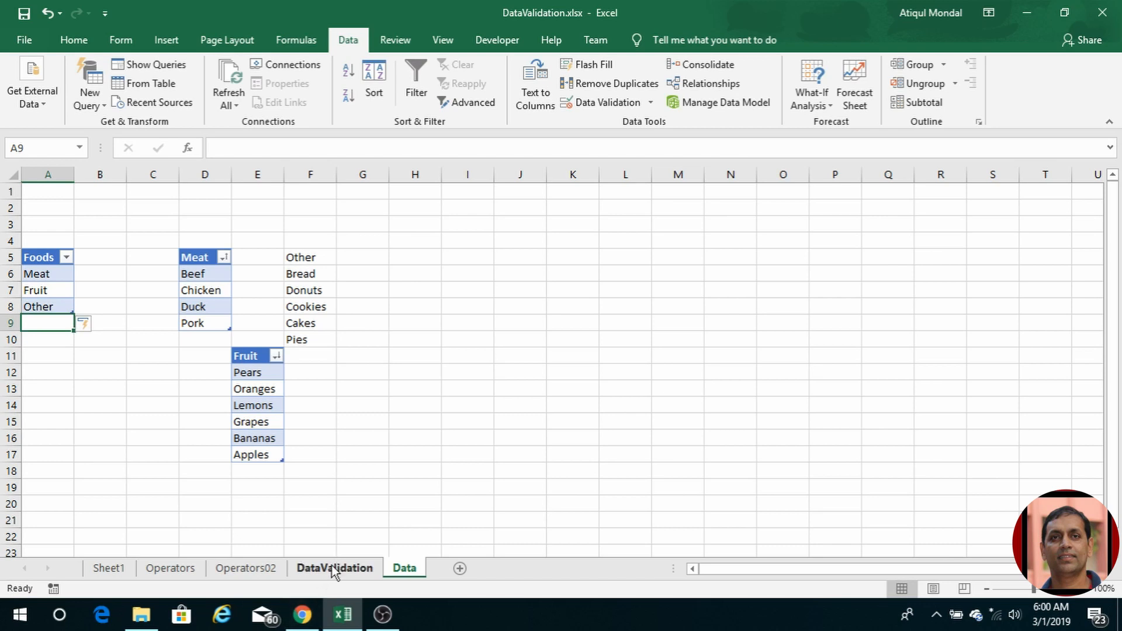
Step: Check that E5's Group dropdown now offers Meat, Fruit and Other, leaving Fruit unchanged
{"action": "left_click", "coordinate": [332, 566]}
{"action": "left_click", "coordinate": [274, 257]}
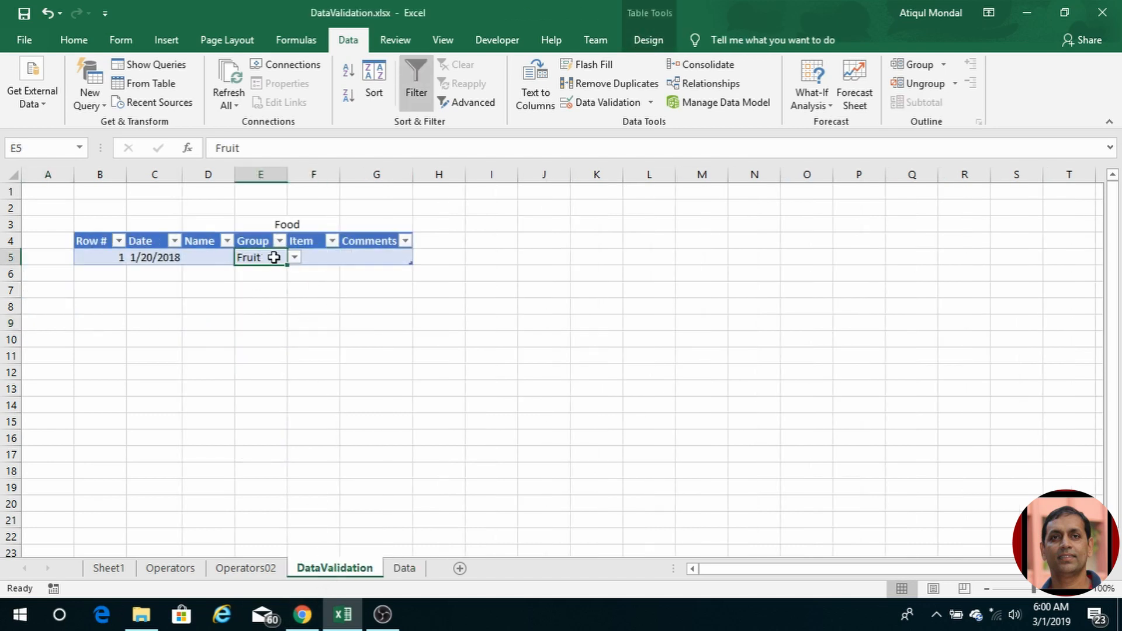
{"action": "left_click", "coordinate": [294, 257]}
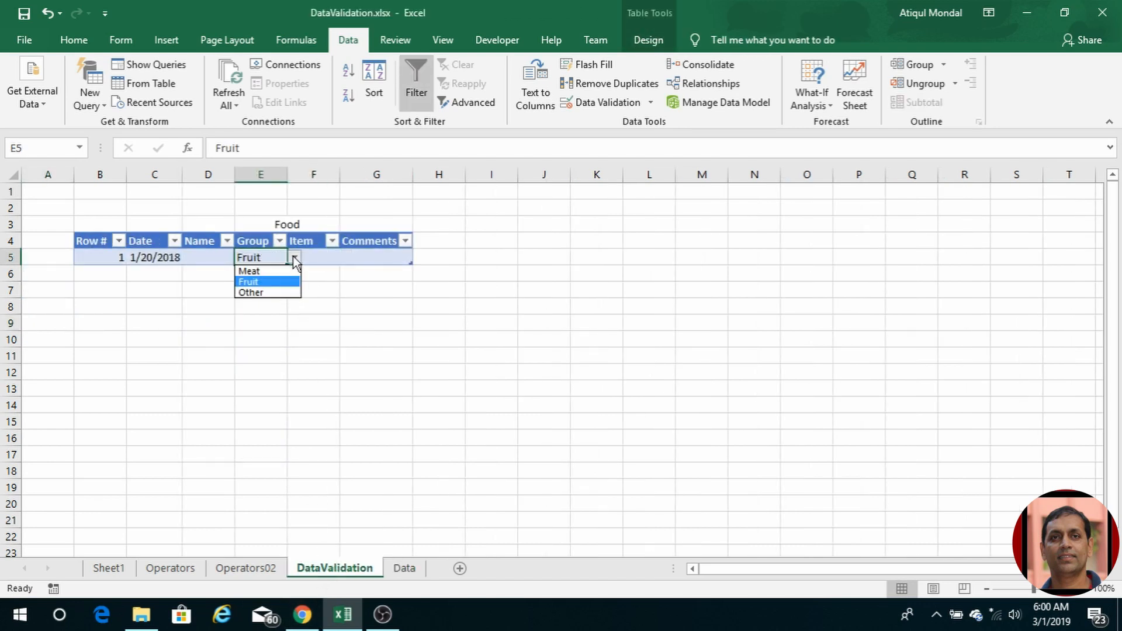
{"action": "left_click", "coordinate": [294, 258]}
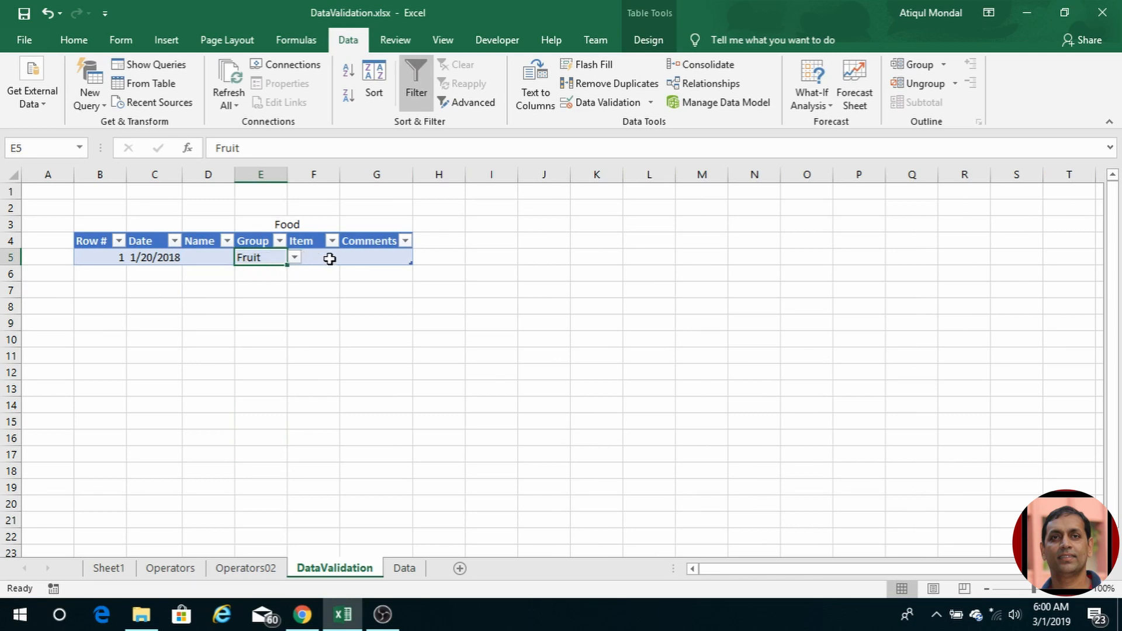
{"action": "left_click", "coordinate": [411, 568]}
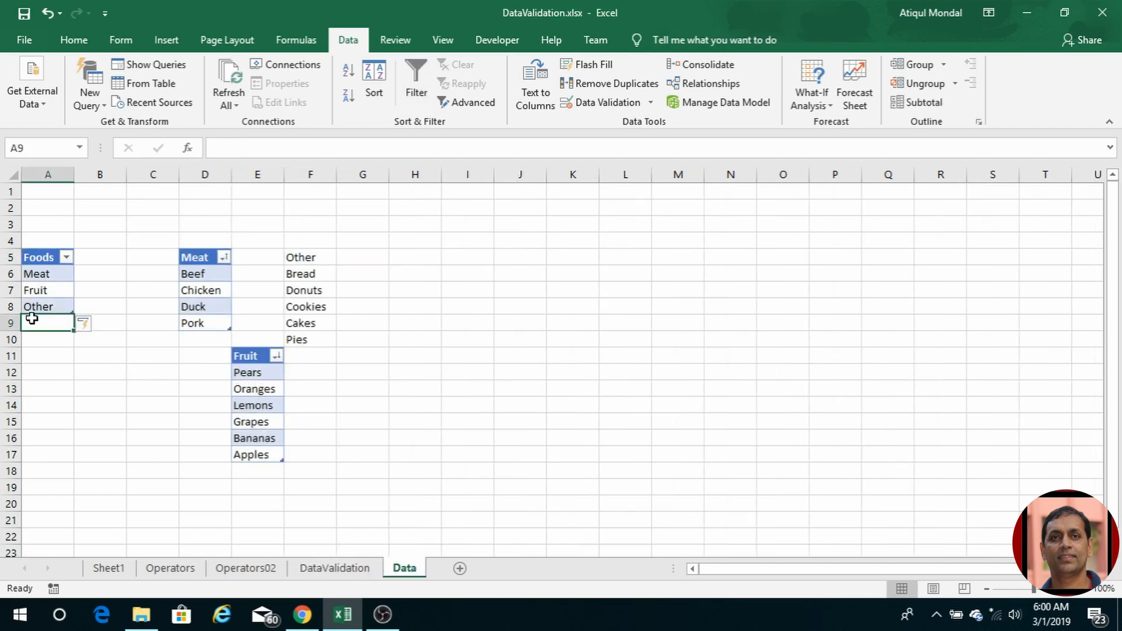
Step: Convert the Other list in F5:F10 into an Excel table with headers
{"action": "left_click", "coordinate": [304, 258]}
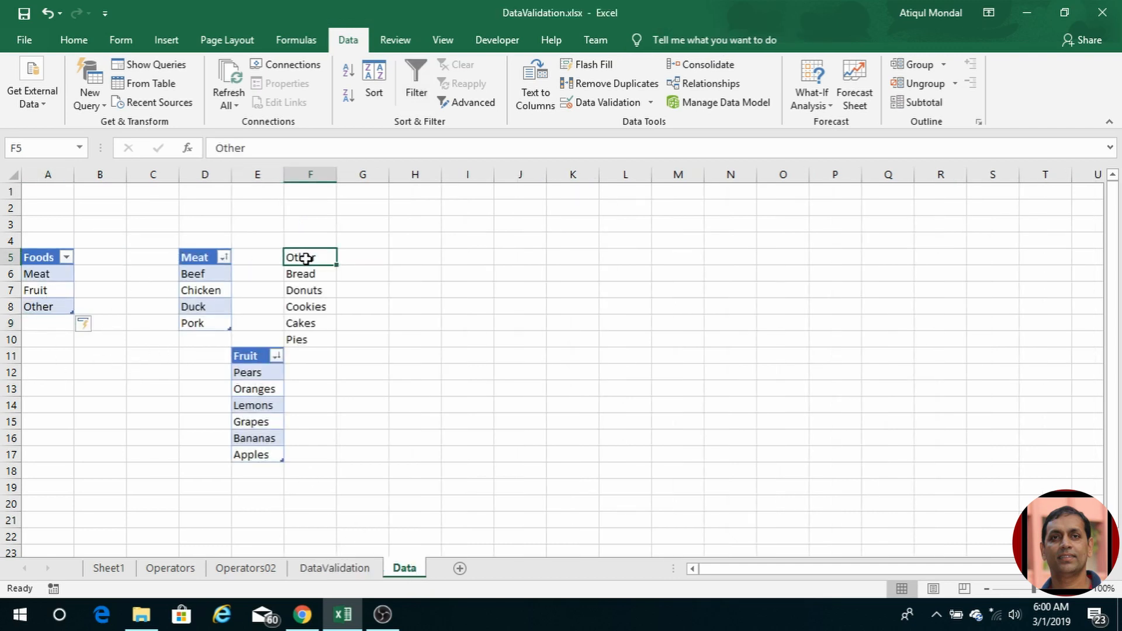
{"action": "left_click_drag", "start_coordinate": [305, 257], "coordinate": [320, 344]}
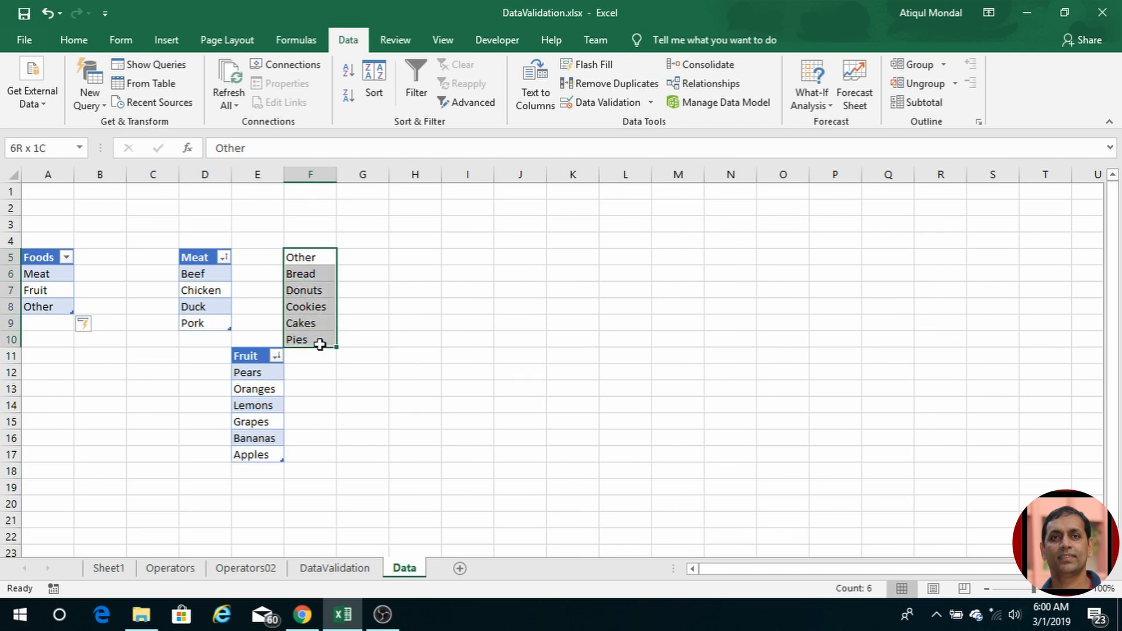
{"action": "key", "text": "ctrl+t"}
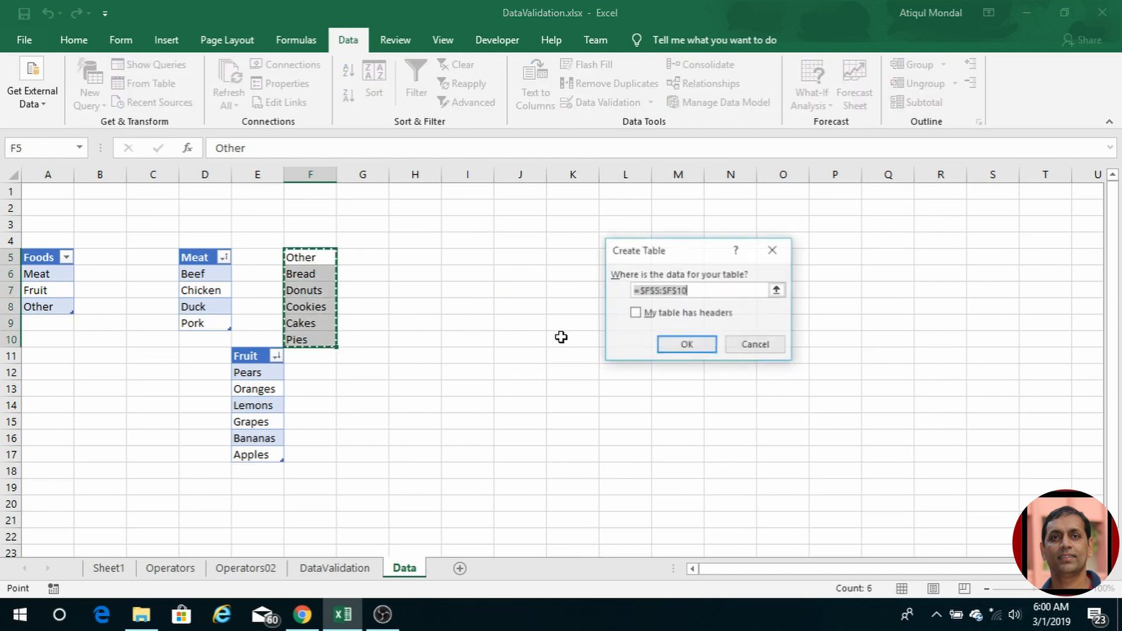
{"action": "left_click", "coordinate": [636, 313]}
{"action": "left_click", "coordinate": [686, 344]}
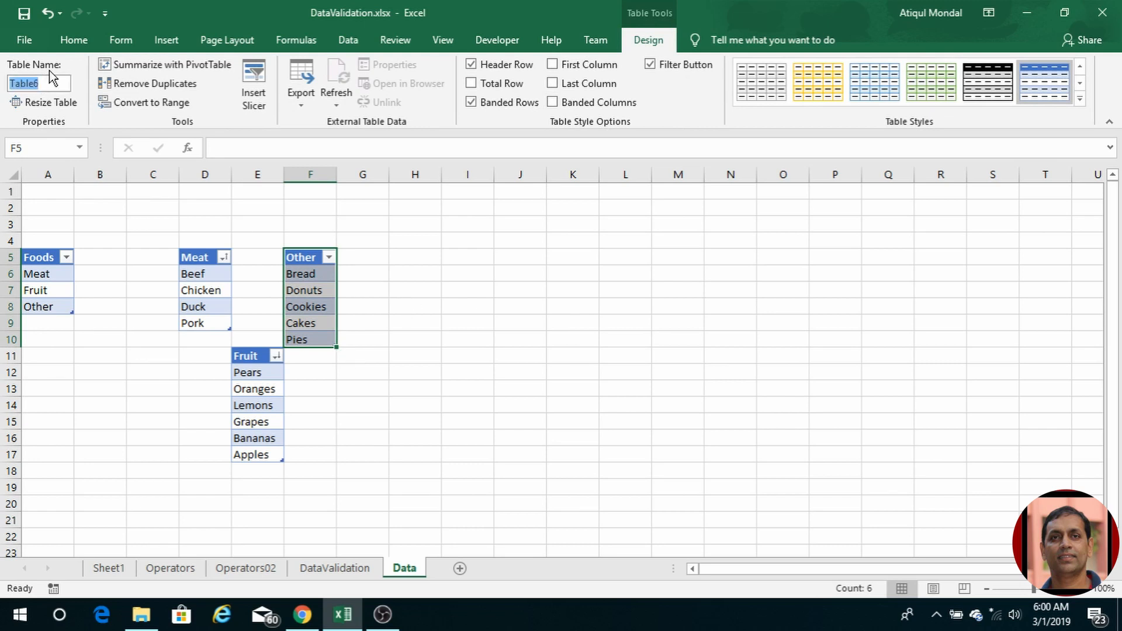
Step: Name the new table tblOther
{"action": "type", "text": "tblOther"}
{"action": "key", "text": "Return"}
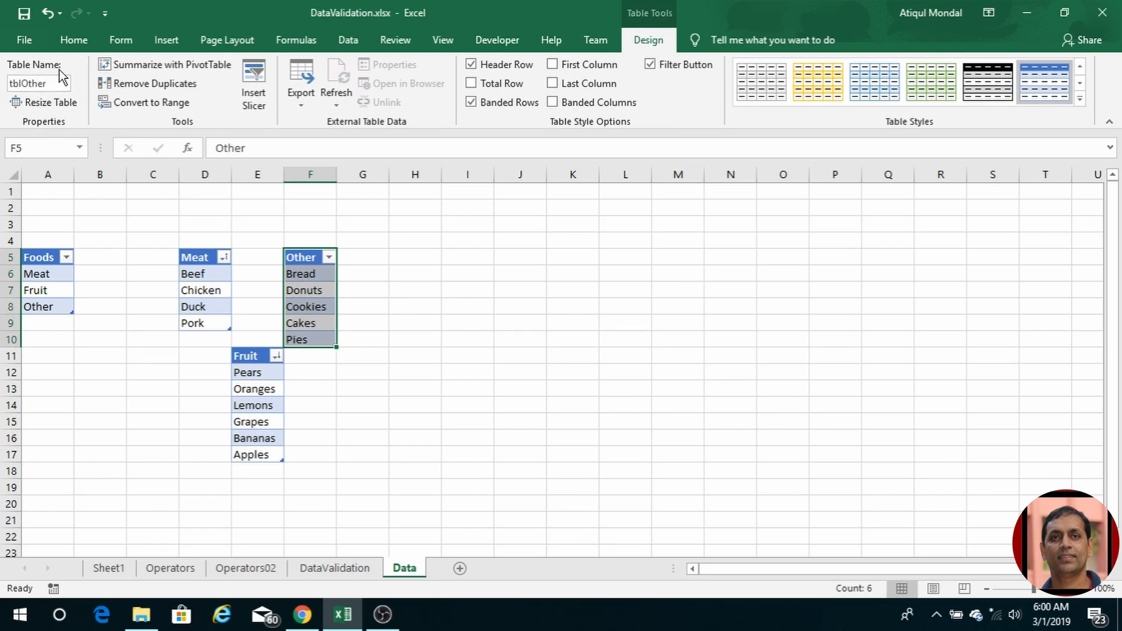
{"action": "left_click", "coordinate": [288, 37]}
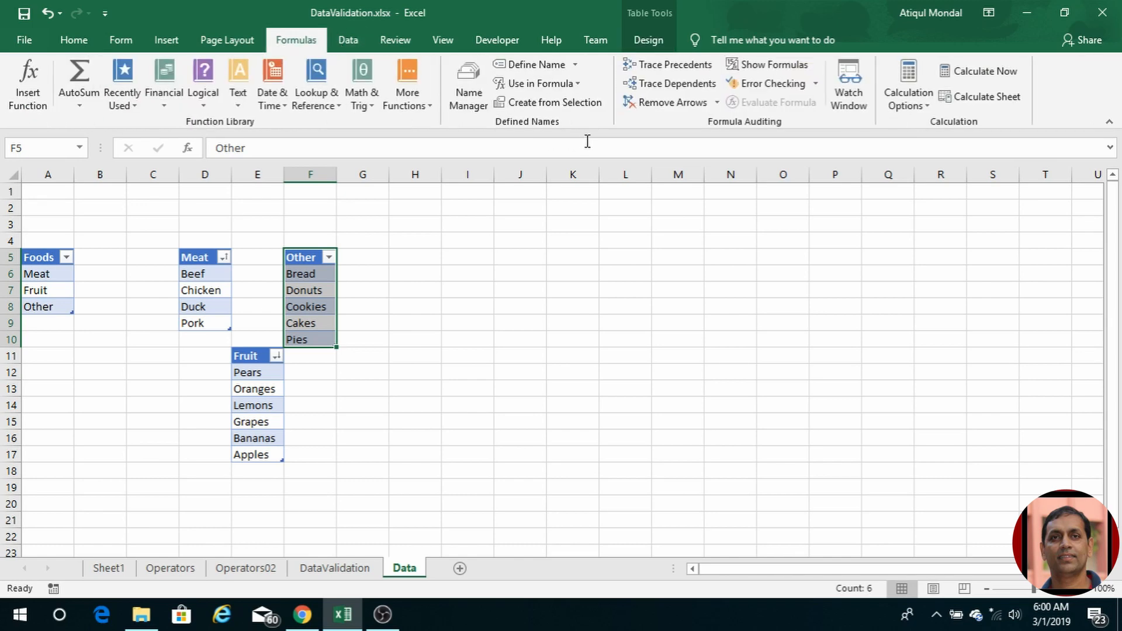
Step: Define a workbook name Other referring to =tblOther[Other] in Name Manager
{"action": "left_click", "coordinate": [465, 93]}
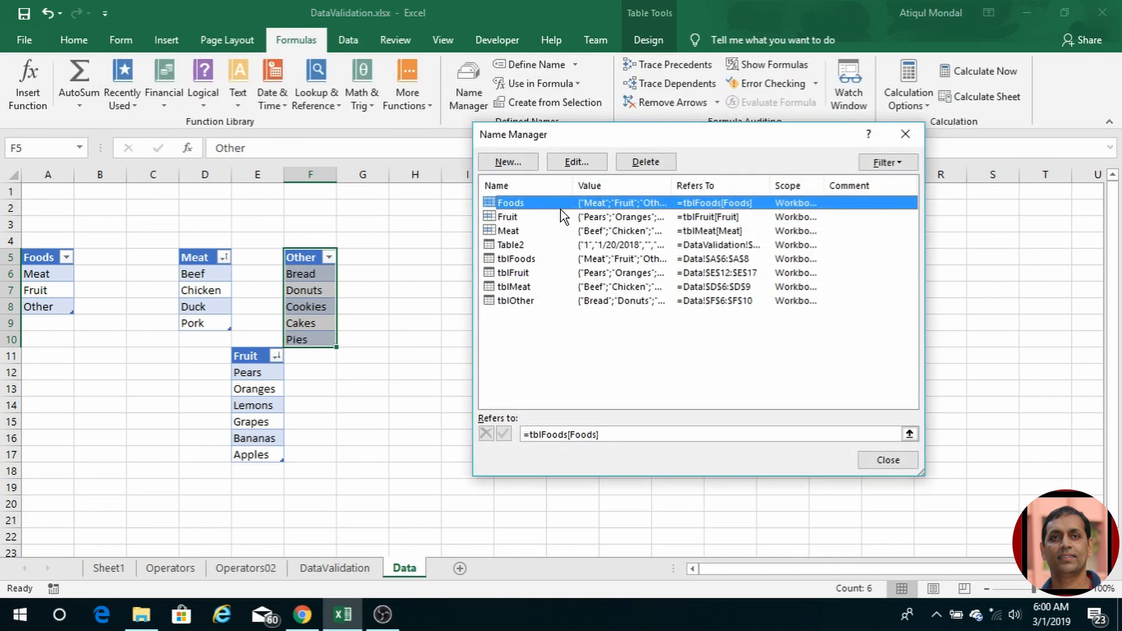
{"action": "left_click", "coordinate": [523, 163]}
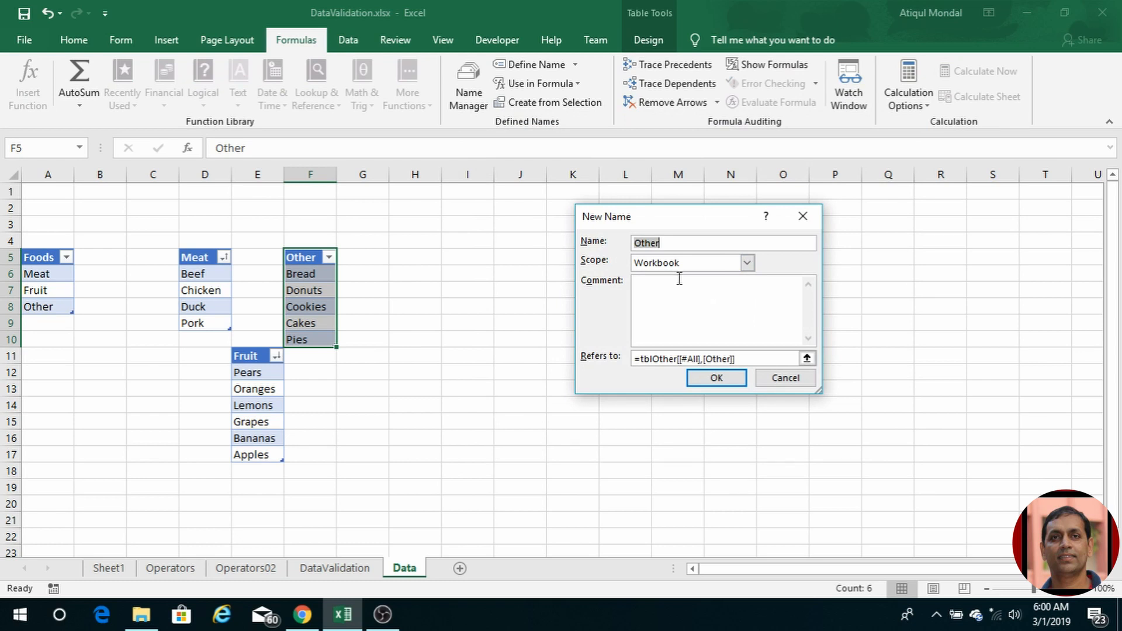
{"action": "left_click", "coordinate": [681, 359]}
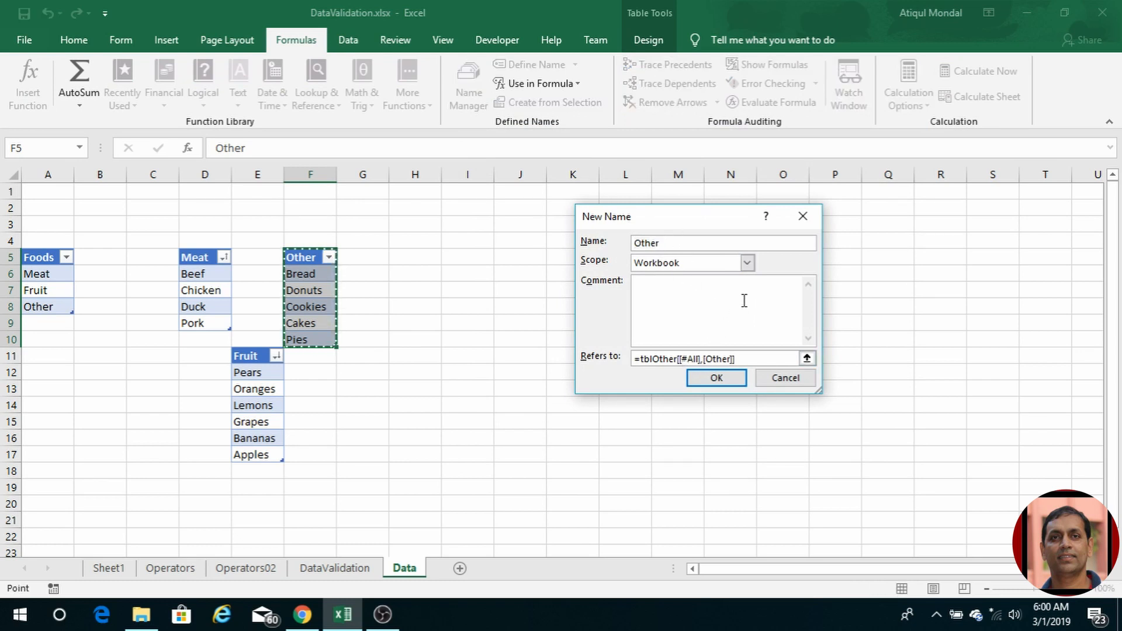
{"action": "key", "text": "Delete"}
{"action": "key", "text": "Delete"}
{"action": "key", "text": "Delete"}
{"action": "key", "text": "Delete"}
{"action": "key", "text": "Delete"}
{"action": "key", "text": "Delete"}
{"action": "key", "text": "Delete"}
{"action": "key", "text": "Delete"}
{"action": "key", "text": "Delete"}
{"action": "key", "text": "Delete"}
{"action": "key", "text": "Delete"}
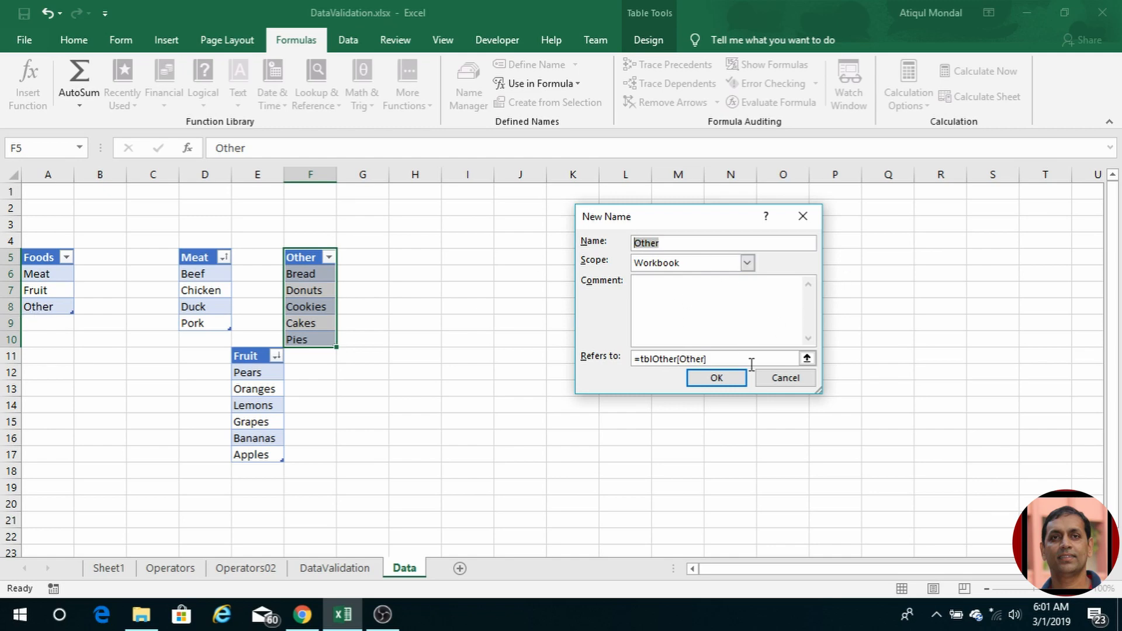
{"action": "left_click", "coordinate": [722, 380]}
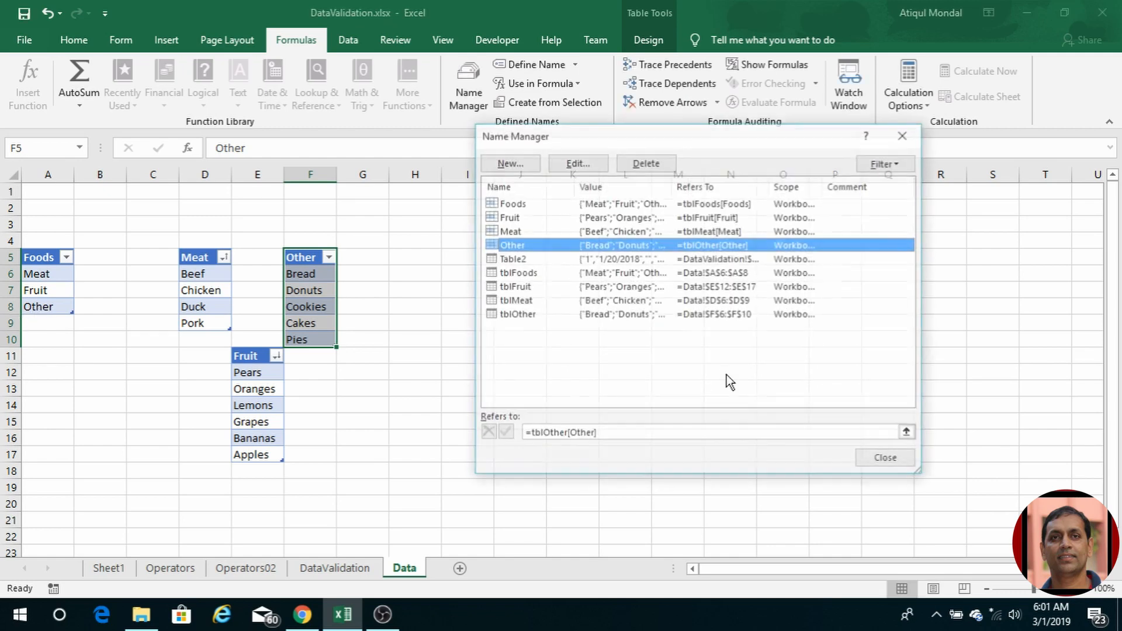
{"action": "left_click", "coordinate": [906, 466]}
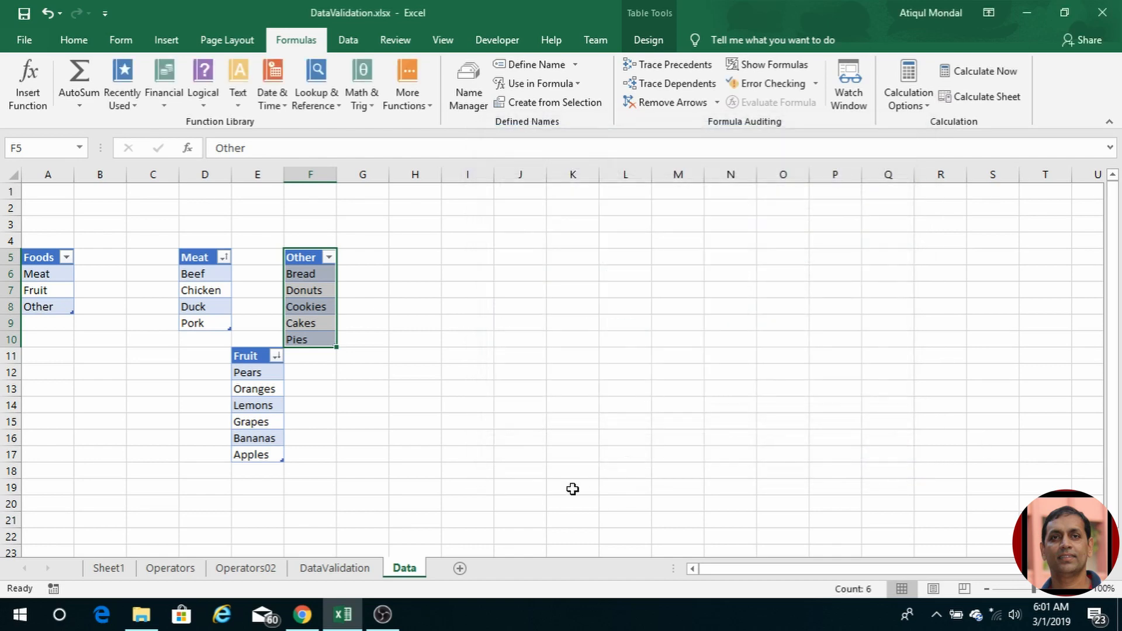
Step: Set E5's Group to Other and check the Item choices it offers
{"action": "left_click", "coordinate": [334, 565]}
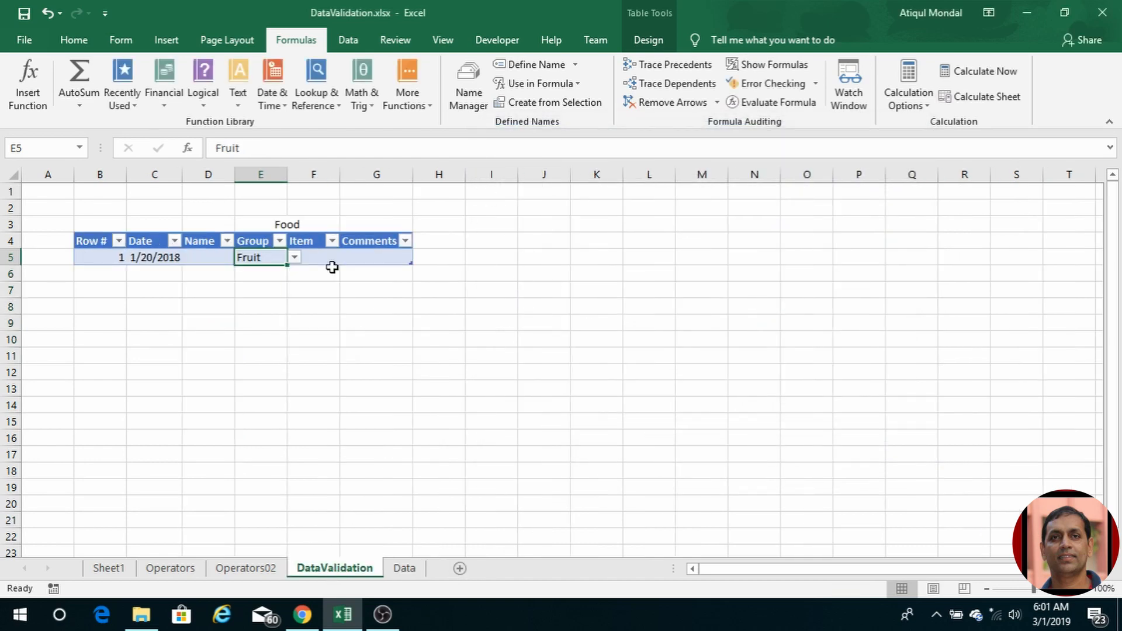
{"action": "left_click", "coordinate": [294, 257]}
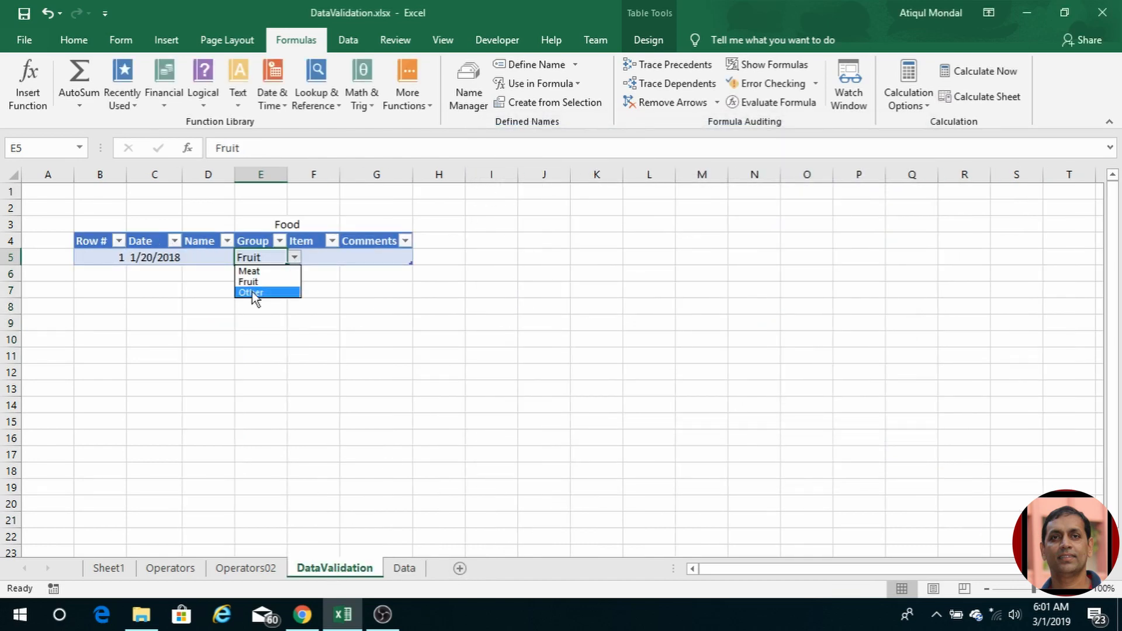
{"action": "left_click", "coordinate": [252, 292]}
{"action": "left_click", "coordinate": [333, 257]}
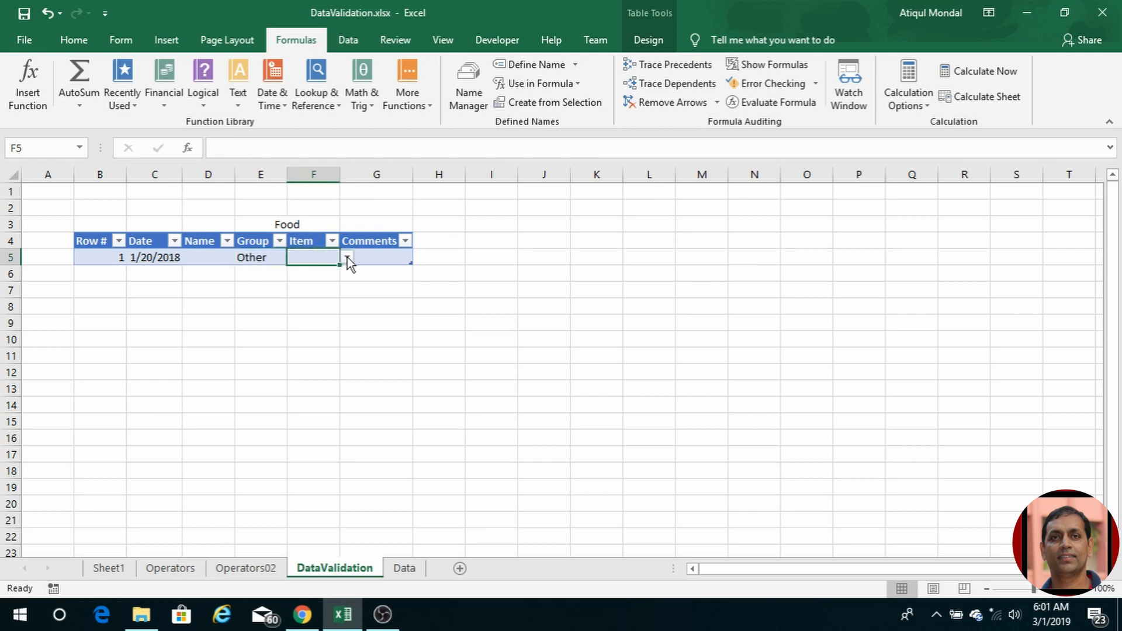
{"action": "left_click", "coordinate": [347, 257]}
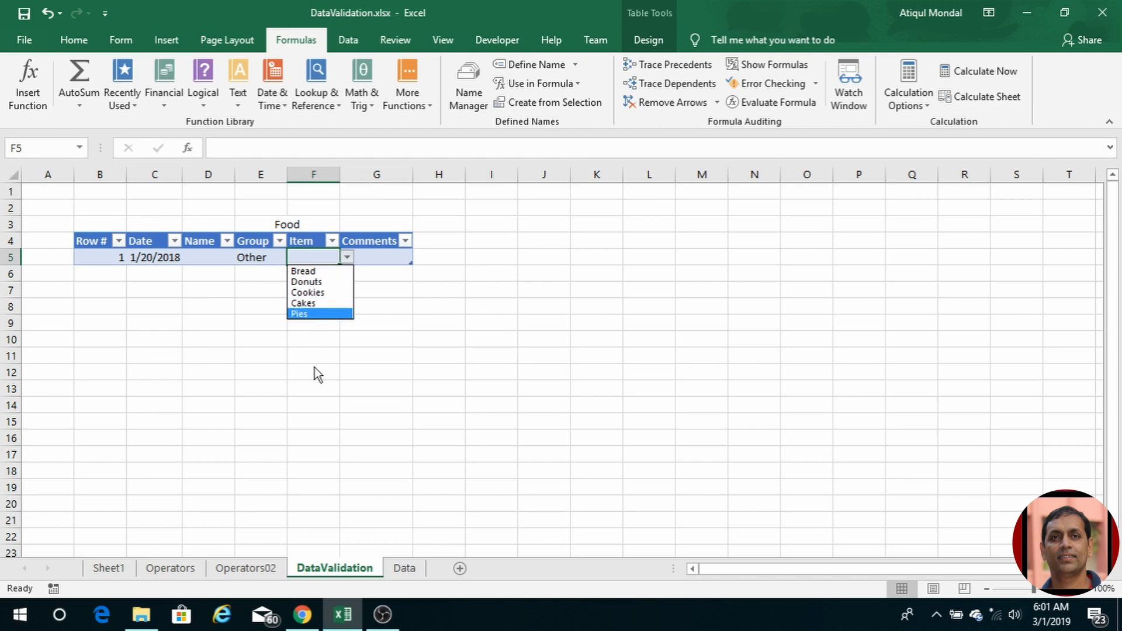
{"action": "left_click", "coordinate": [407, 569]}
{"action": "left_click", "coordinate": [406, 569]}
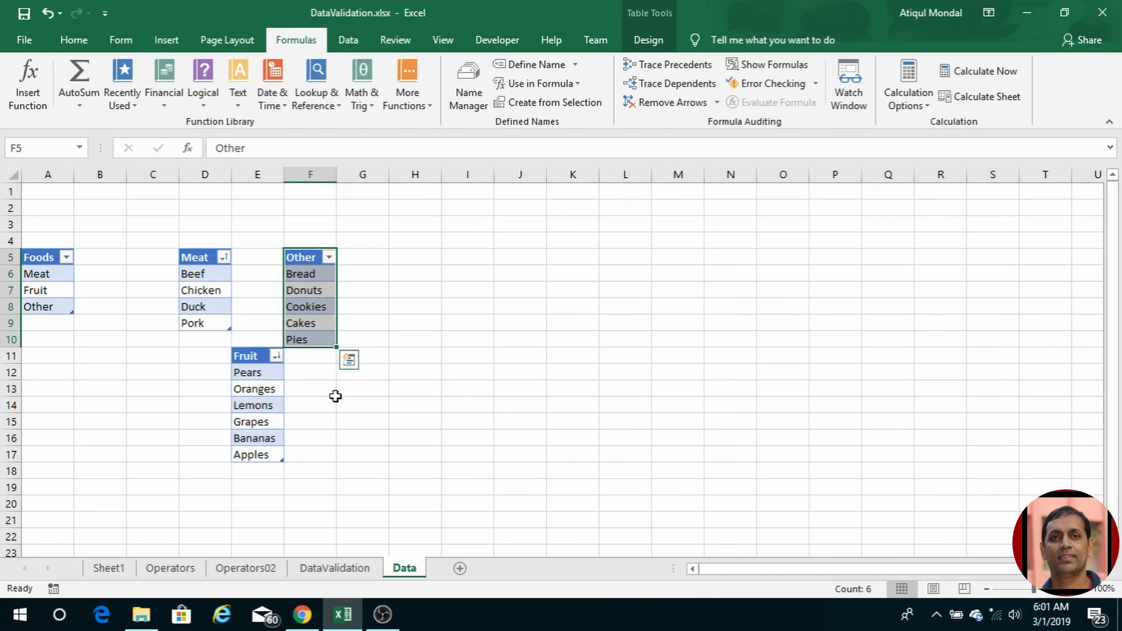
Step: Choose Donuts as the Item in F5
{"action": "left_click", "coordinate": [343, 568]}
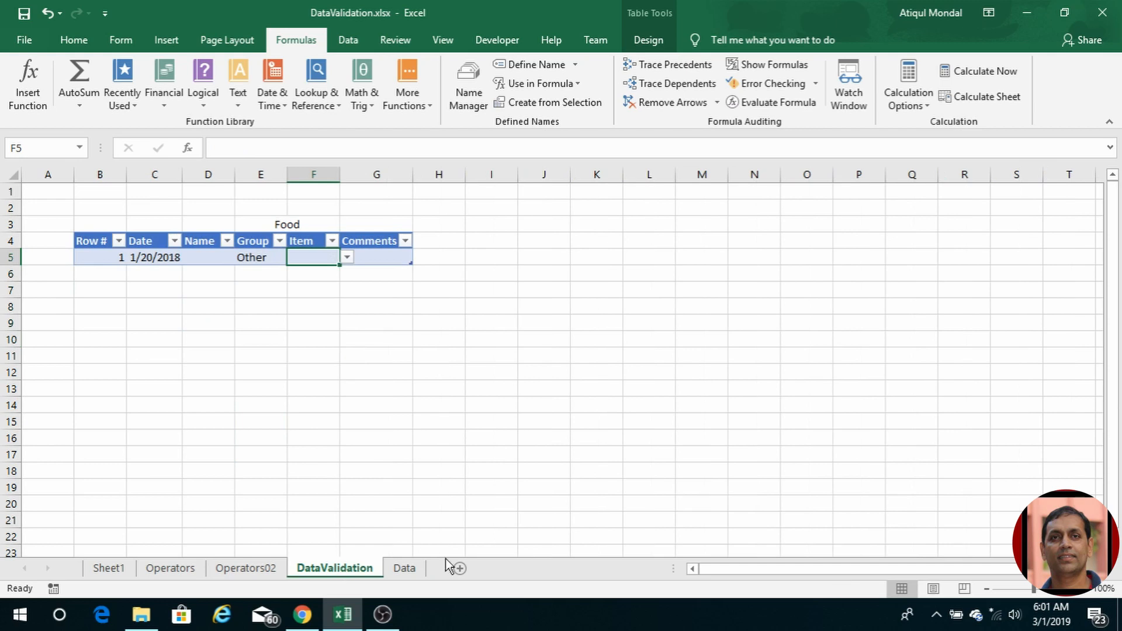
{"action": "left_click", "coordinate": [347, 257]}
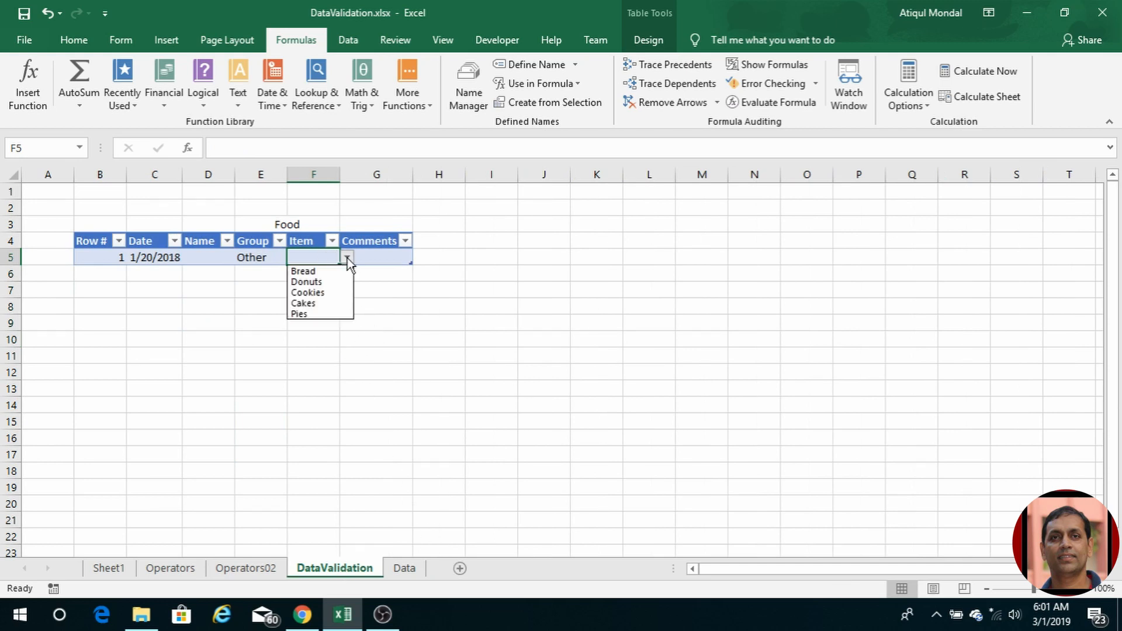
{"action": "left_click", "coordinate": [321, 282]}
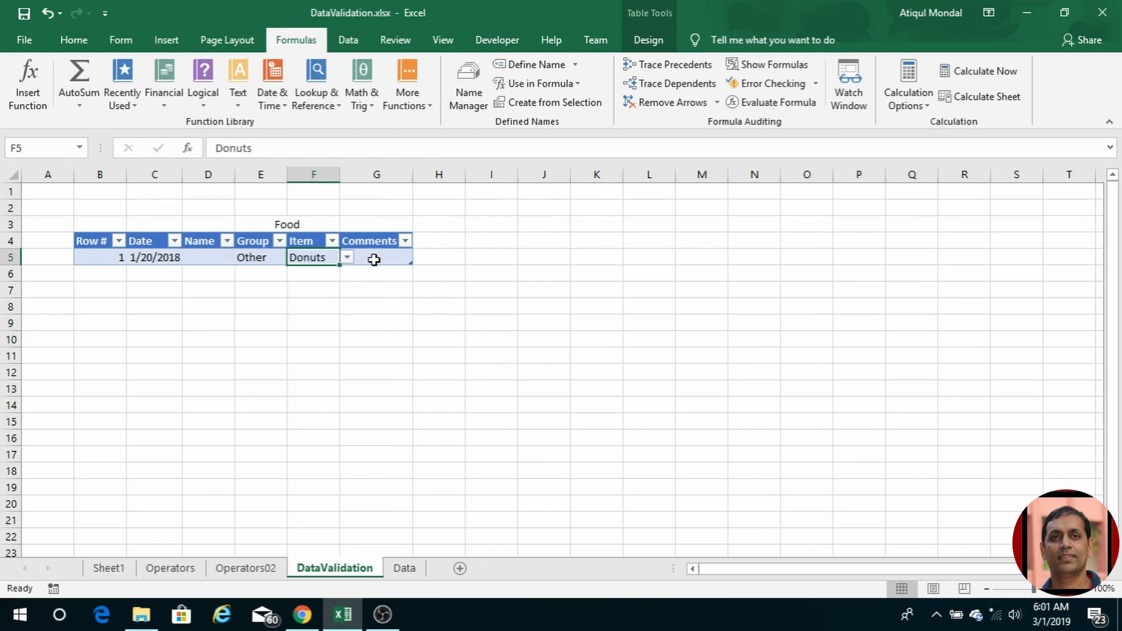
{"action": "left_click", "coordinate": [376, 260]}
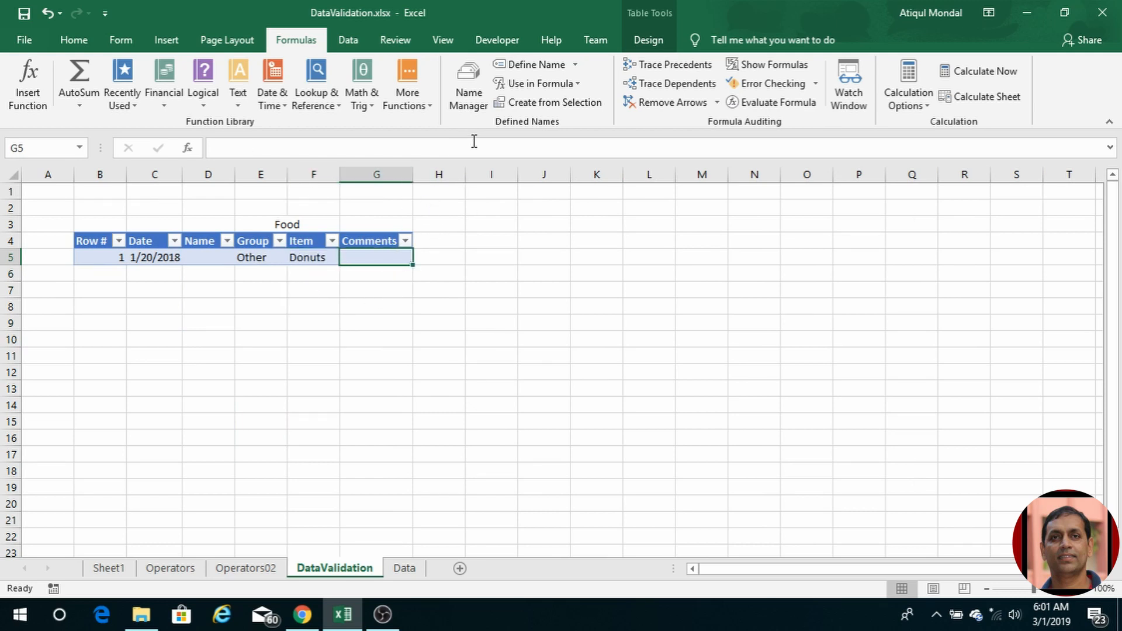
{"action": "left_click", "coordinate": [348, 40]}
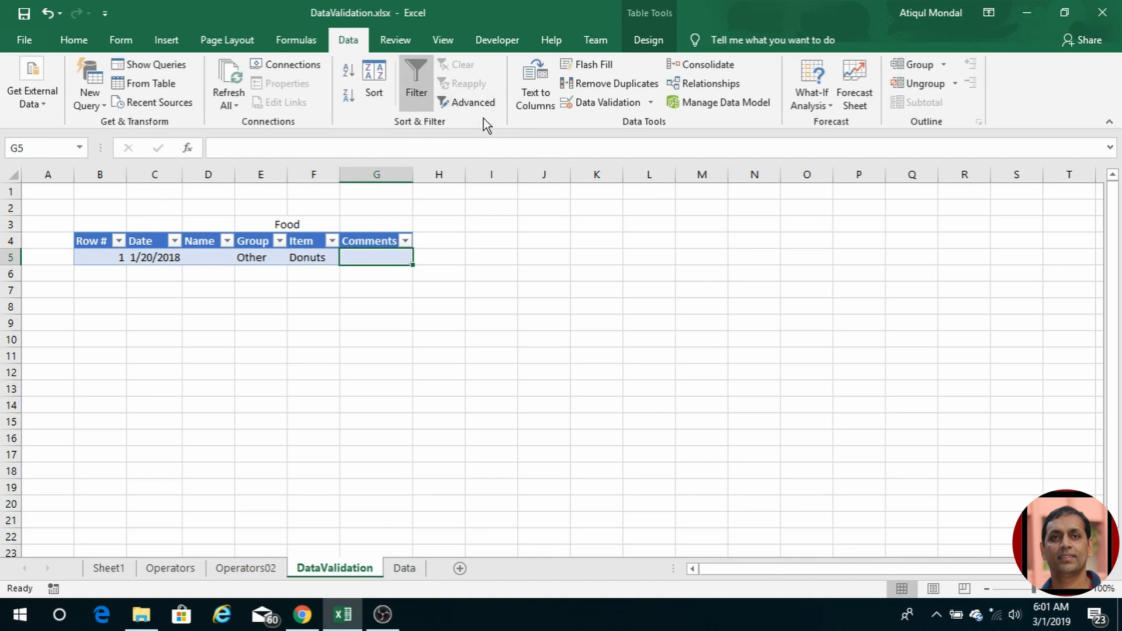
{"action": "left_click", "coordinate": [600, 105]}
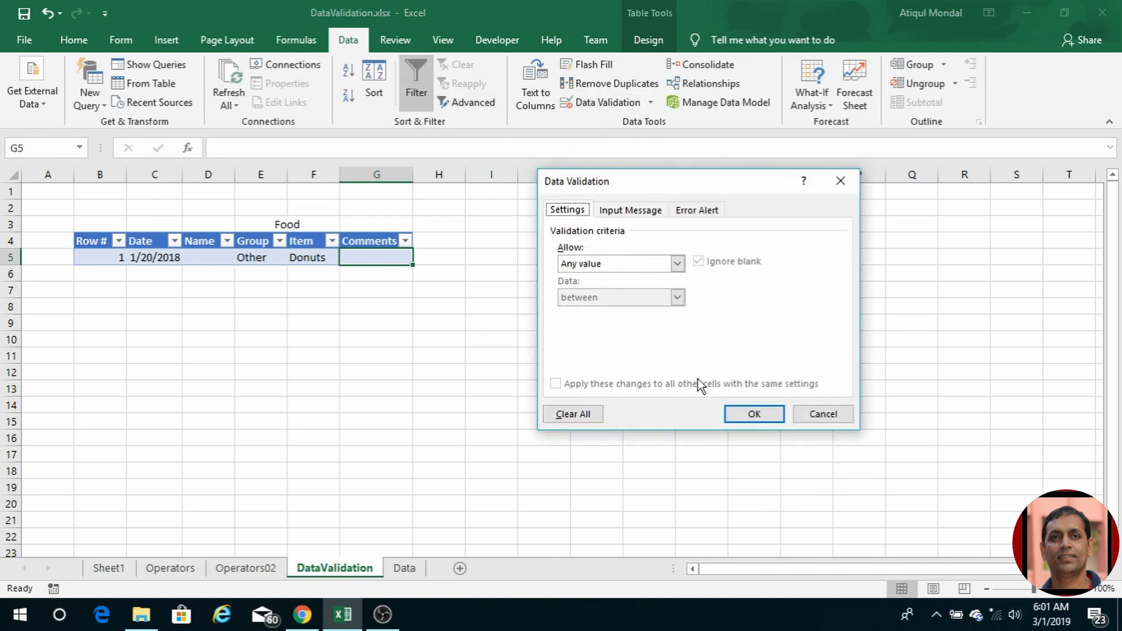
{"action": "left_click", "coordinate": [754, 414]}
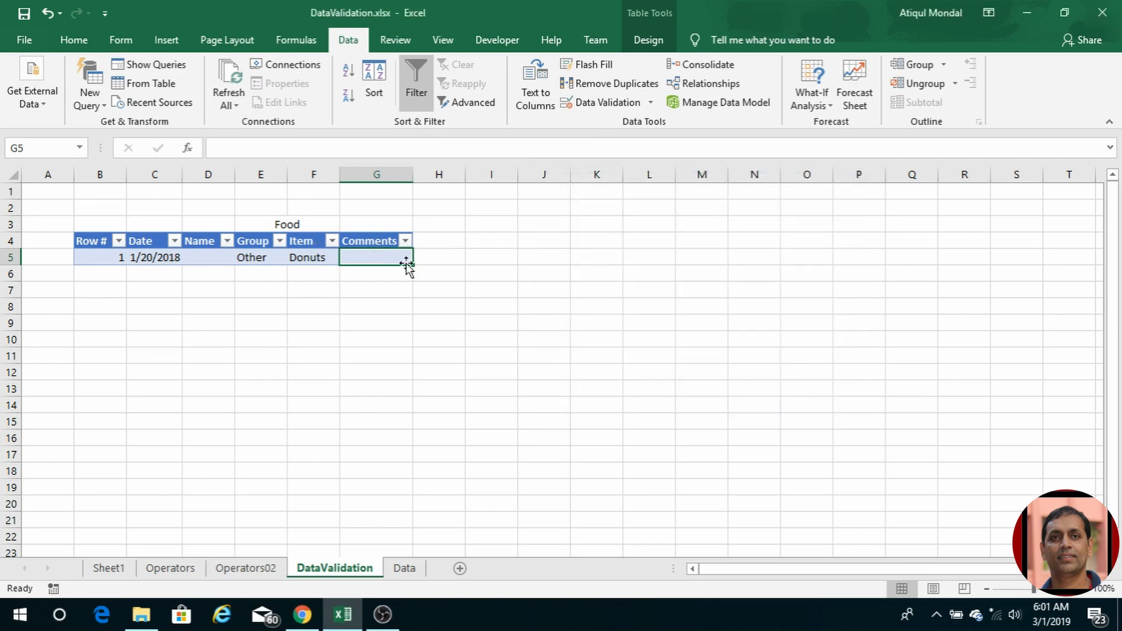
{"action": "type", "text": "This was"}
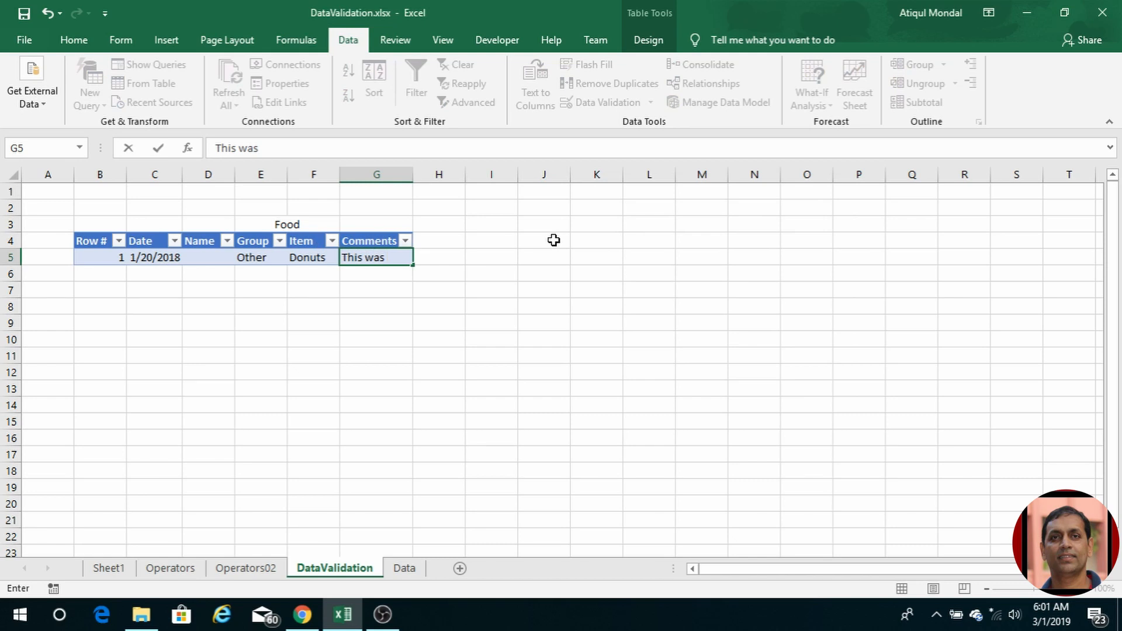
{"action": "type", "text": " breakfast"}
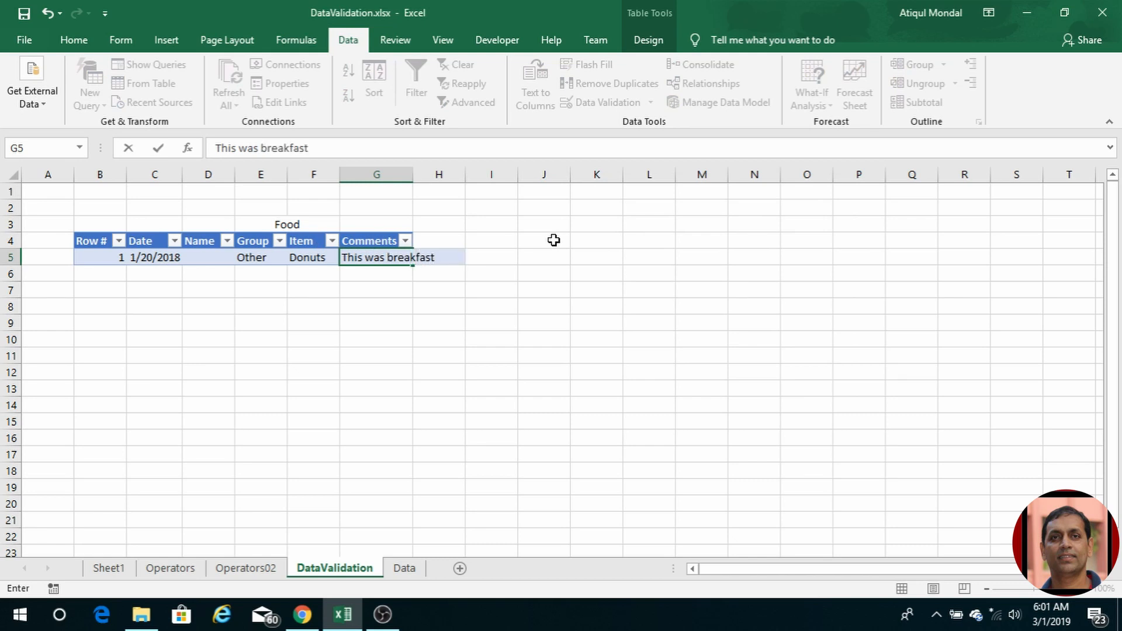
{"action": "key", "text": "Return"}
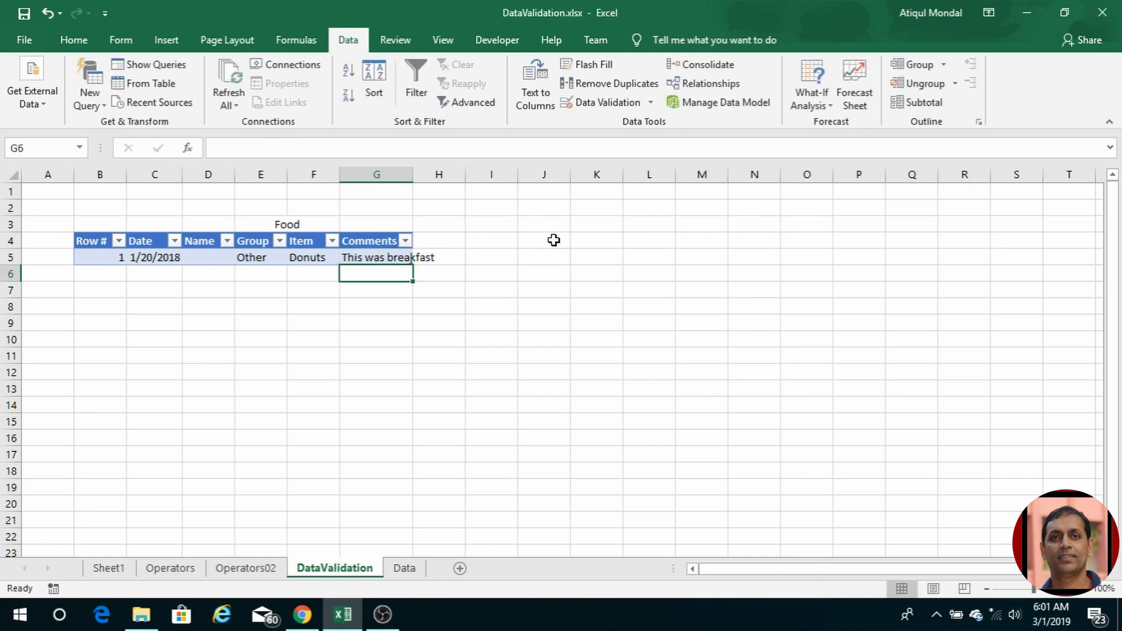
{"action": "double_click", "coordinate": [413, 175]}
{"action": "left_click", "coordinate": [105, 275]}
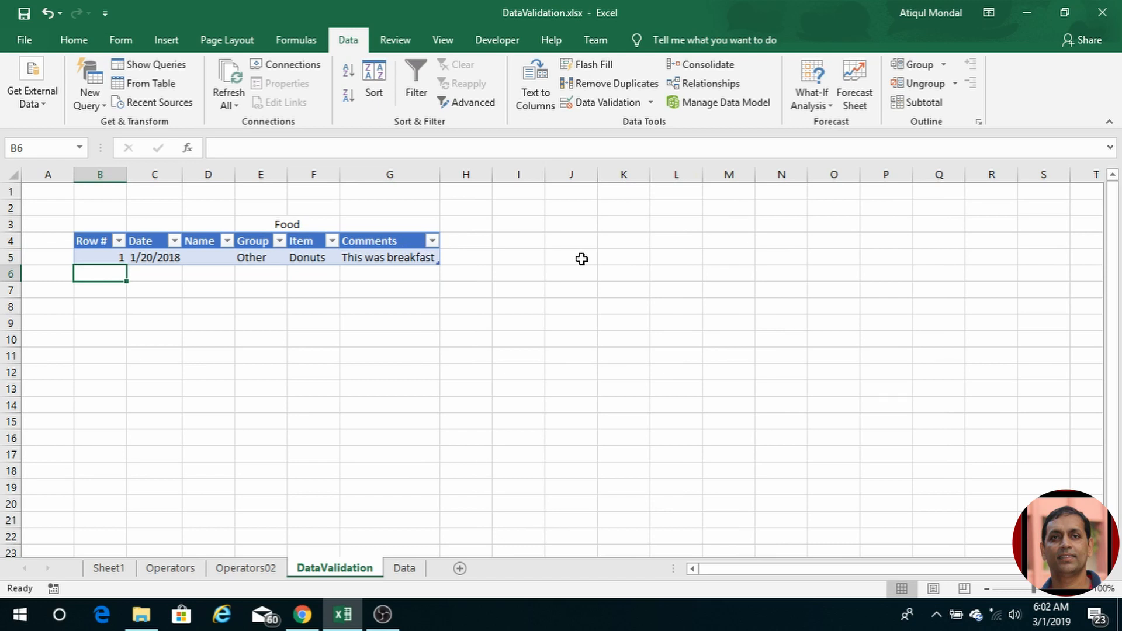
Step: Enter 2 in B6 and fill the date 1/21/2018 into row 6
{"action": "type", "text": "2"}
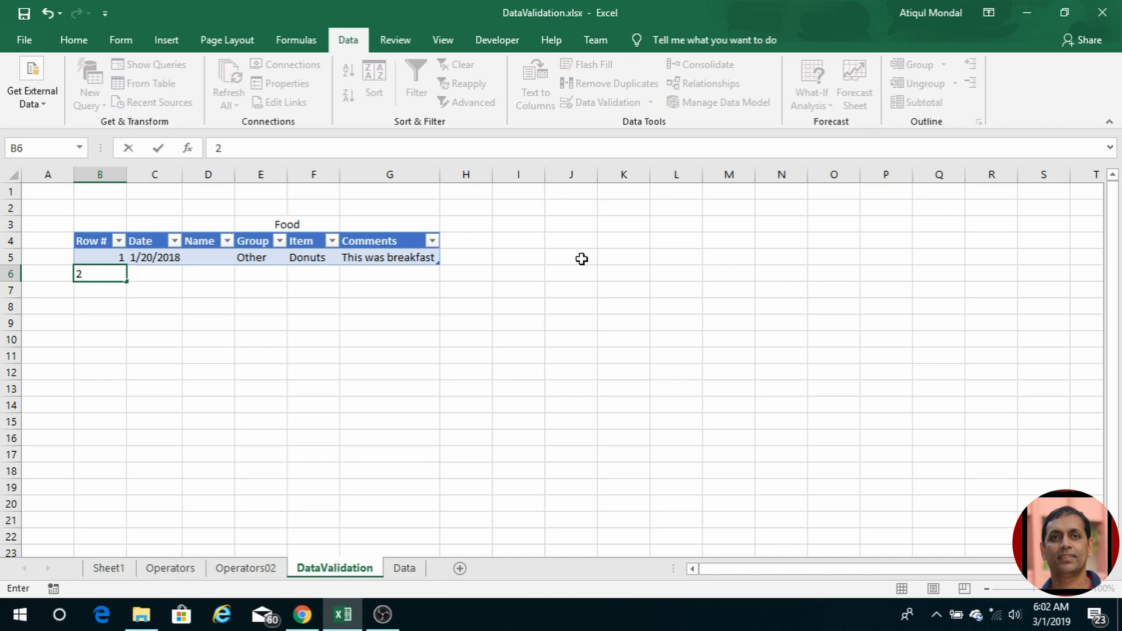
{"action": "key", "text": "Tab"}
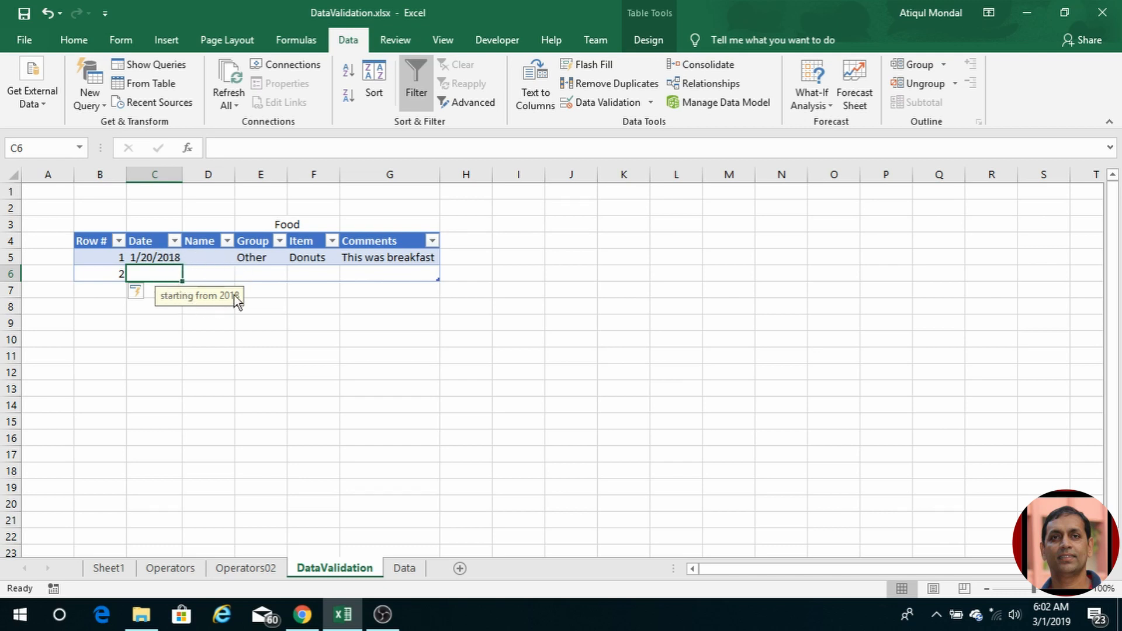
{"action": "left_click", "coordinate": [149, 255]}
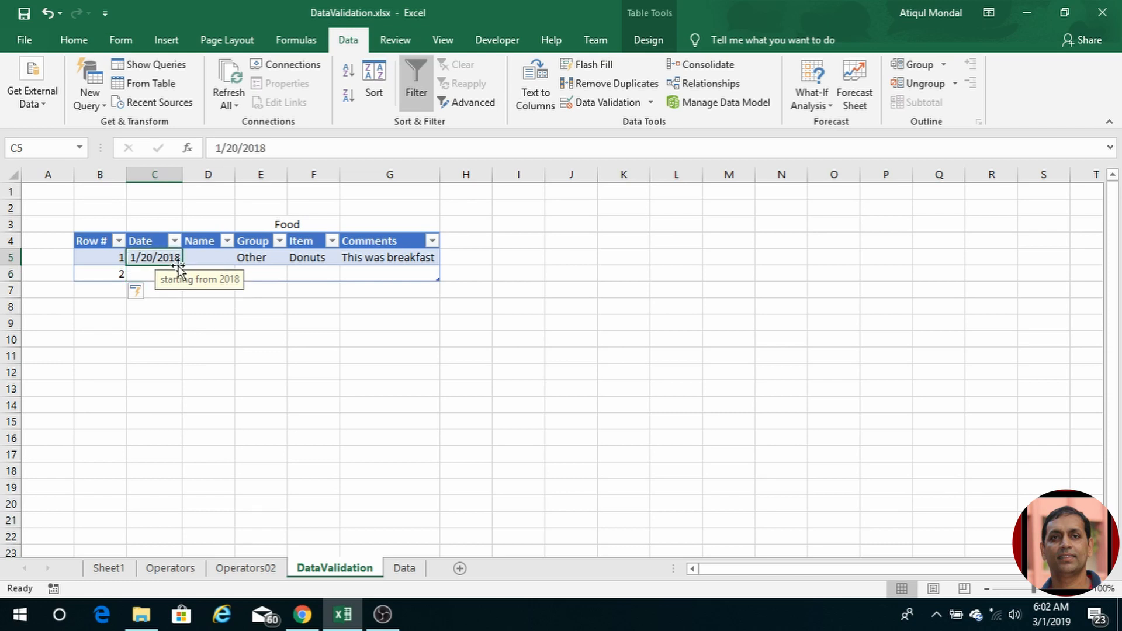
{"action": "left_click_drag", "start_coordinate": [183, 265], "coordinate": [183, 283]}
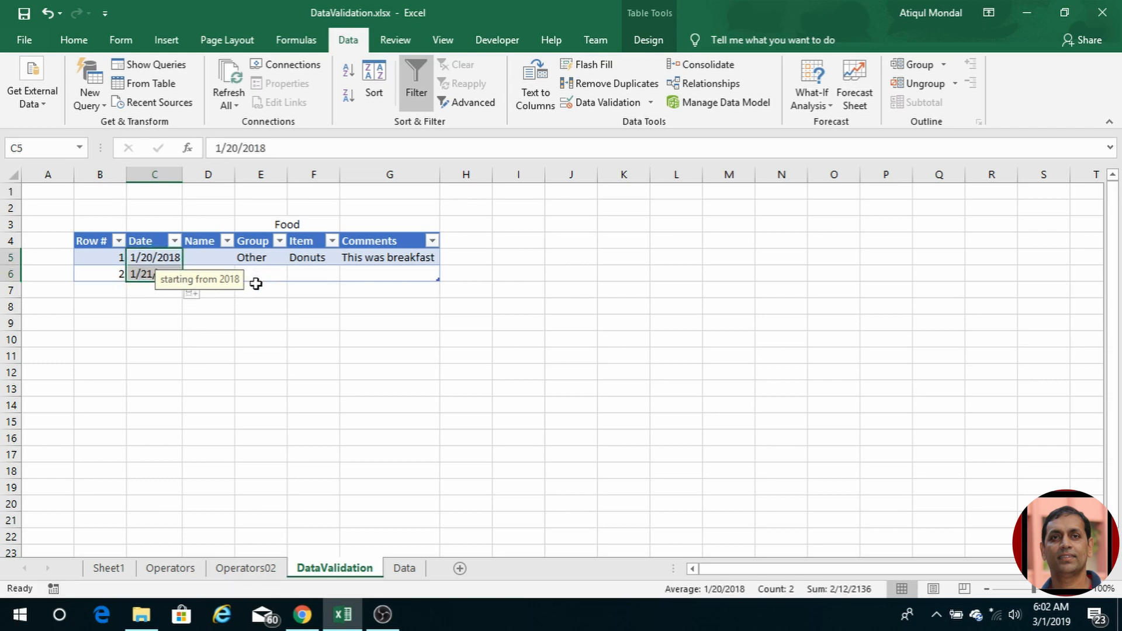
Step: Type a person's name into each of the first two Name cells and autofit column D
{"action": "left_click", "coordinate": [203, 261]}
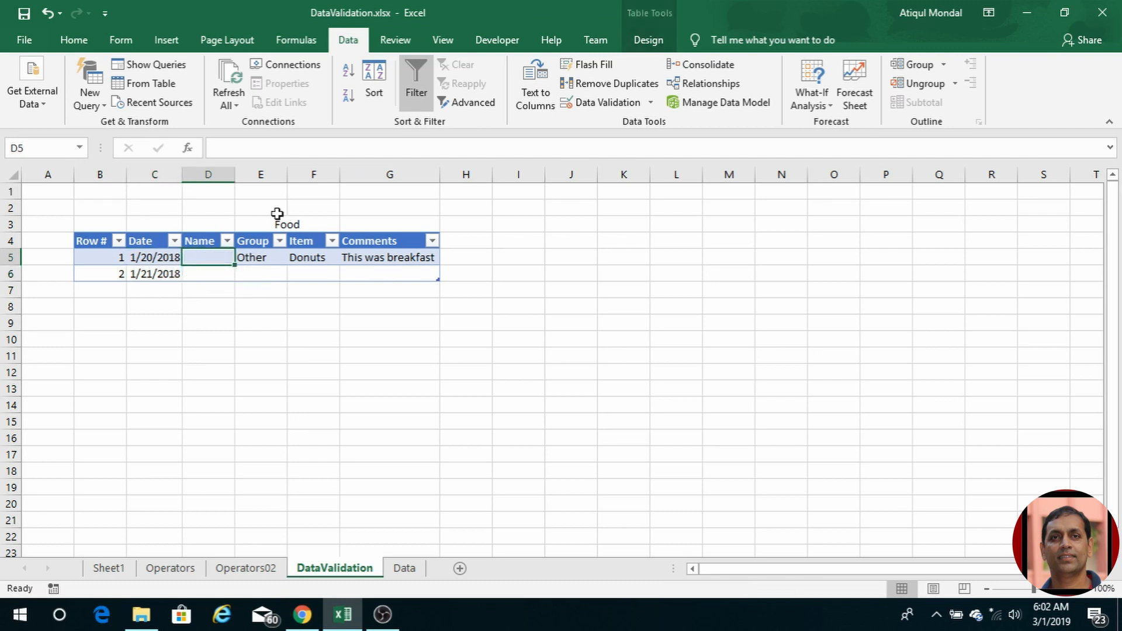
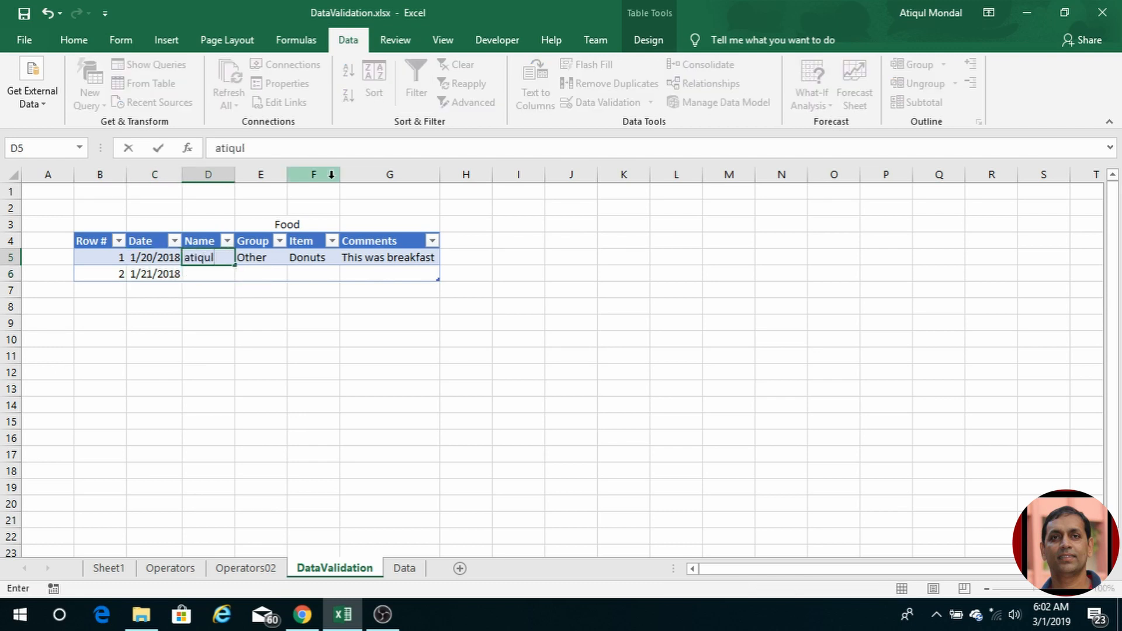
{"action": "key", "text": "Return"}
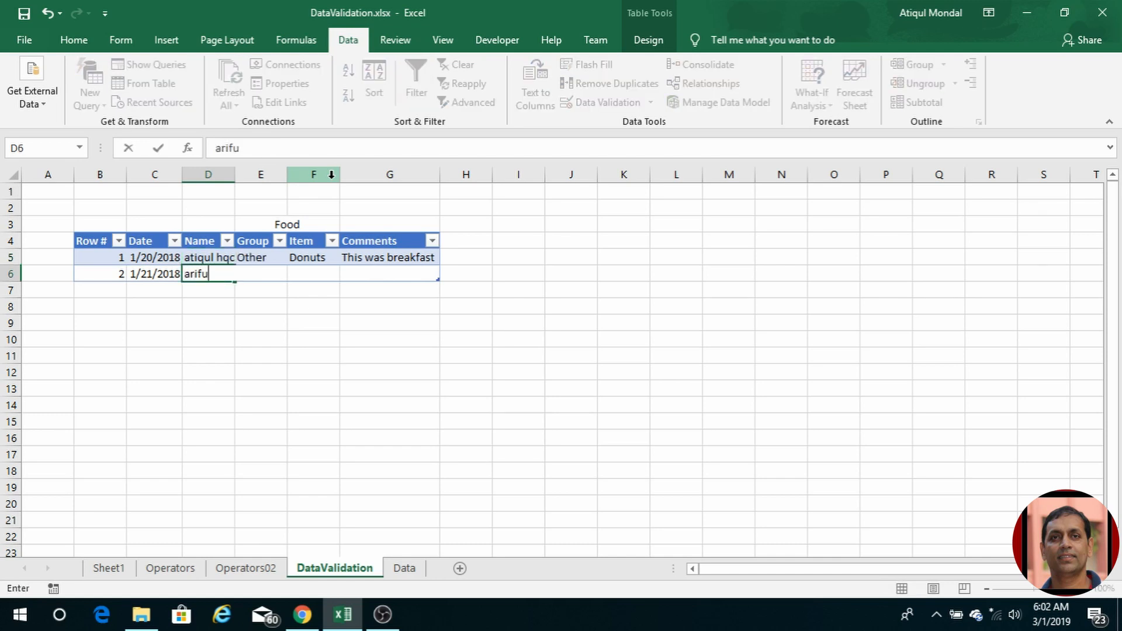
{"action": "key", "text": "Tab"}
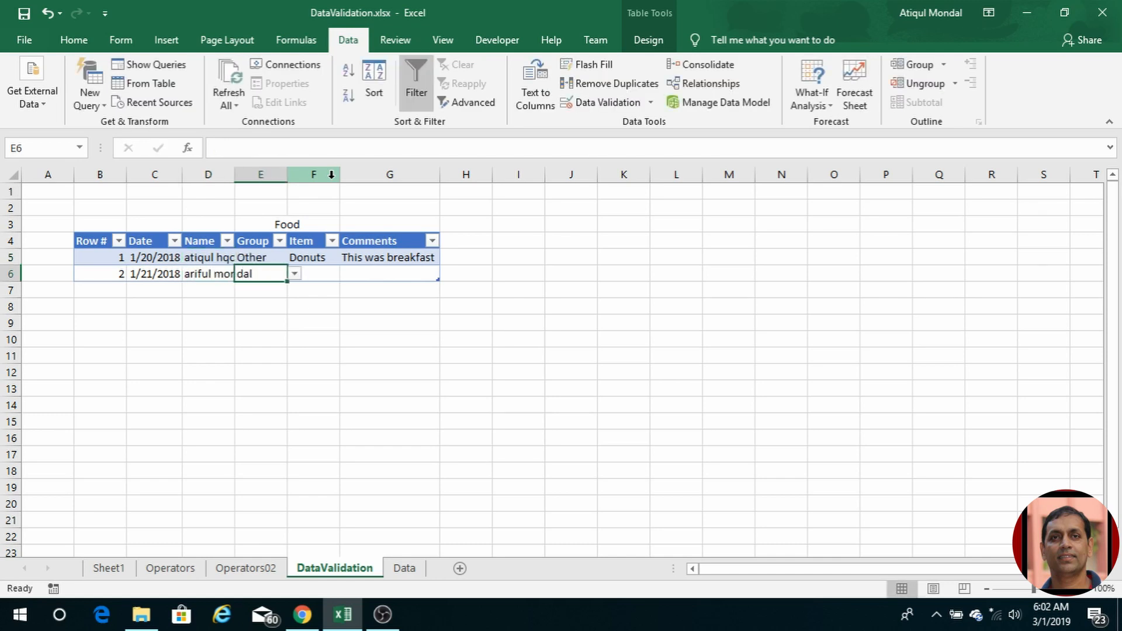
{"action": "double_click", "coordinate": [233, 169]}
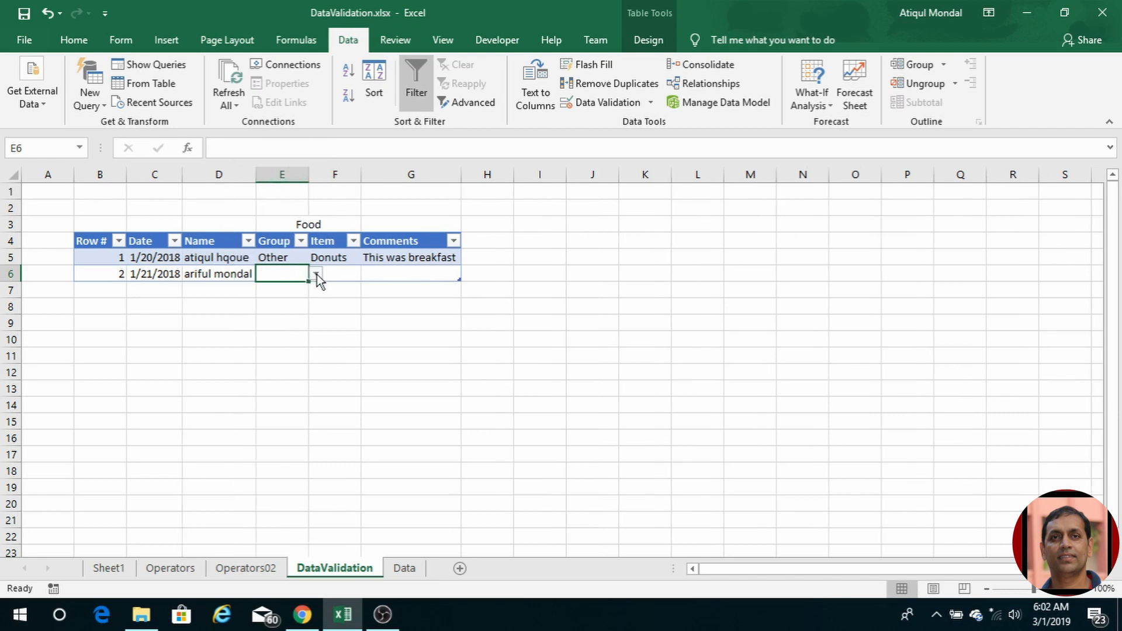
Step: Pick Fruit as row 6's Group and Lemons as its Item
{"action": "left_click", "coordinate": [316, 274]}
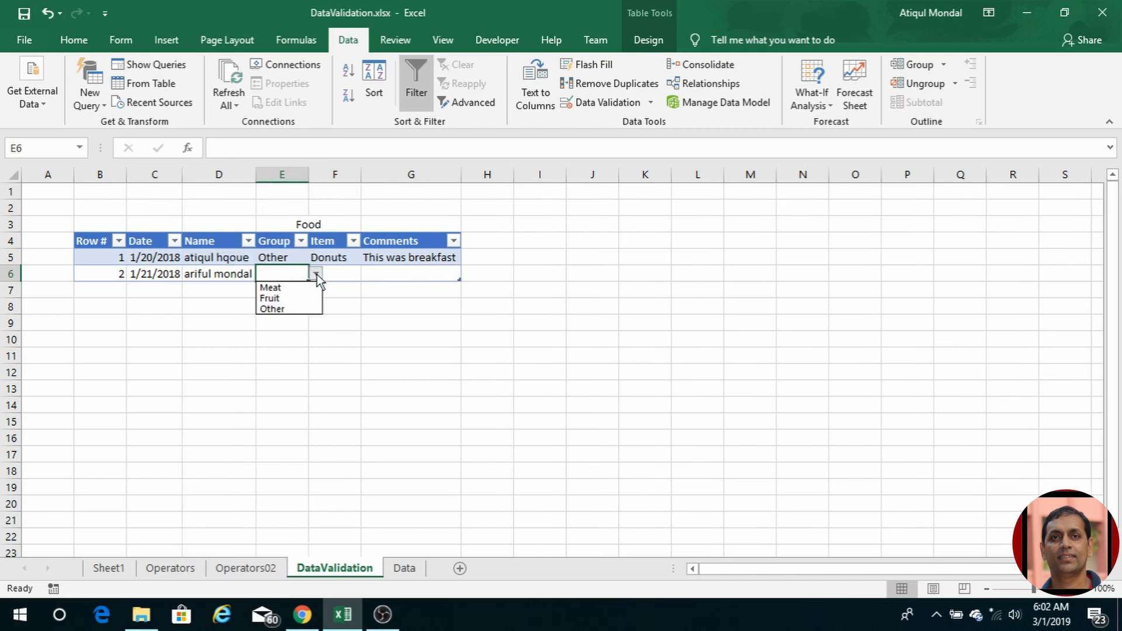
{"action": "left_click", "coordinate": [290, 298]}
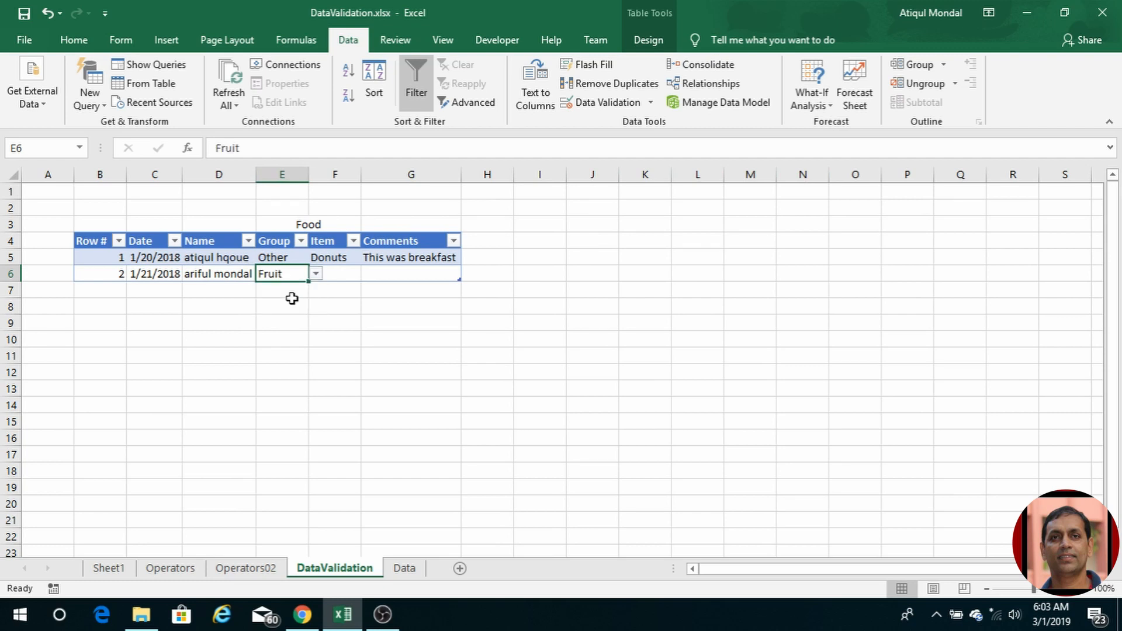
{"action": "left_click", "coordinate": [336, 273]}
{"action": "left_click", "coordinate": [368, 274]}
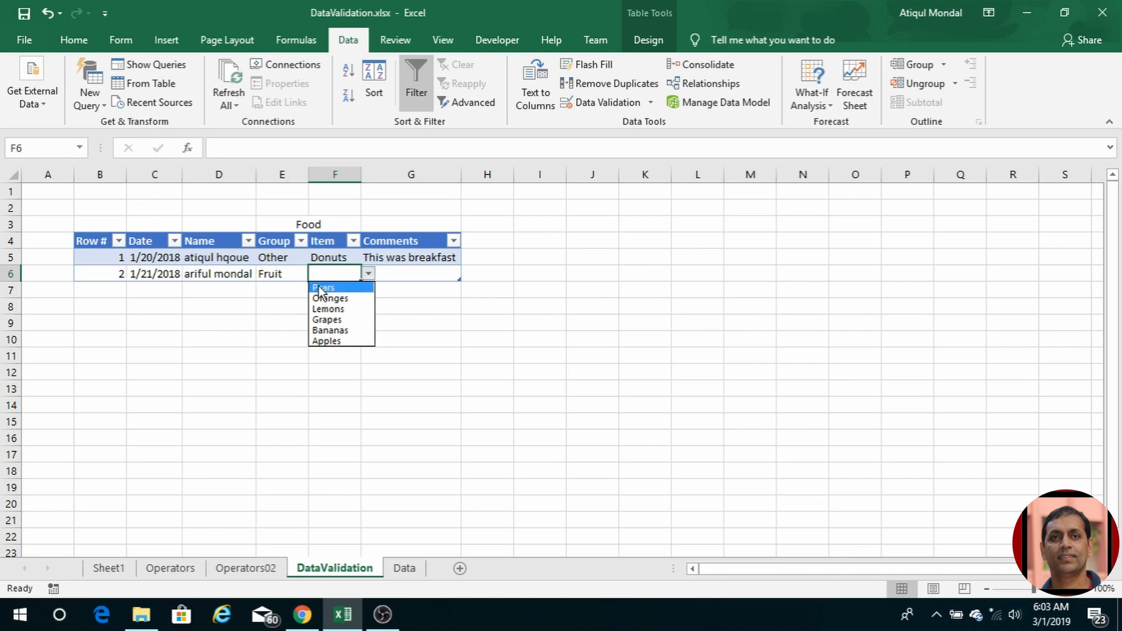
{"action": "left_click", "coordinate": [329, 309]}
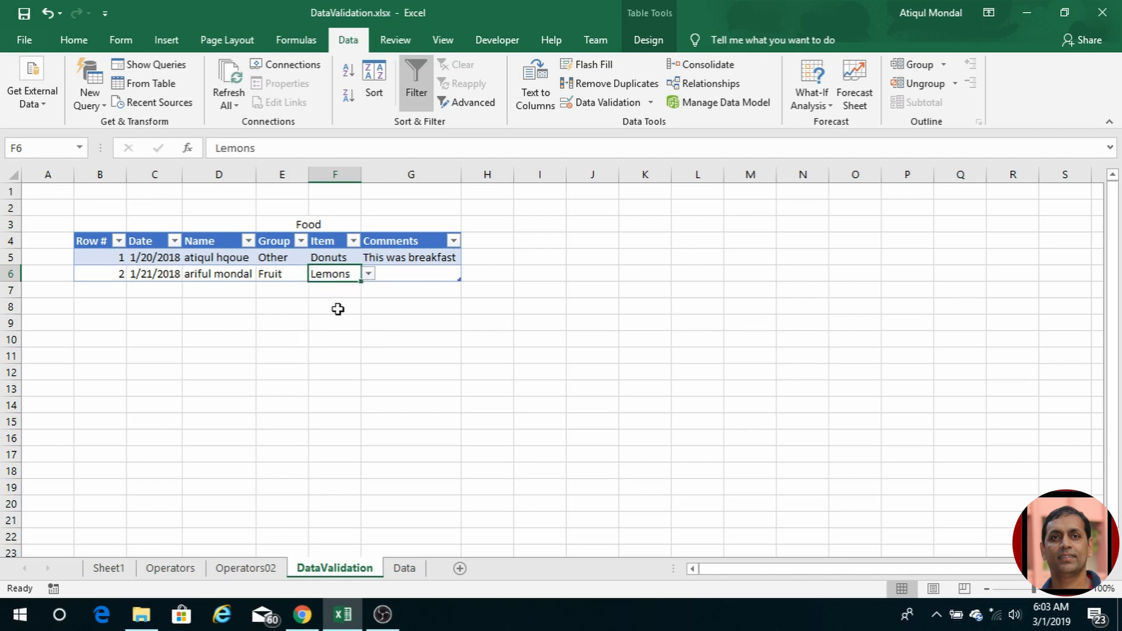
Step: Enter 'my second commet' in row 6's Comments cell
{"action": "left_click", "coordinate": [408, 281]}
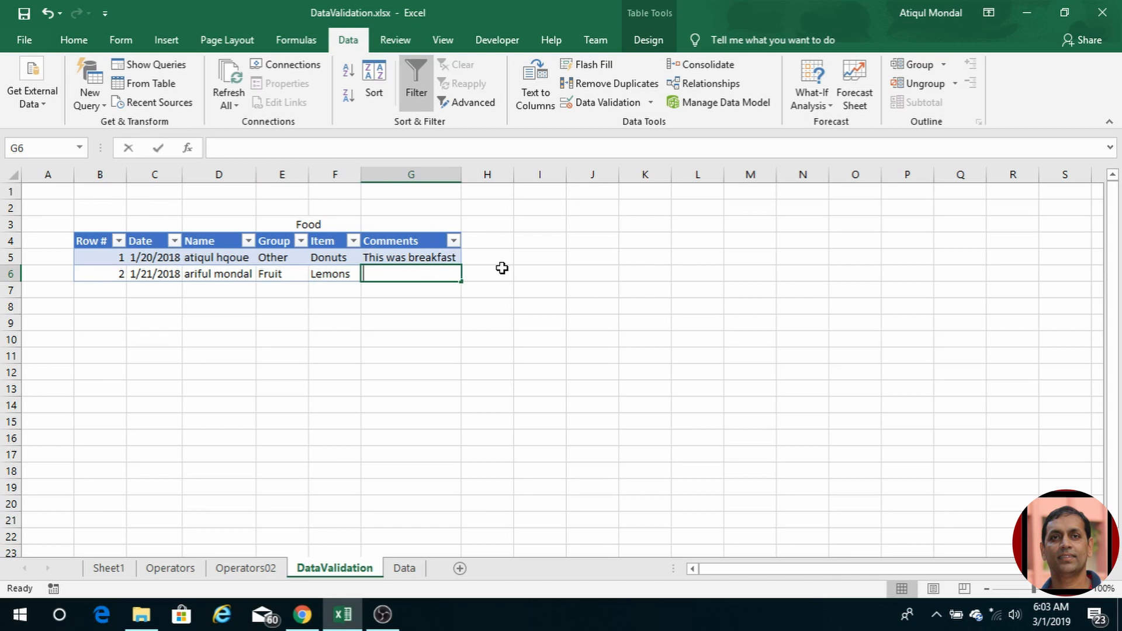
{"action": "type", "text": "my second commet"}
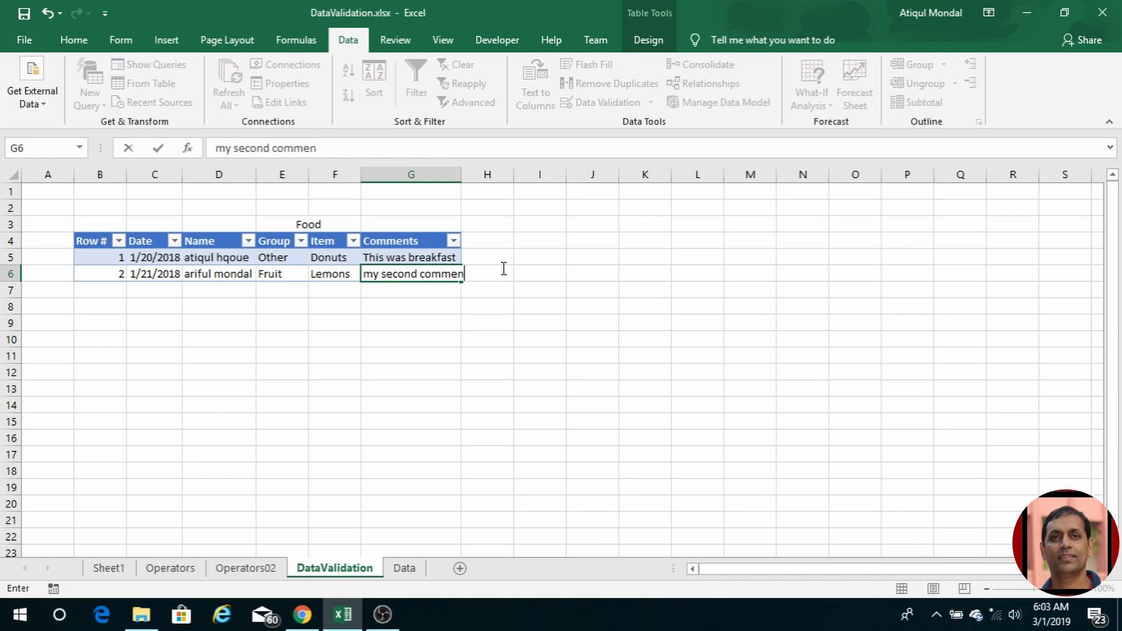
{"action": "key", "text": "Return"}
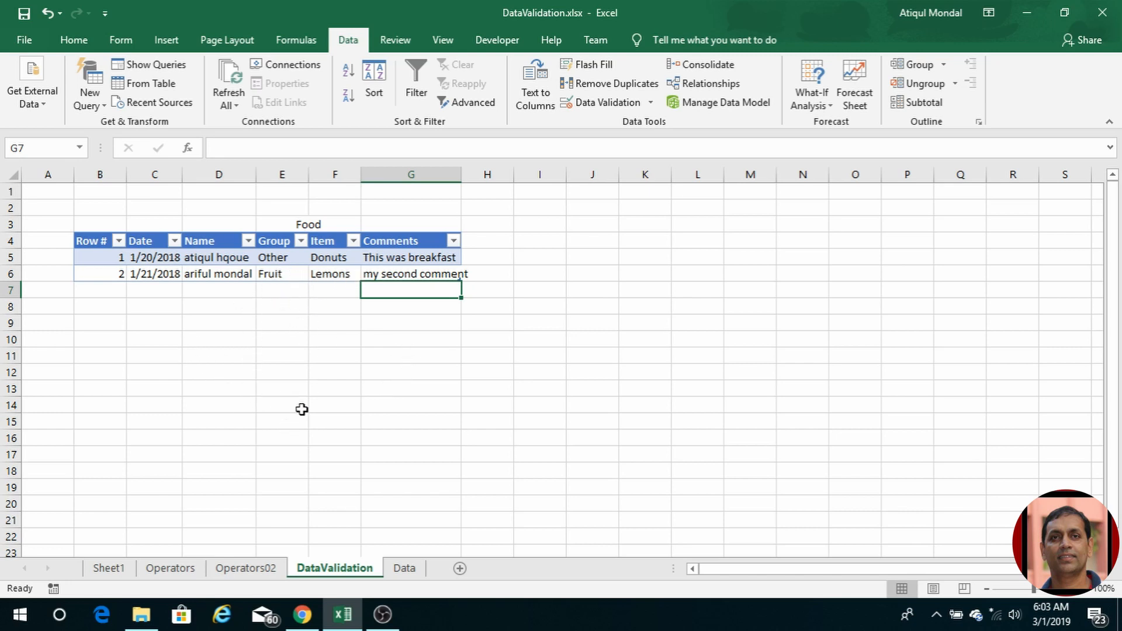
Step: Add deer to the Meat table in D10, below Pork
{"action": "left_click", "coordinate": [404, 567]}
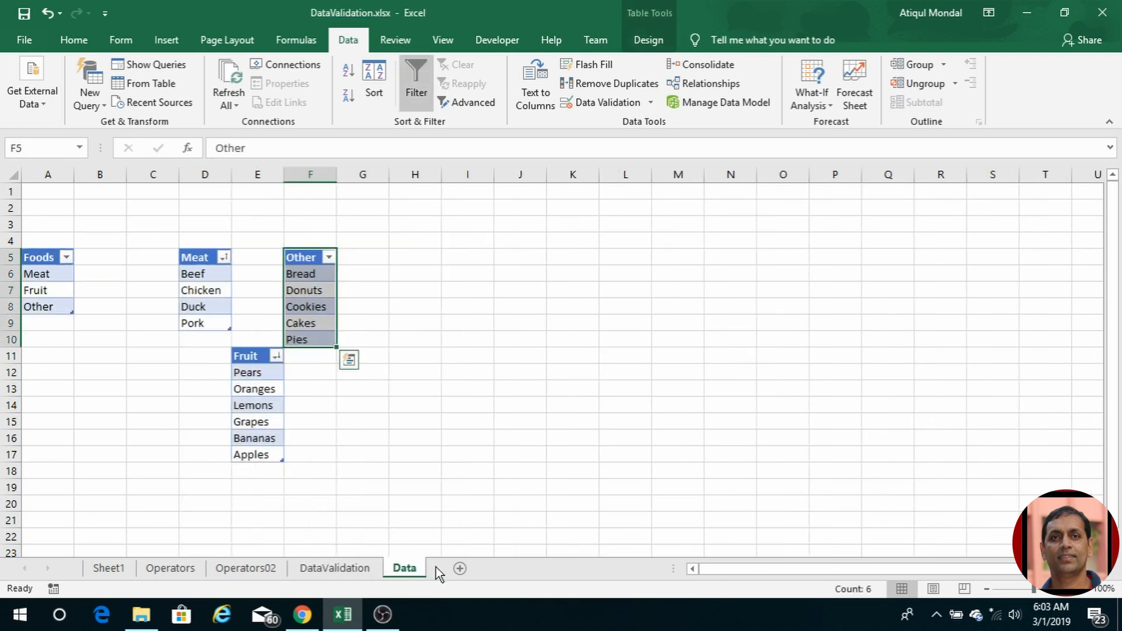
{"action": "left_click", "coordinate": [197, 338]}
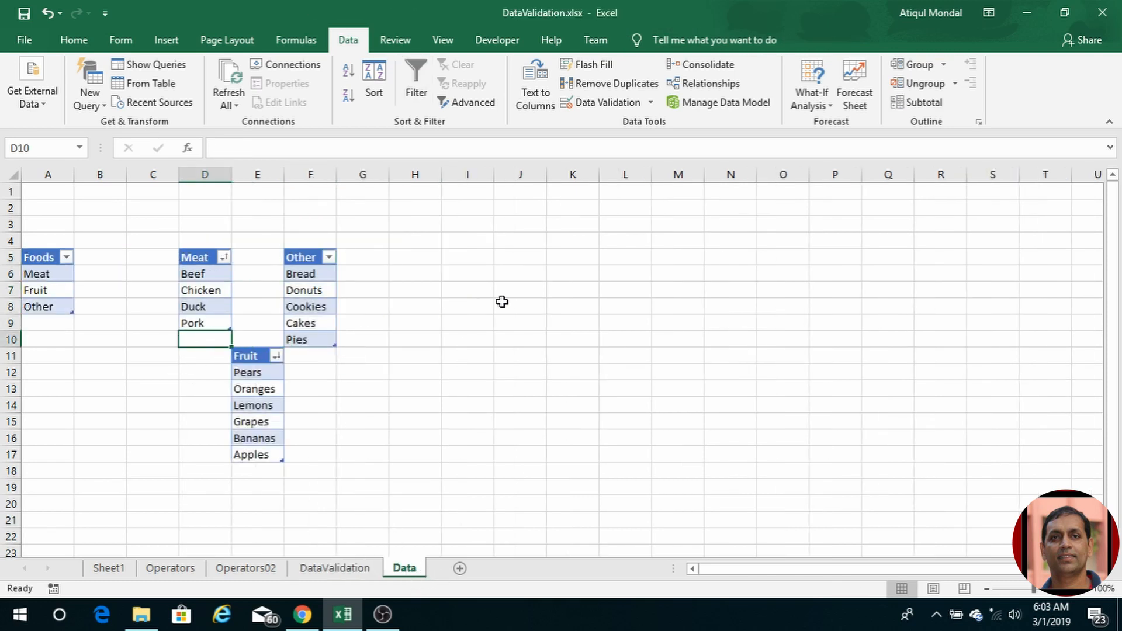
{"action": "type", "text": "Deet"}
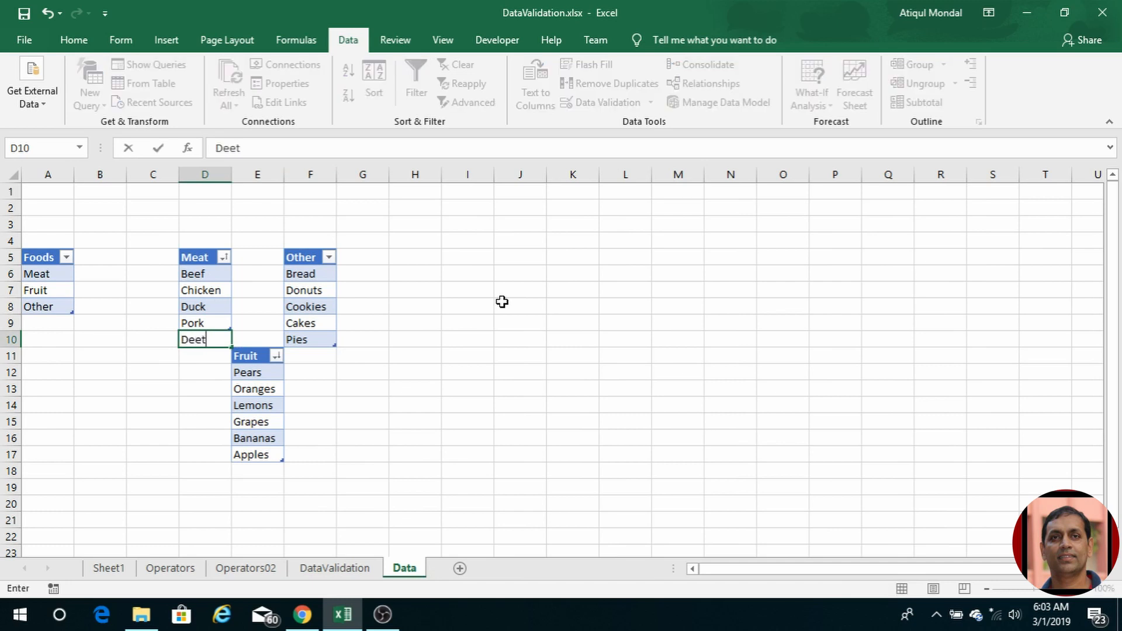
{"action": "key", "text": "Return"}
{"action": "key", "text": "Up"}
{"action": "type", "text": "de"}
{"action": "key", "text": "Return"}
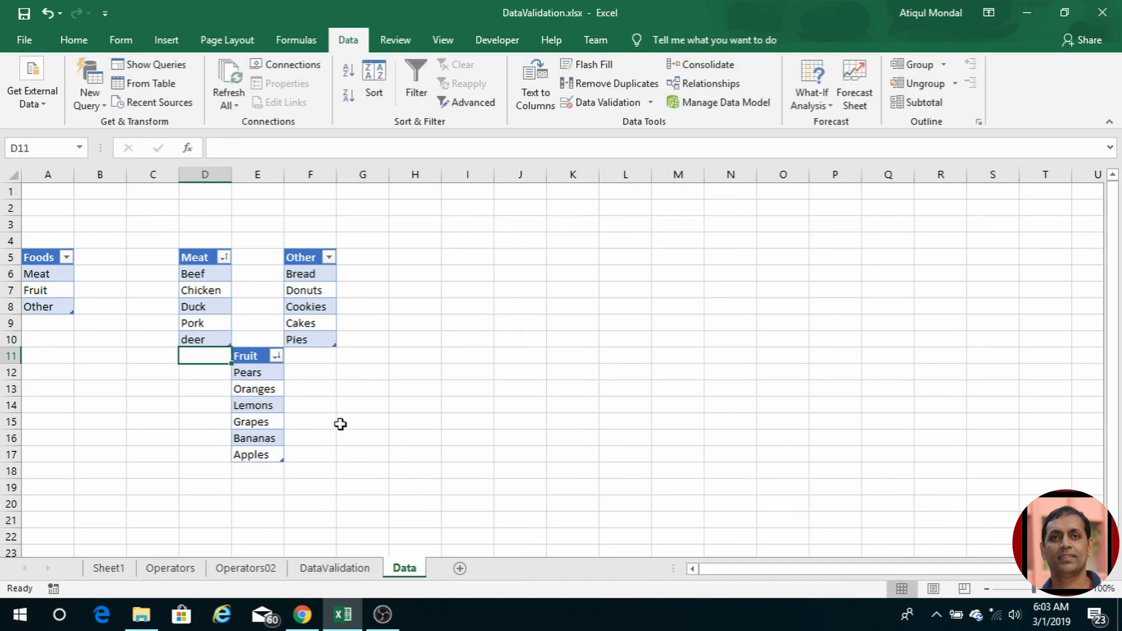
Step: Set row 6's Group to Meat and its Item to deer
{"action": "left_click", "coordinate": [324, 569]}
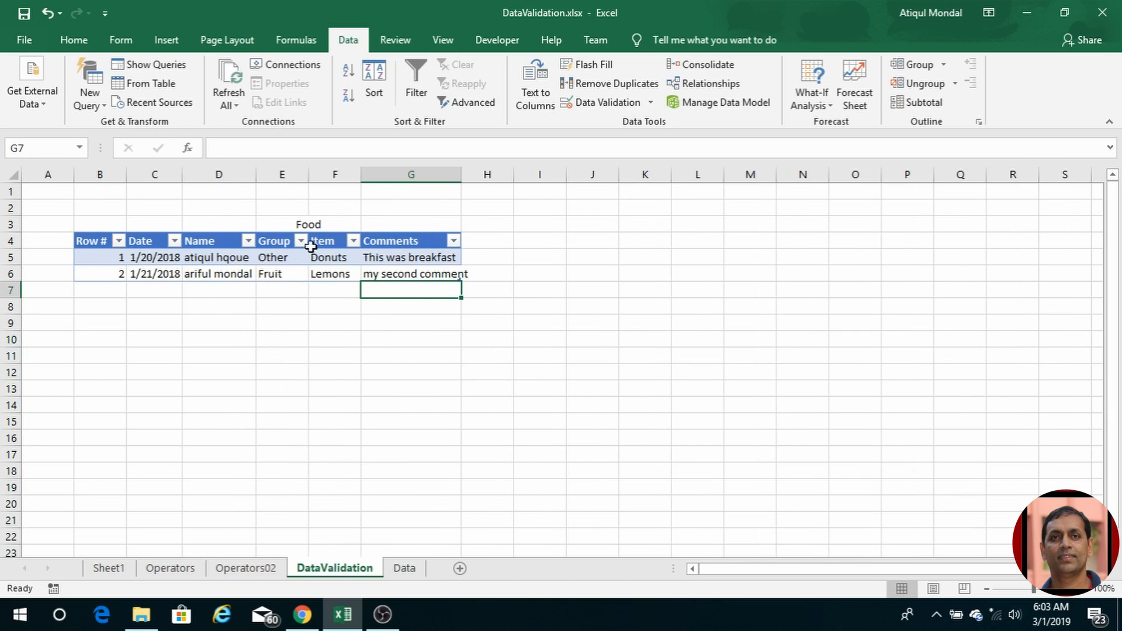
{"action": "left_click", "coordinate": [296, 276]}
{"action": "left_click", "coordinate": [316, 273]}
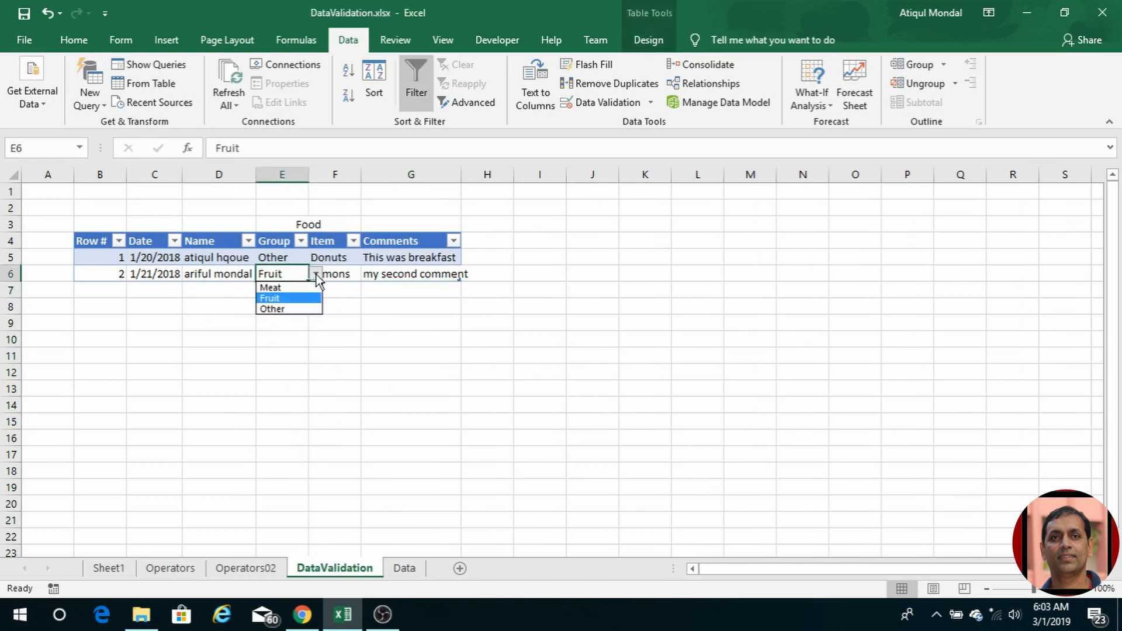
{"action": "left_click", "coordinate": [299, 289]}
{"action": "left_click", "coordinate": [324, 279]}
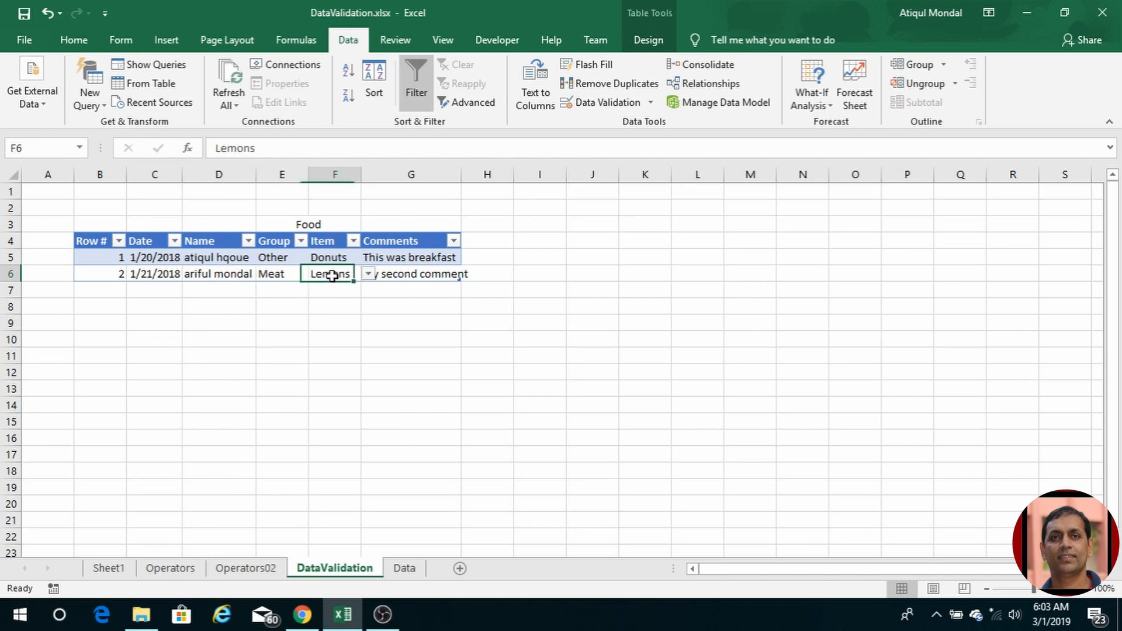
{"action": "left_click", "coordinate": [368, 275]}
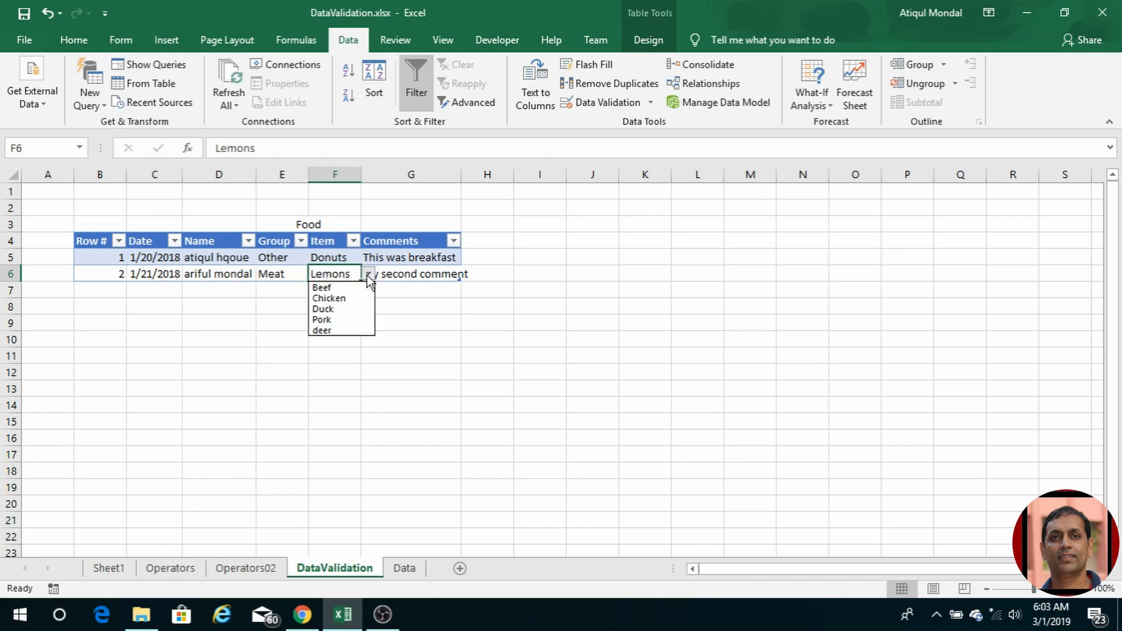
{"action": "left_click", "coordinate": [334, 331]}
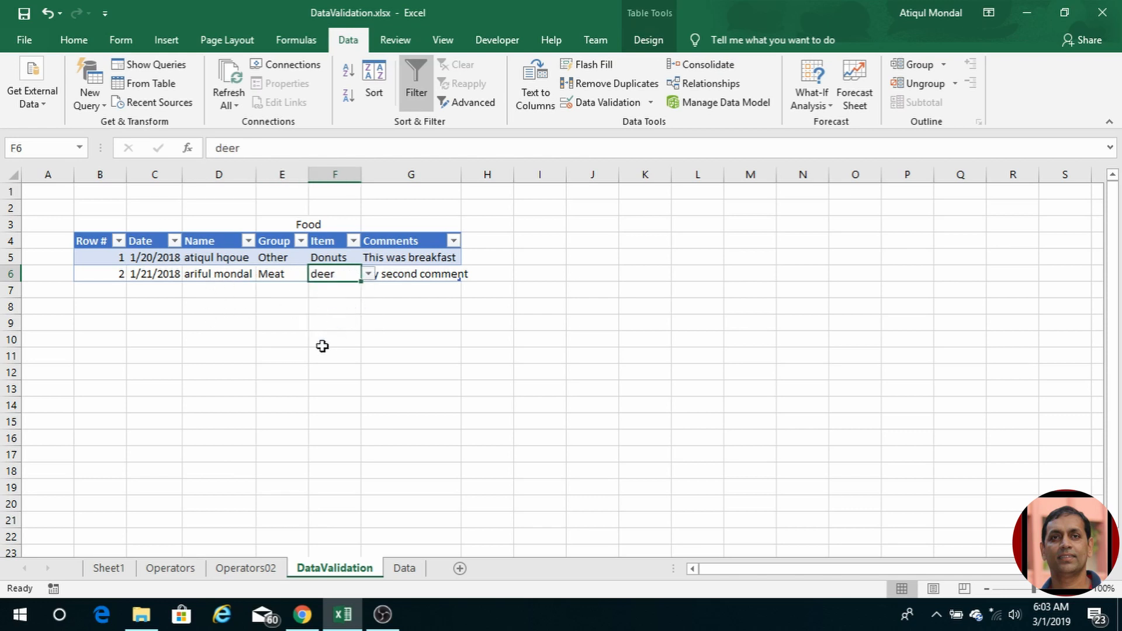